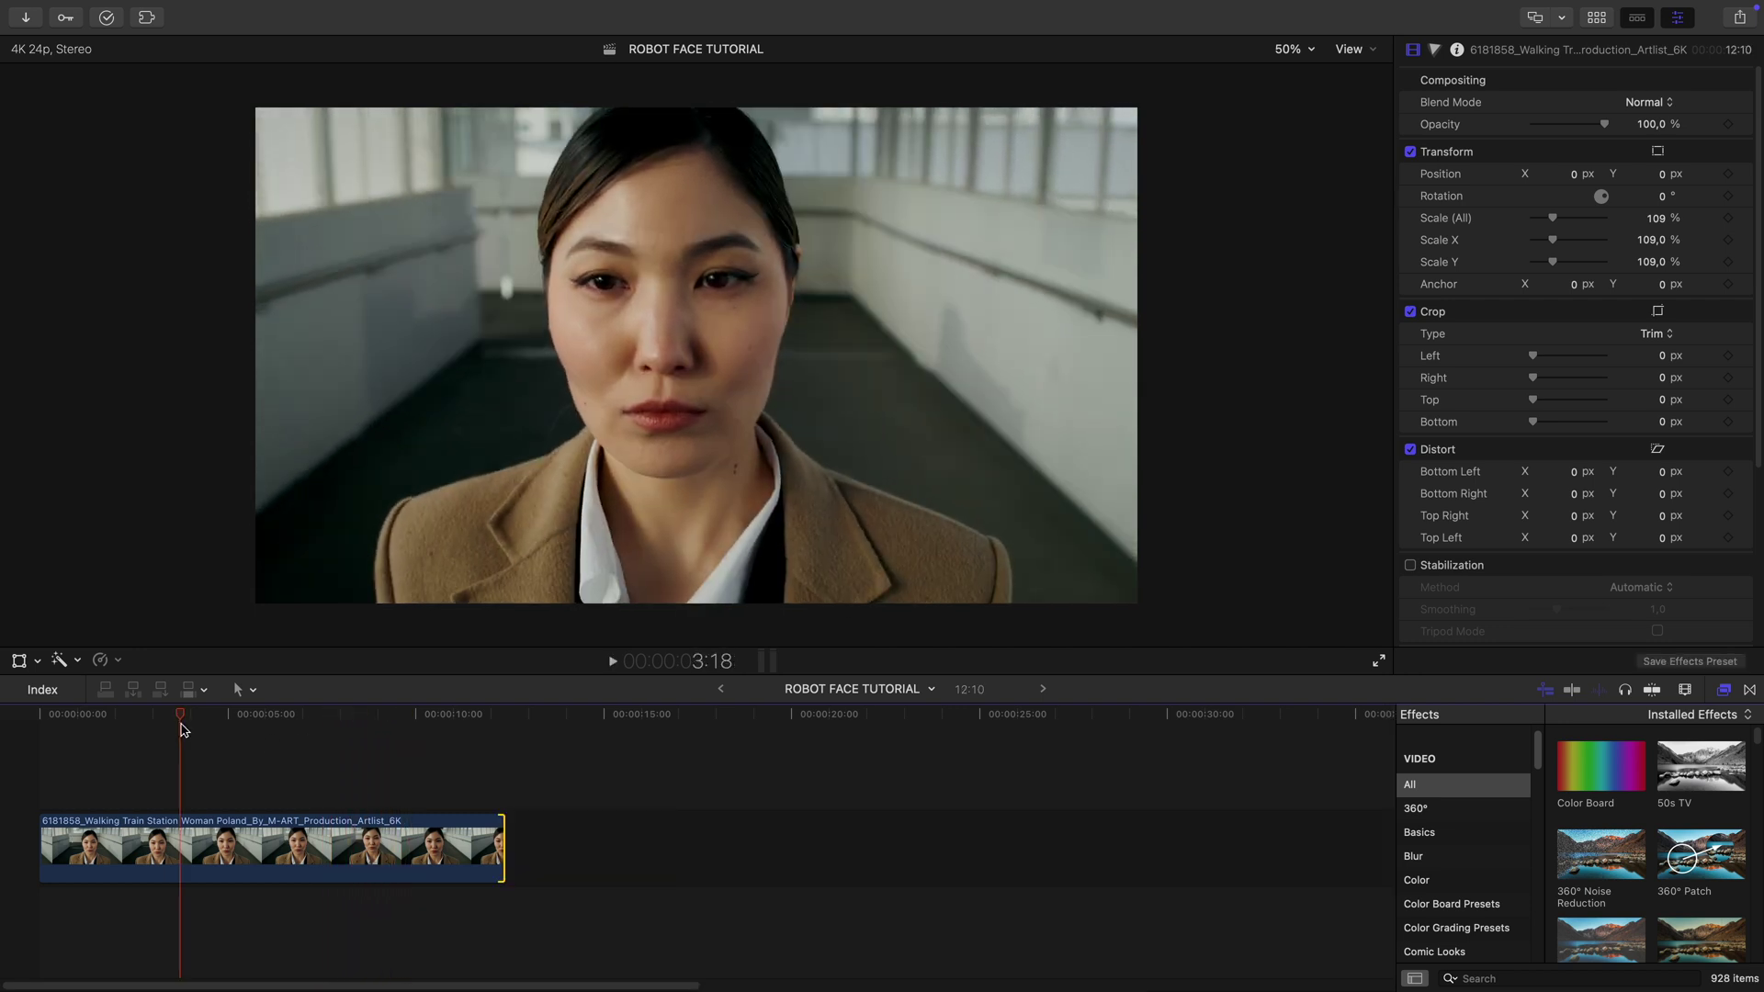
Split the walking-woman clip at 3:18 in the ROBOT FACE TUTORIAL timeline.
left_click_drag(180, 724, 190, 726)
left_click_drag(209, 613, 187, 612)
key("b")
left_click(186, 880)
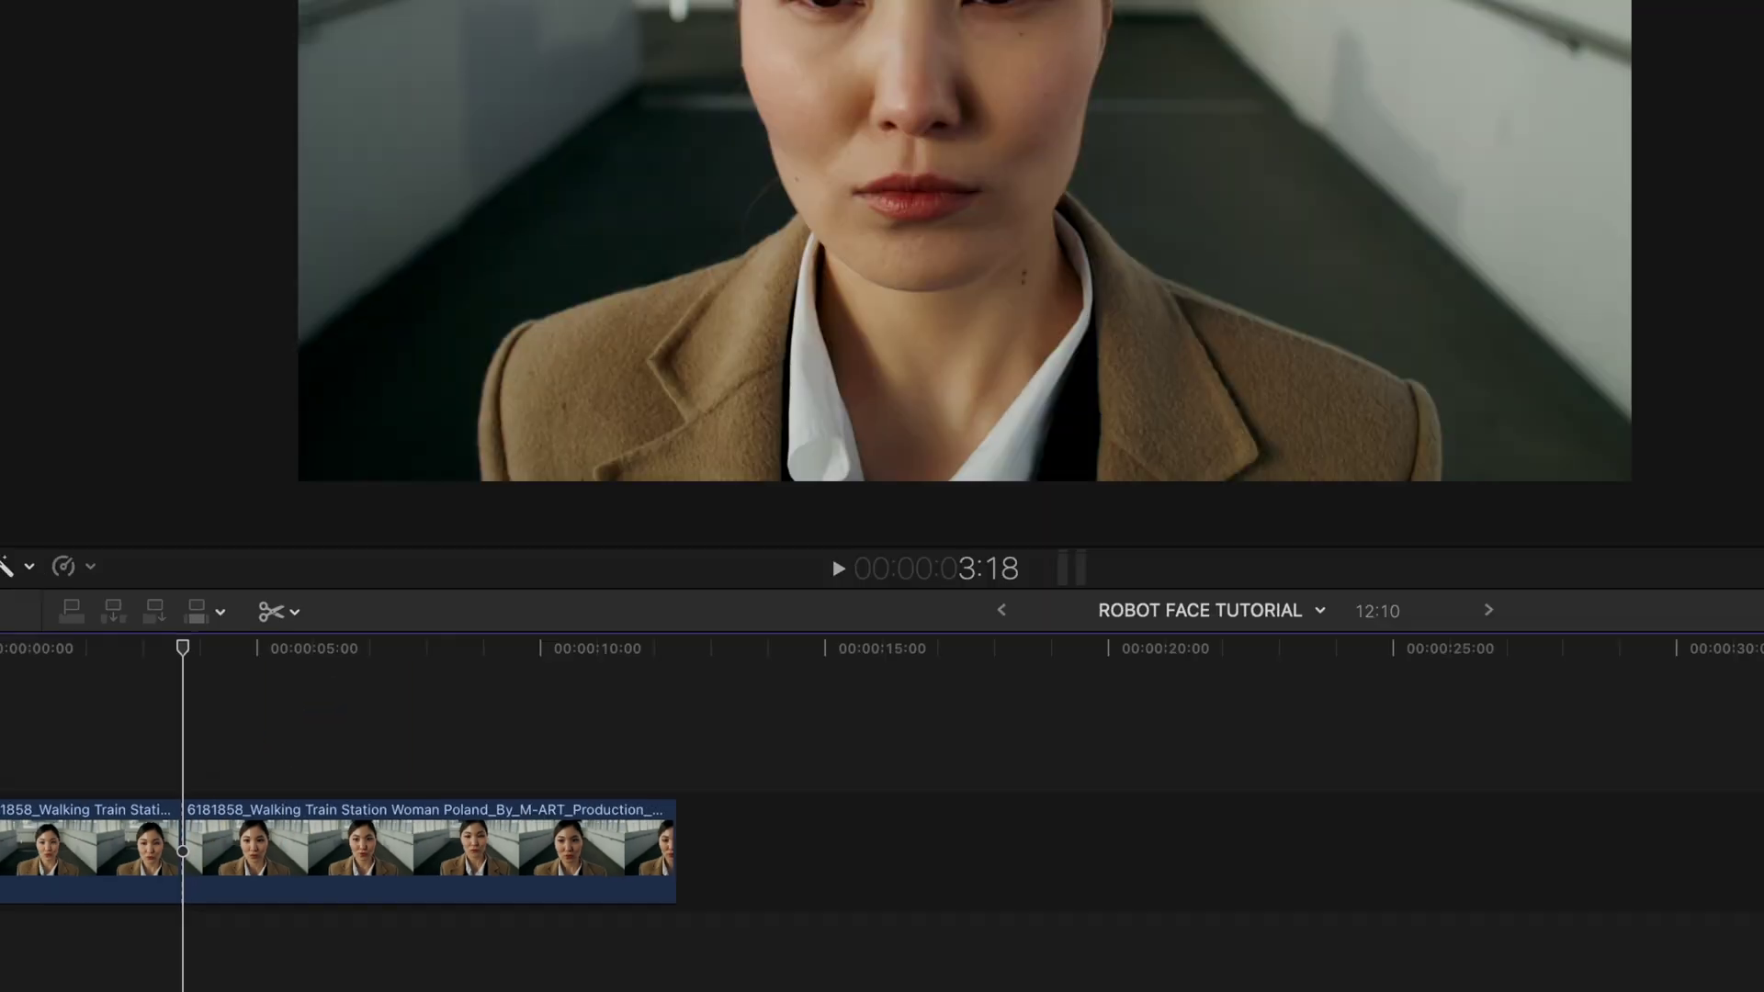
Set up a still-image export of the current frame titled ROBOT FACE and open its export settings.
left_click(1740, 19)
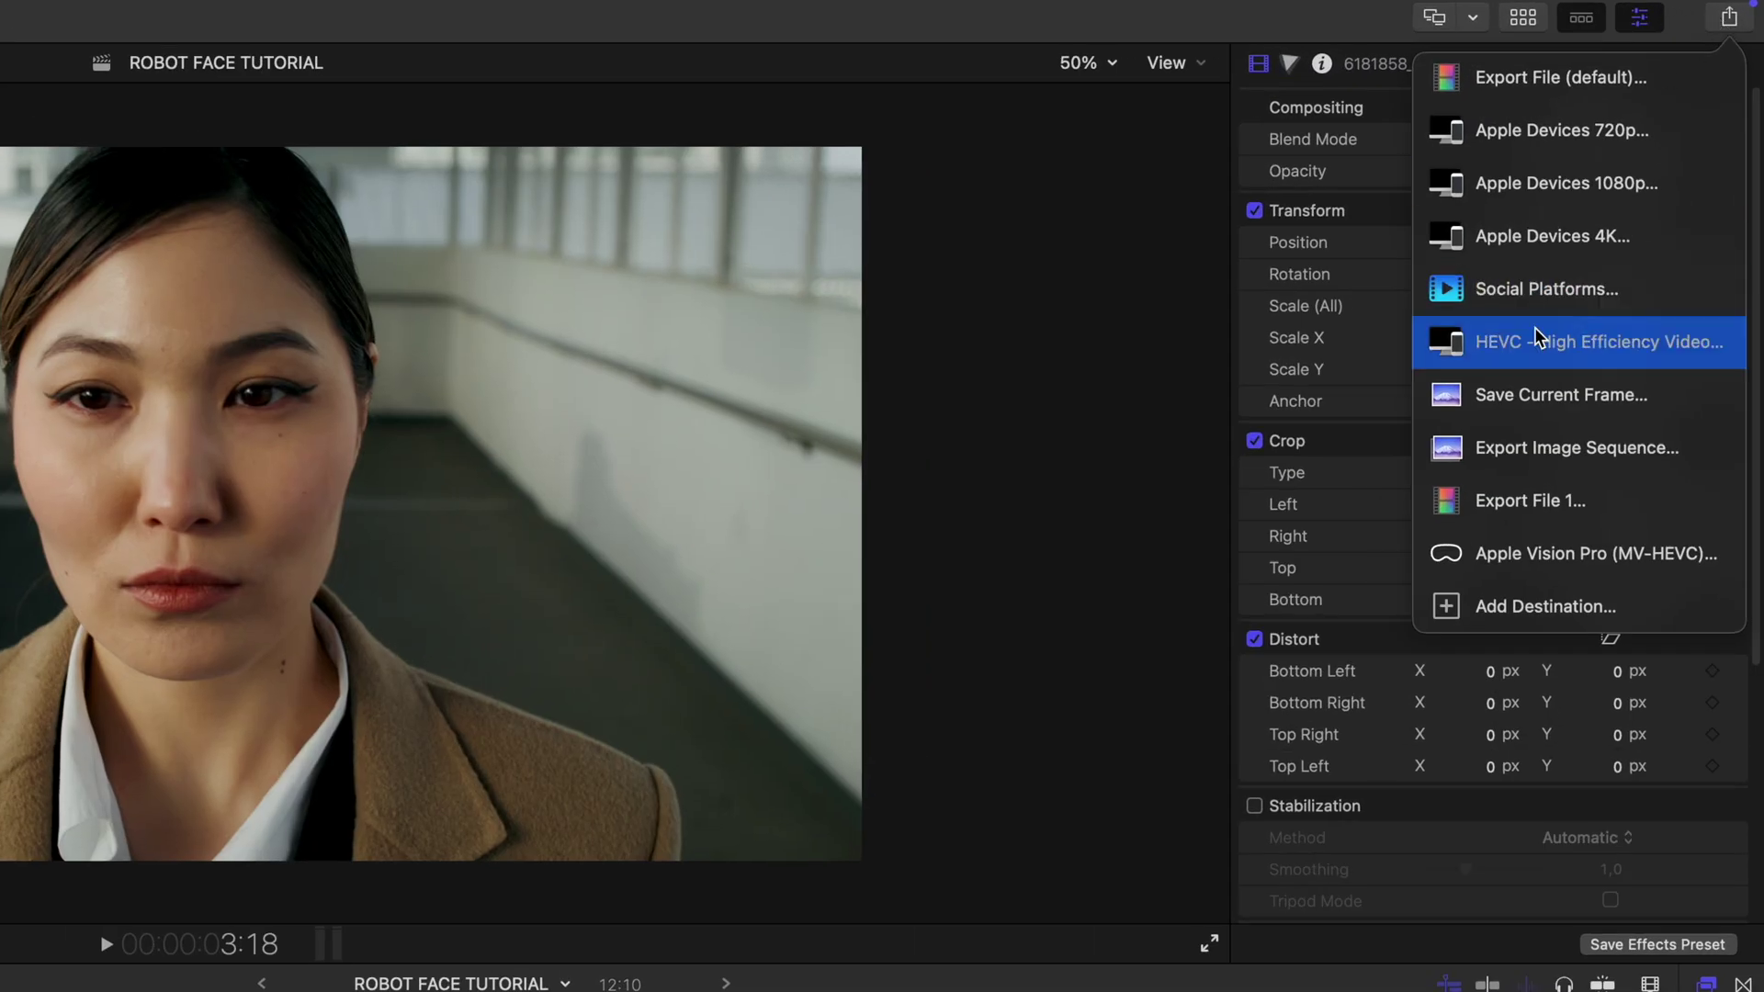
left_click(1559, 394)
left_click_drag(665, 316, 862, 321)
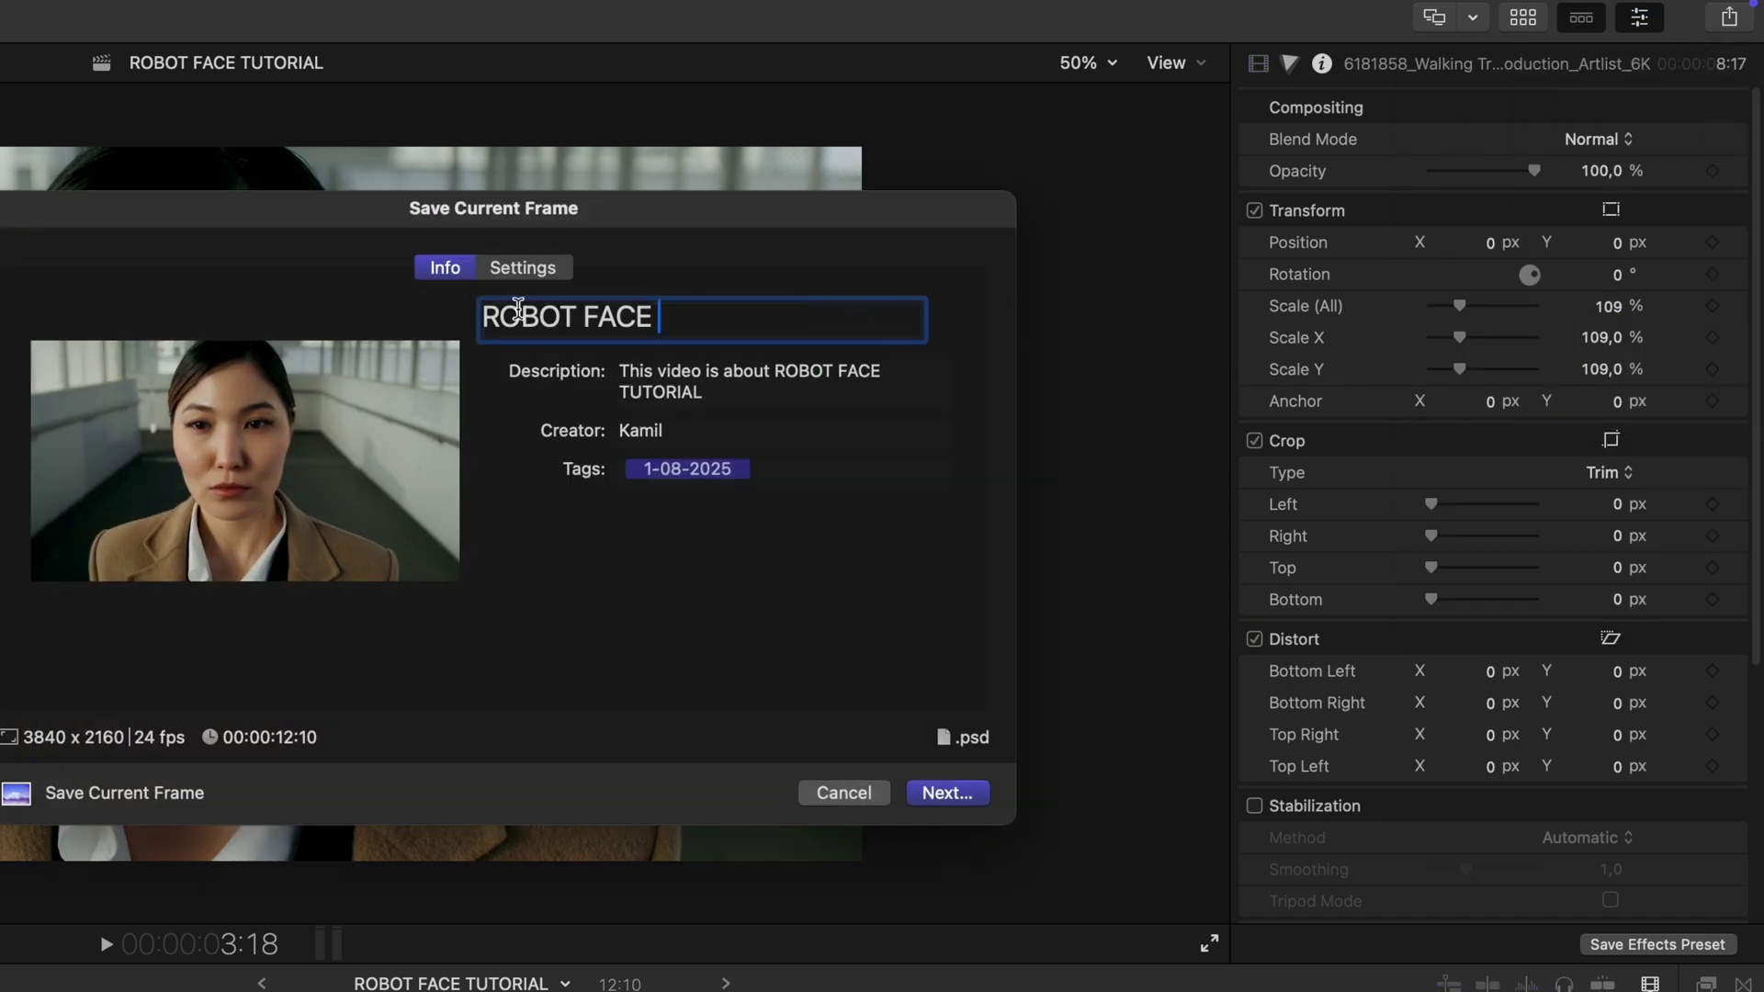
left_click(520, 269)
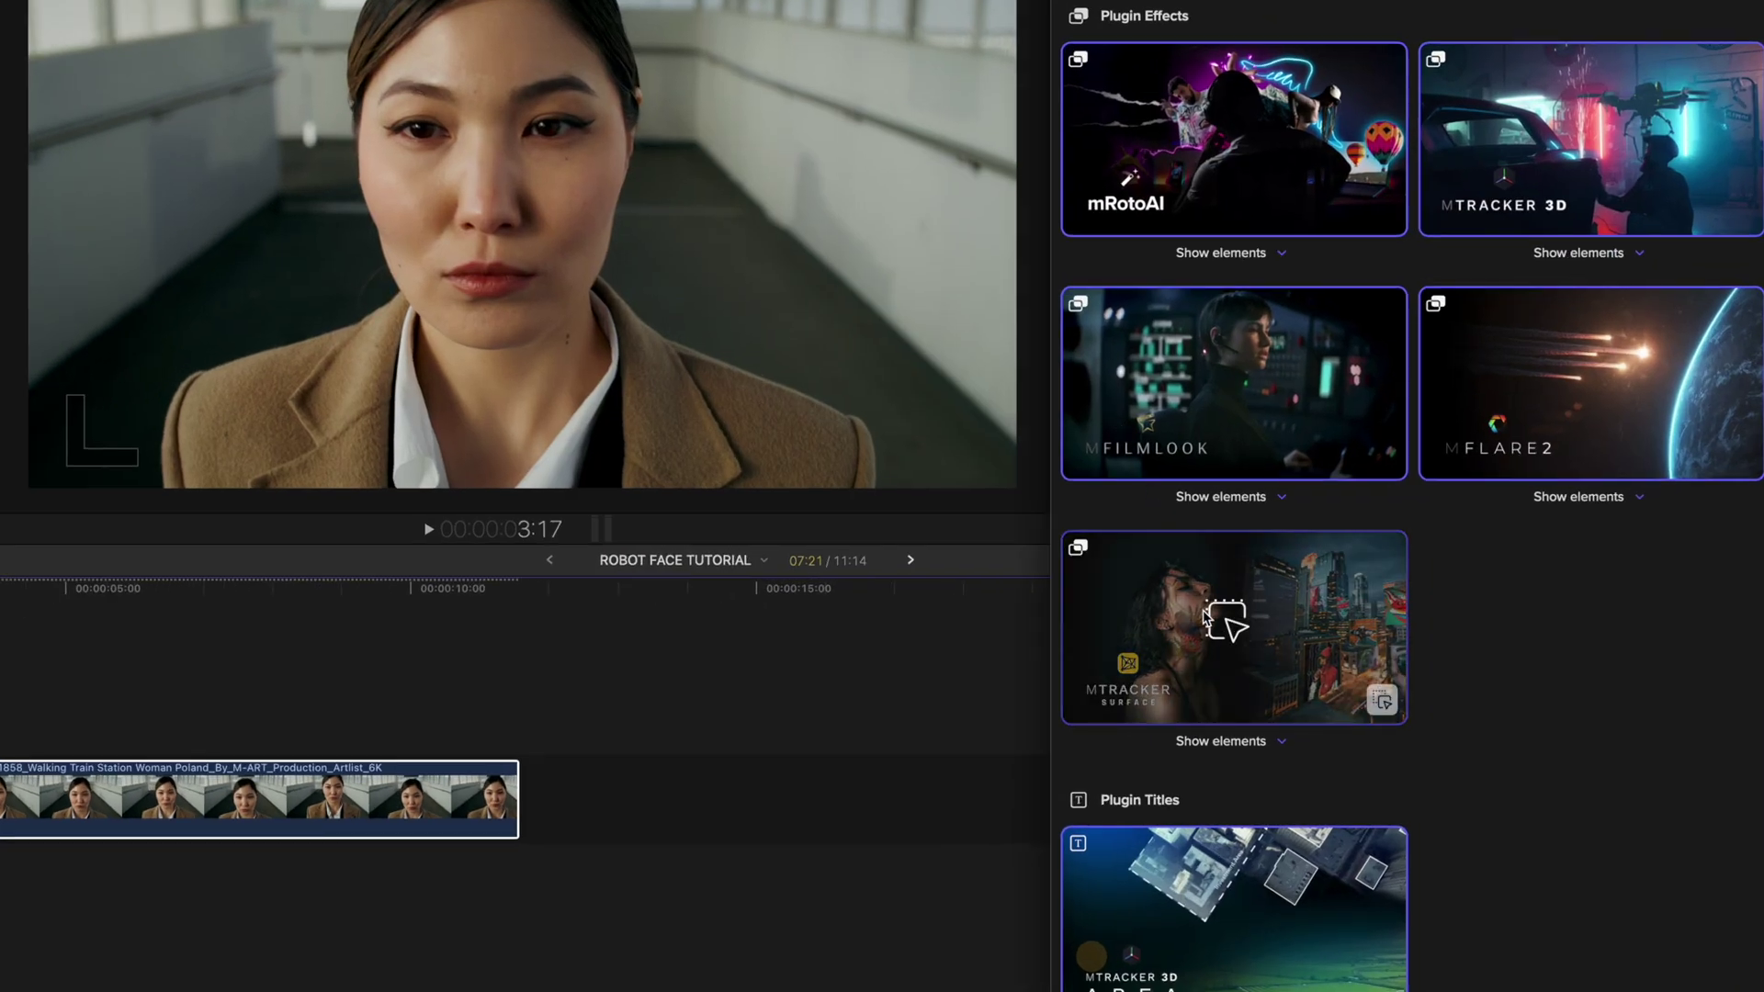
Apply the mTracker Surface effect to the second clip segment and switch its tracking mode to mesh.
left_click_drag(1234, 630, 242, 775)
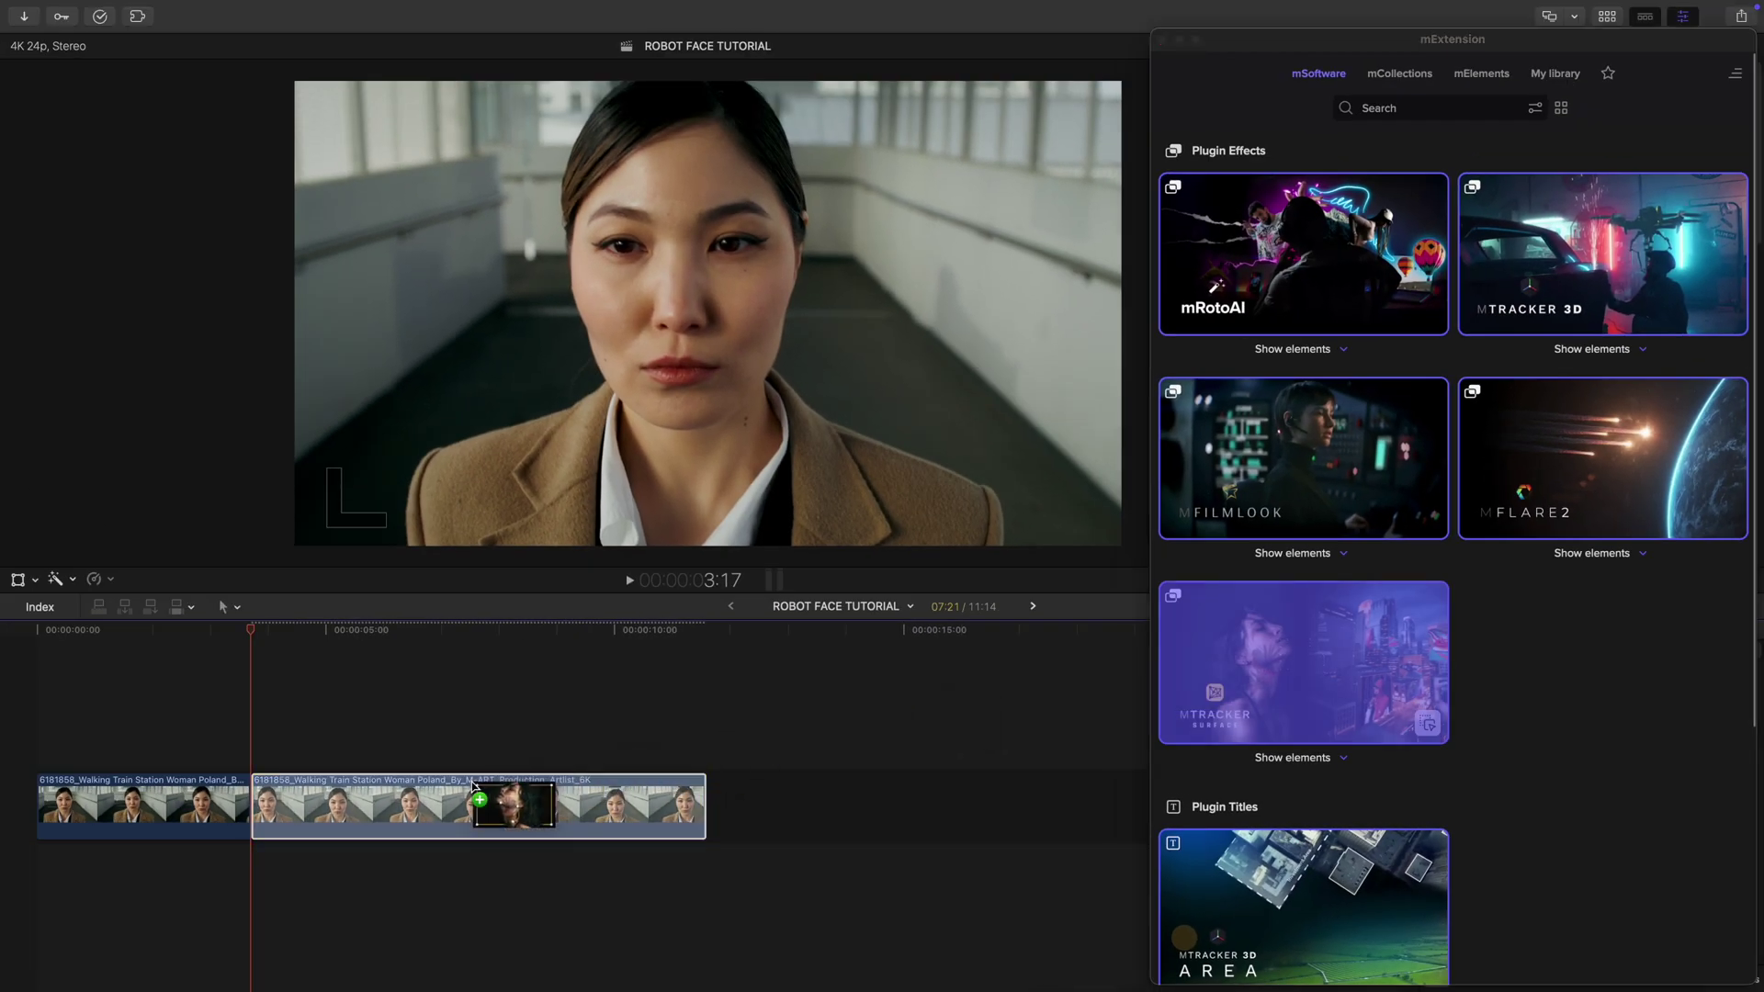
left_click_drag(473, 786, 430, 799)
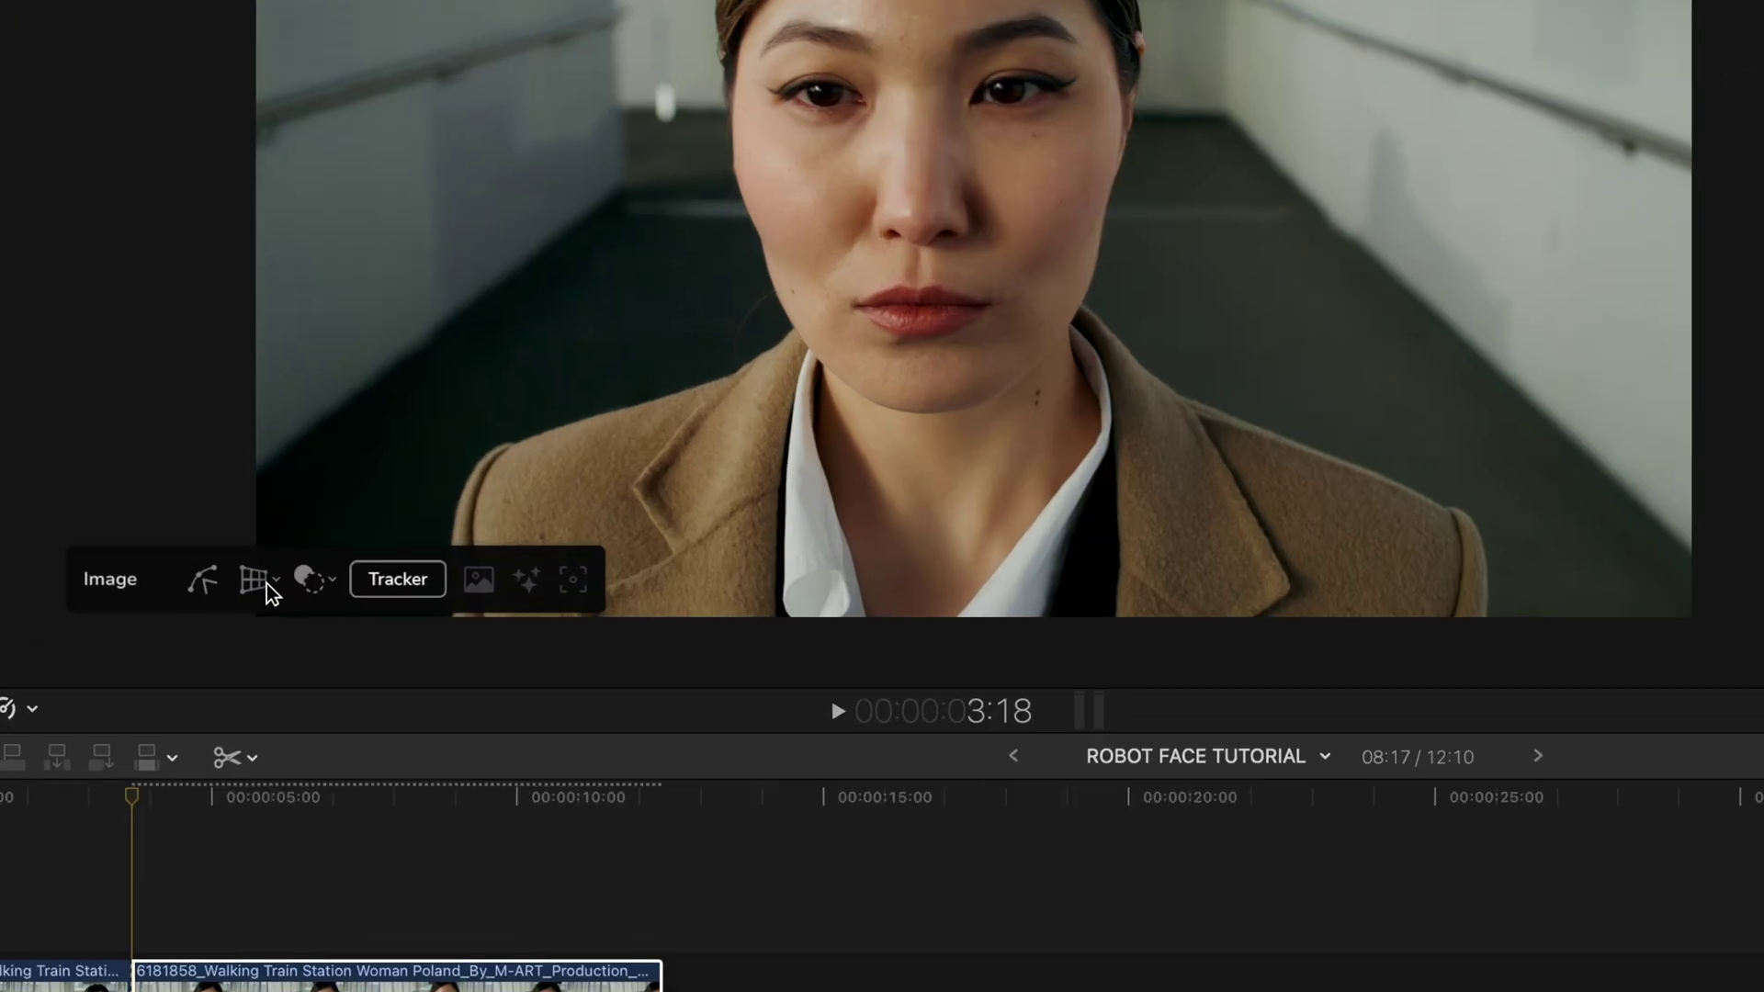
left_click(267, 585)
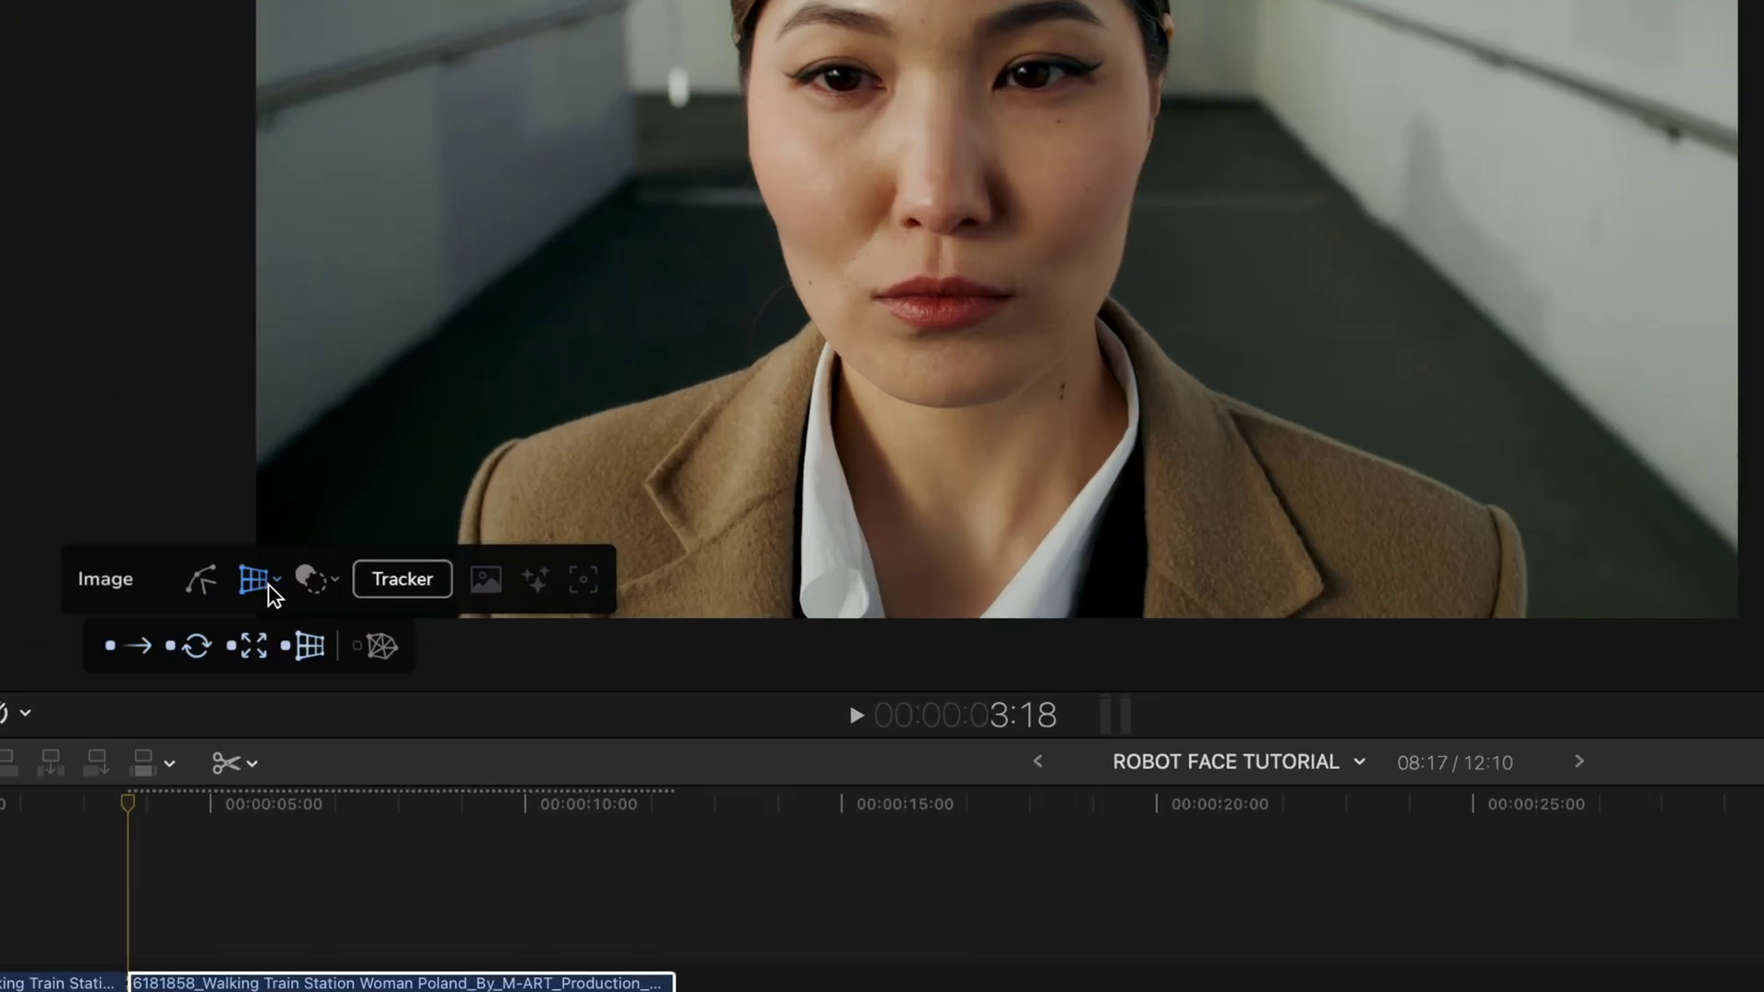
left_click(382, 647)
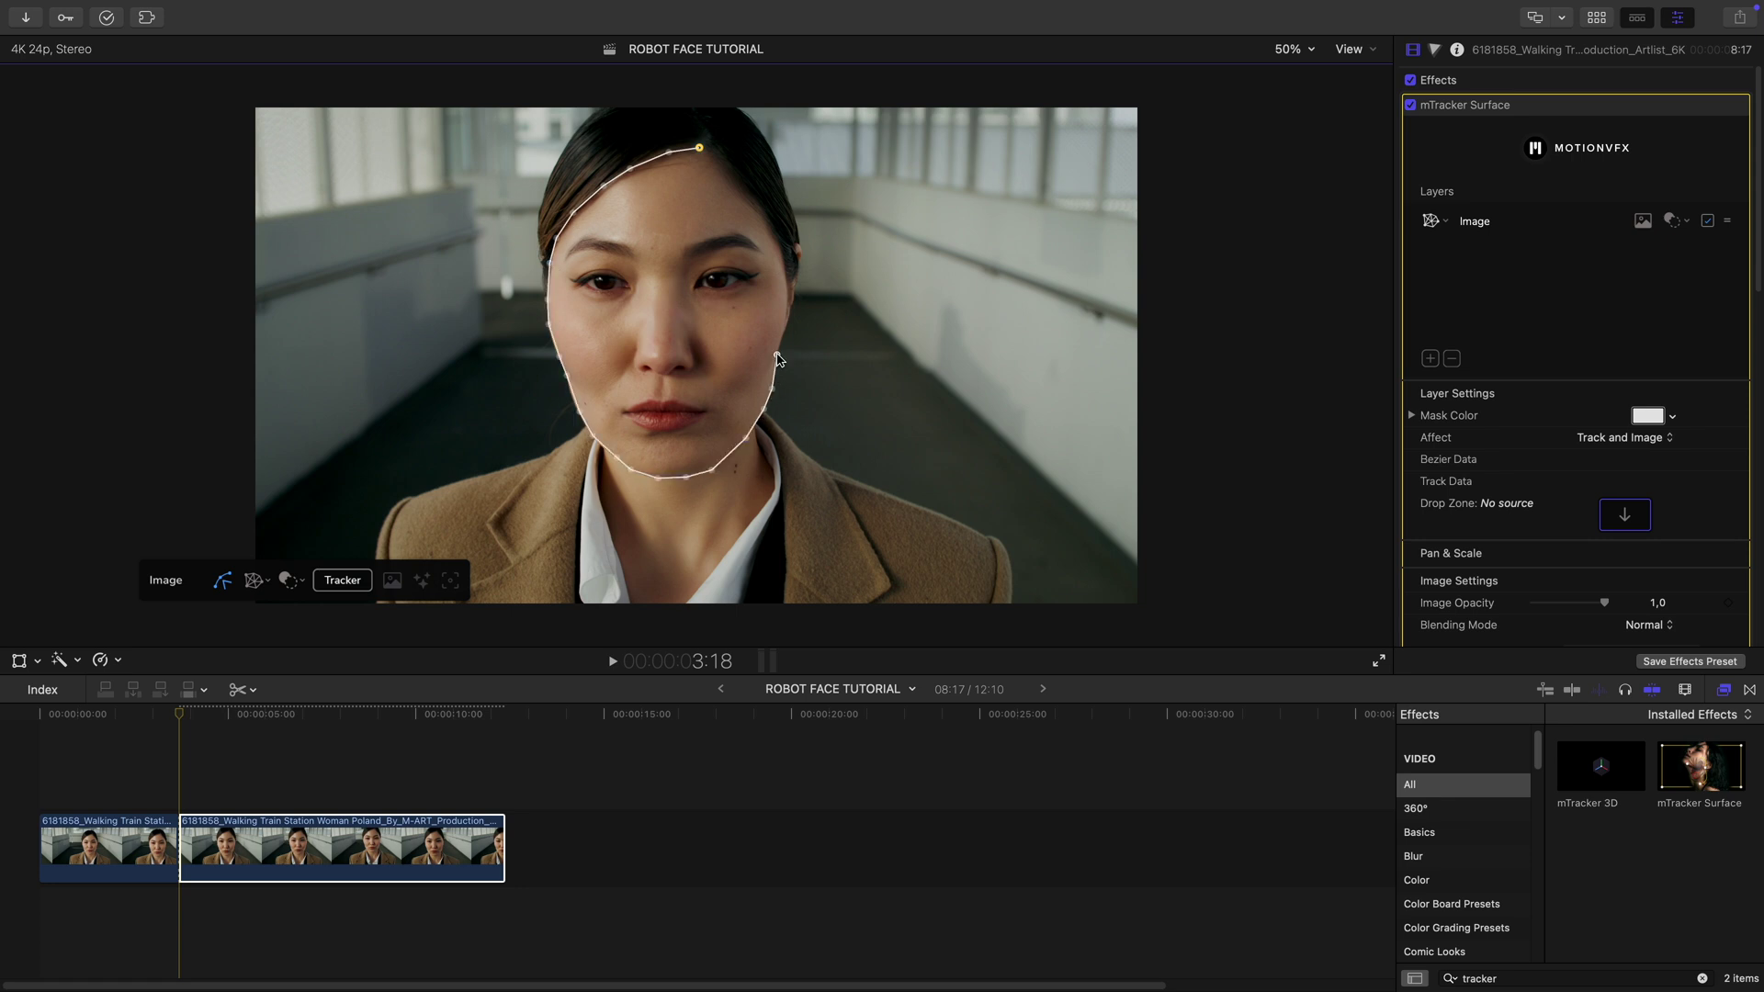
Close the mask outline around the woman's face and run the surface tracker on it.
left_click(789, 290)
left_click(783, 249)
left_click(758, 213)
left_click(740, 186)
left_click(699, 147)
left_click(342, 580)
left_click(275, 619)
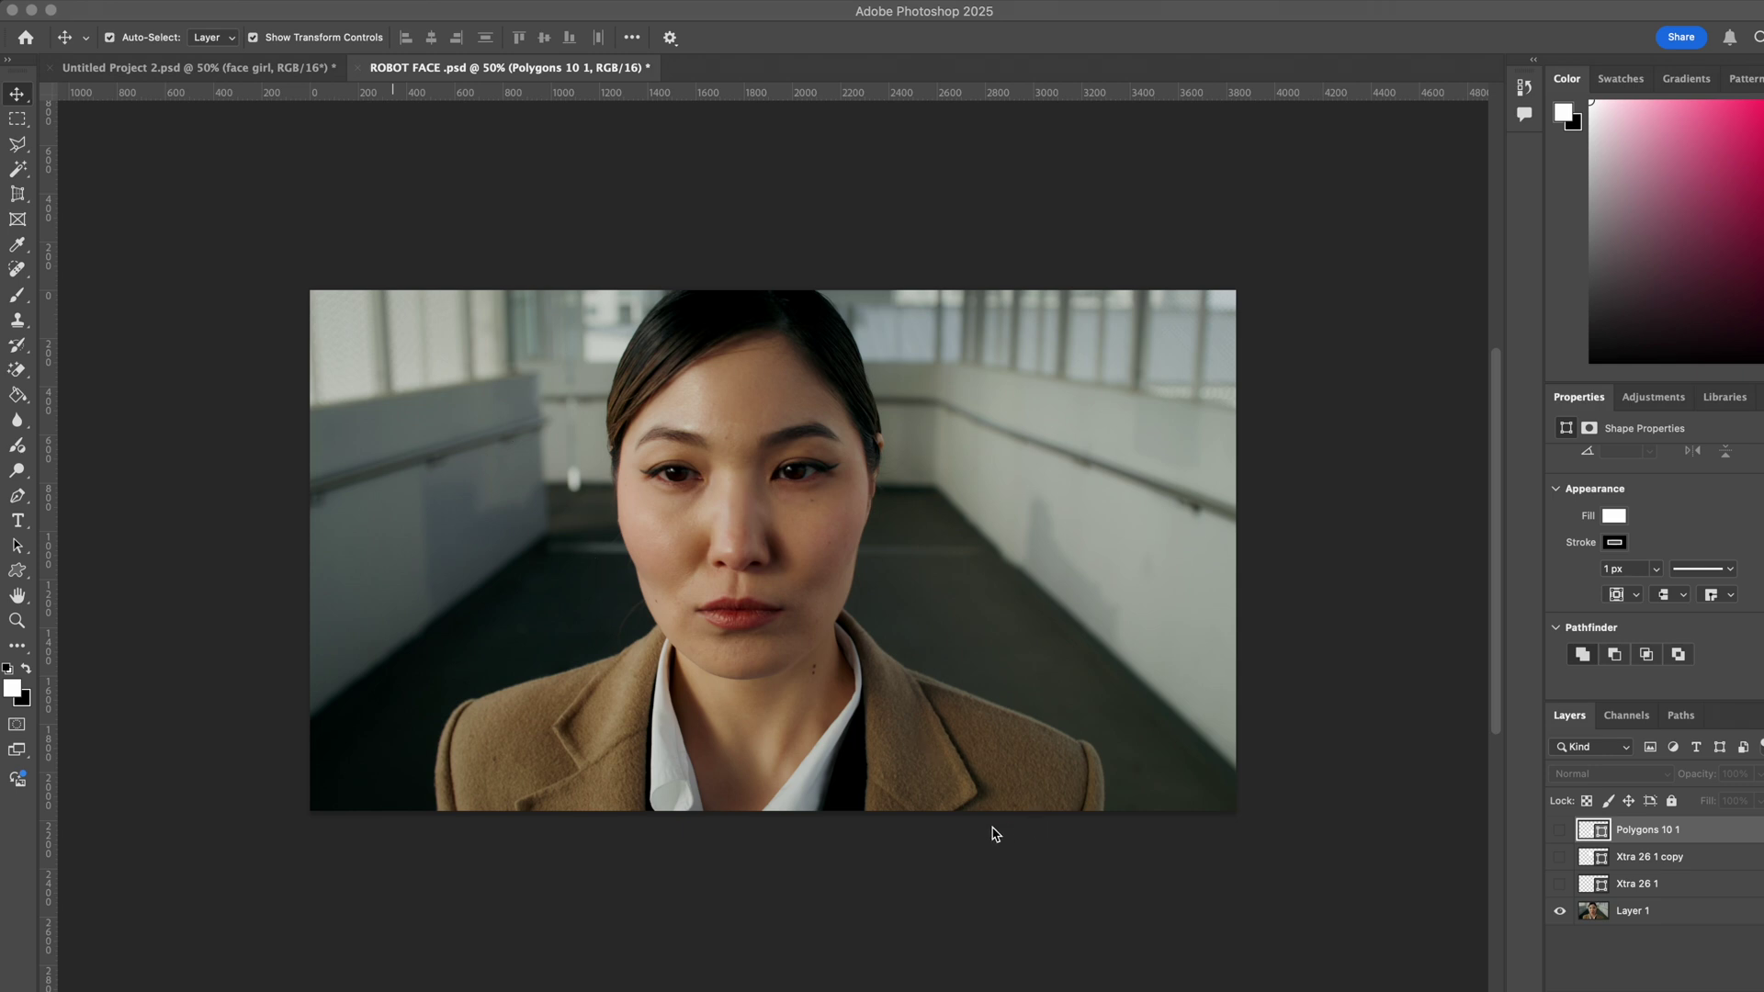
Show the Polygons 10 1, Xtra 26 1 copy and Xtra 26 1 shape layers and open the Custom Shape tool's shape picker.
left_click(1563, 851)
left_click(1560, 831)
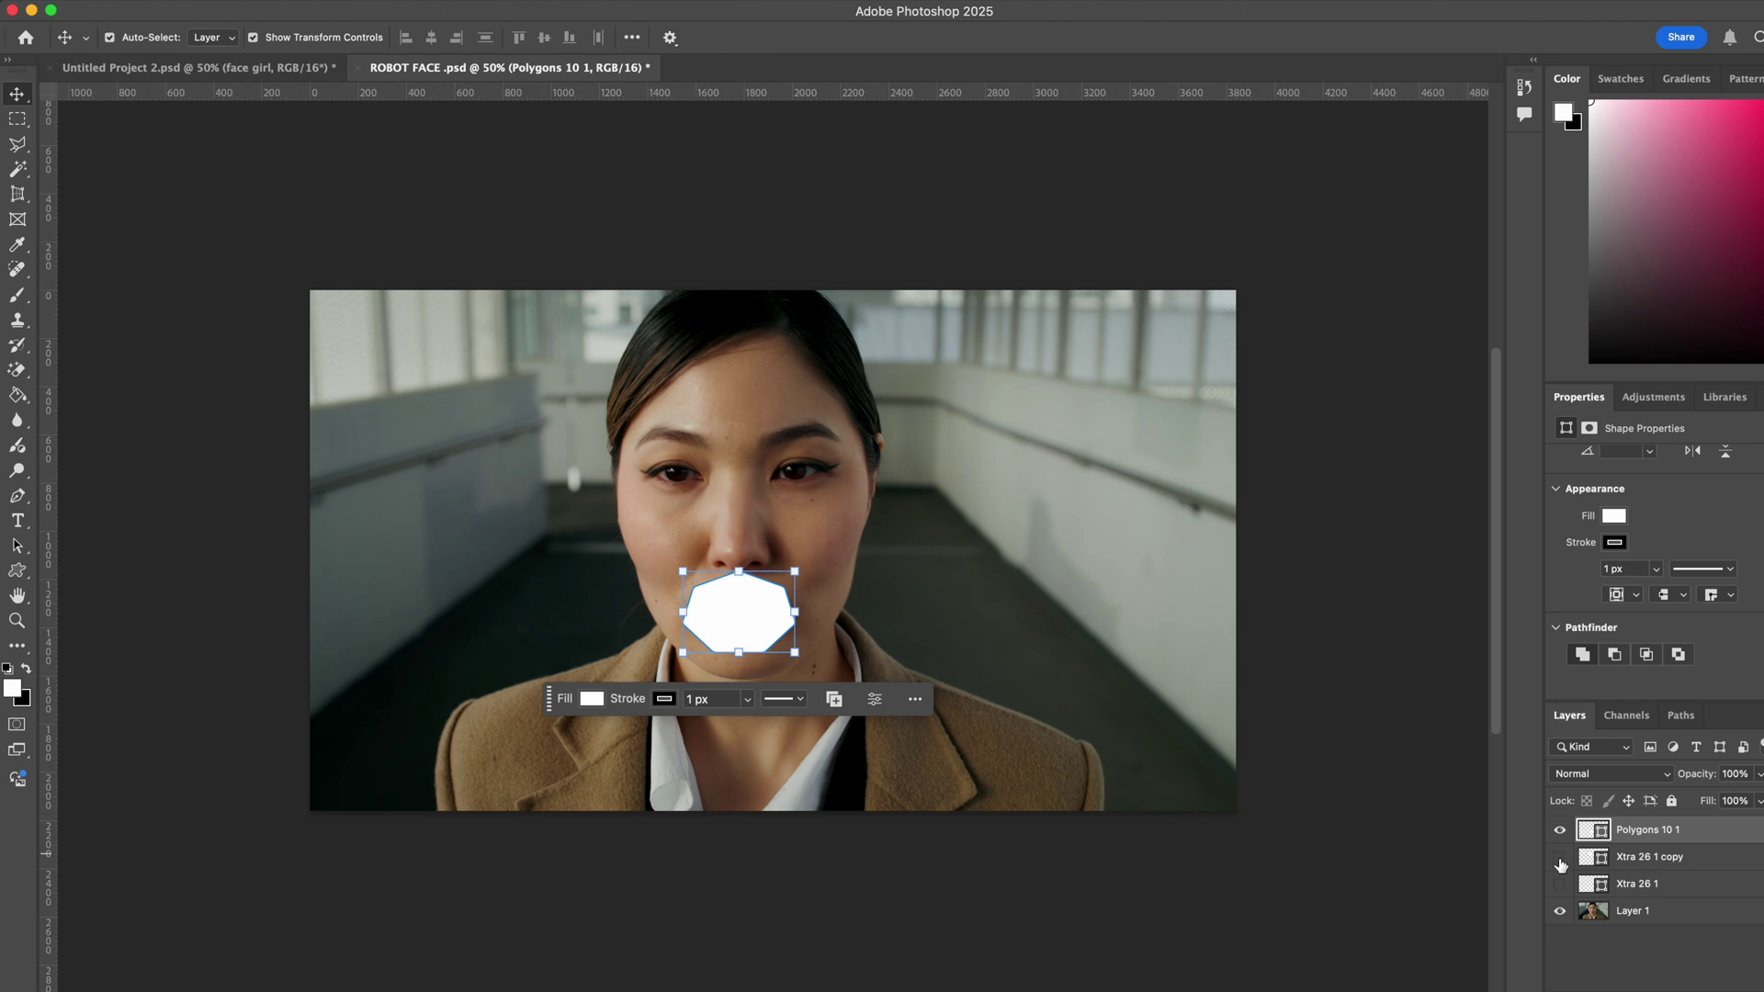
left_click(1560, 857)
left_click(1560, 885)
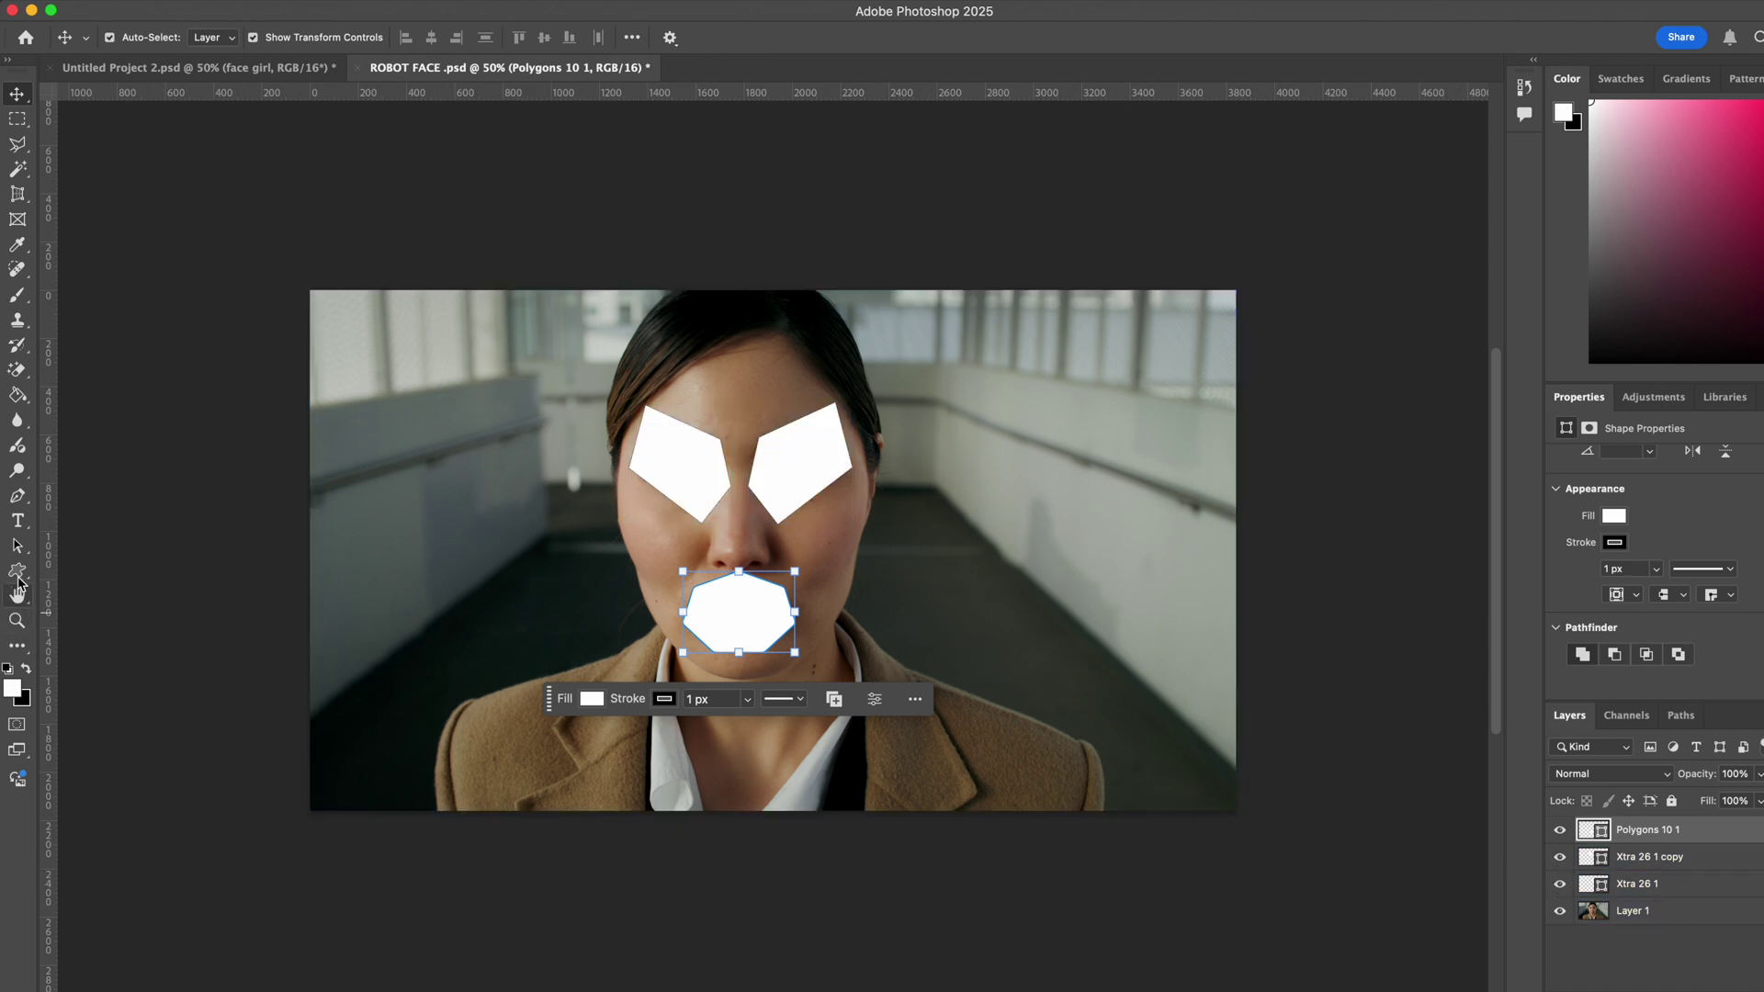
left_click(18, 577)
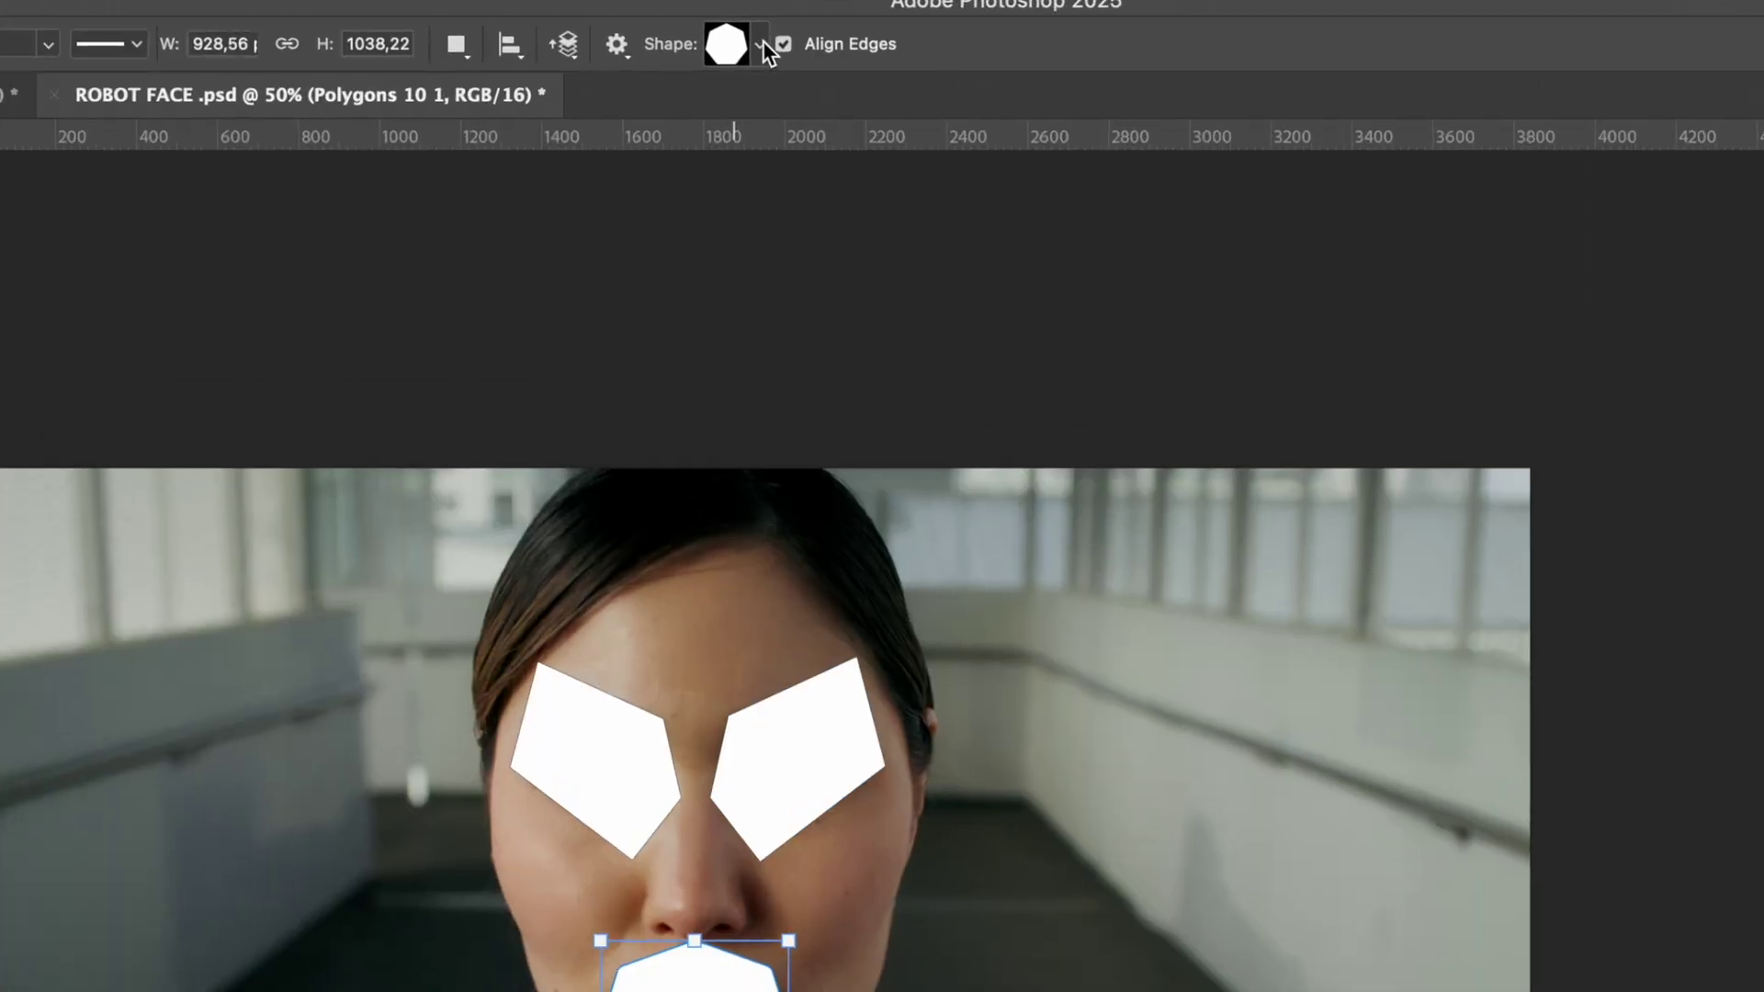
left_click(778, 37)
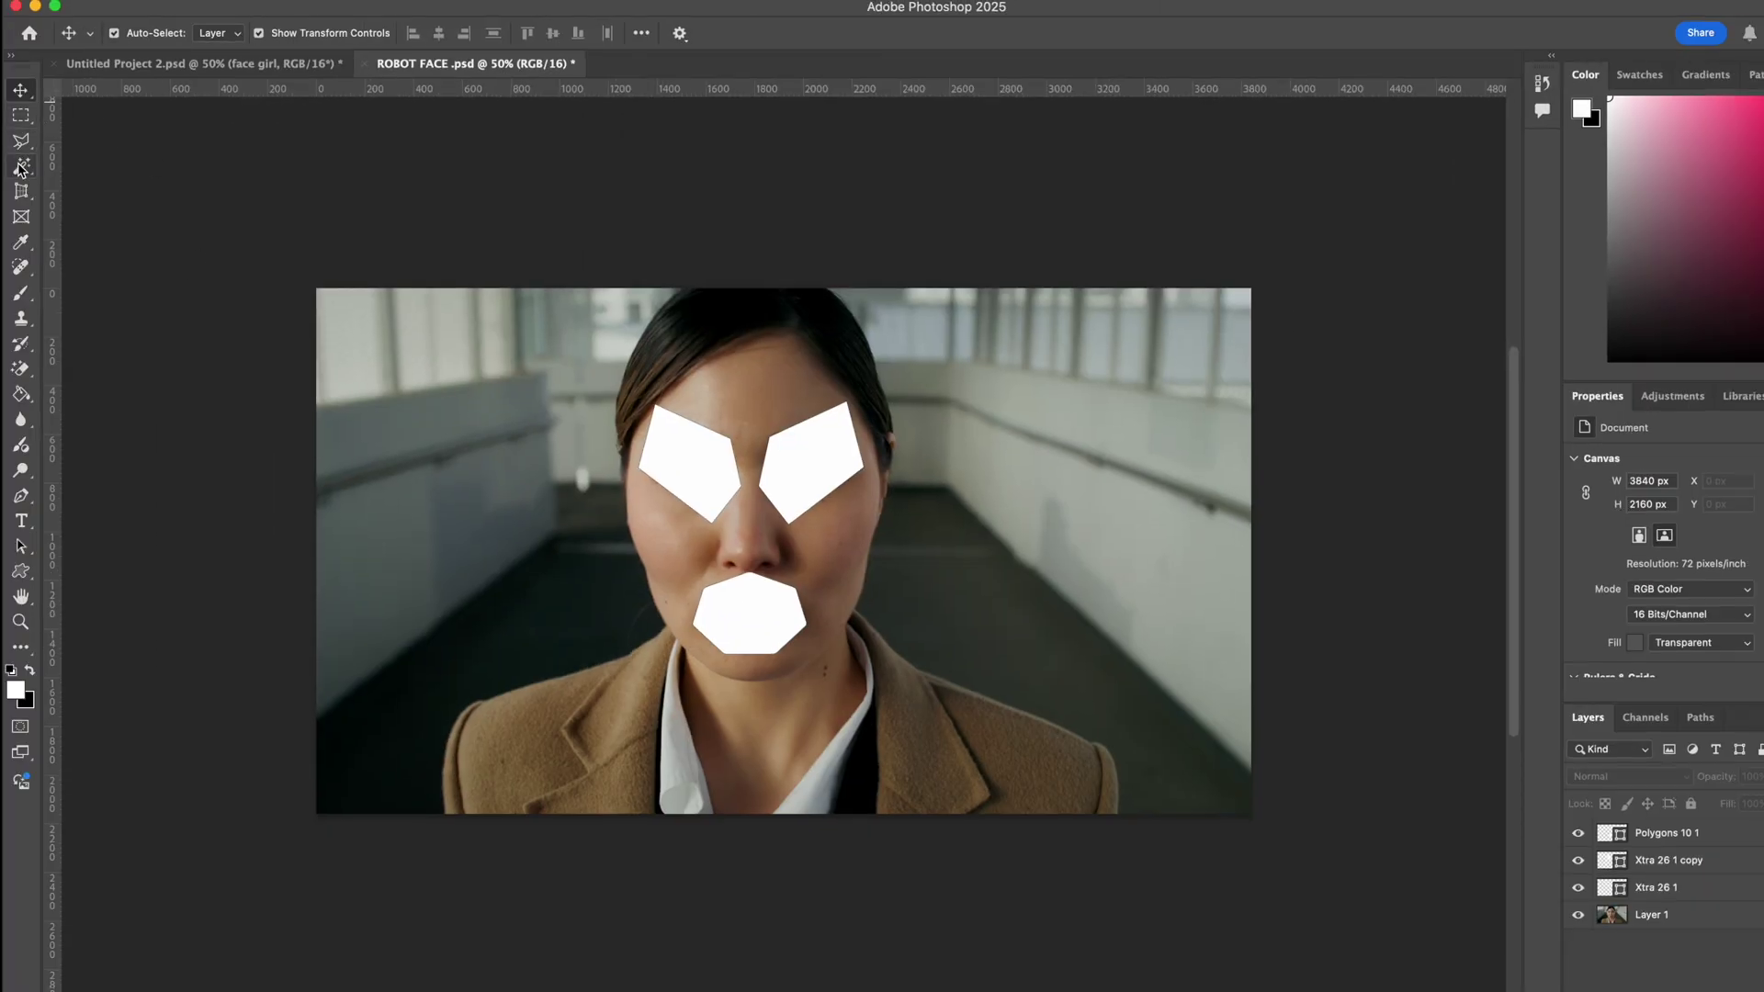
Select the mouth polygon with the Magic Wand, move its layer below Layer 1 and cut that area from Layer 1 into a new layer.
left_click(20, 168)
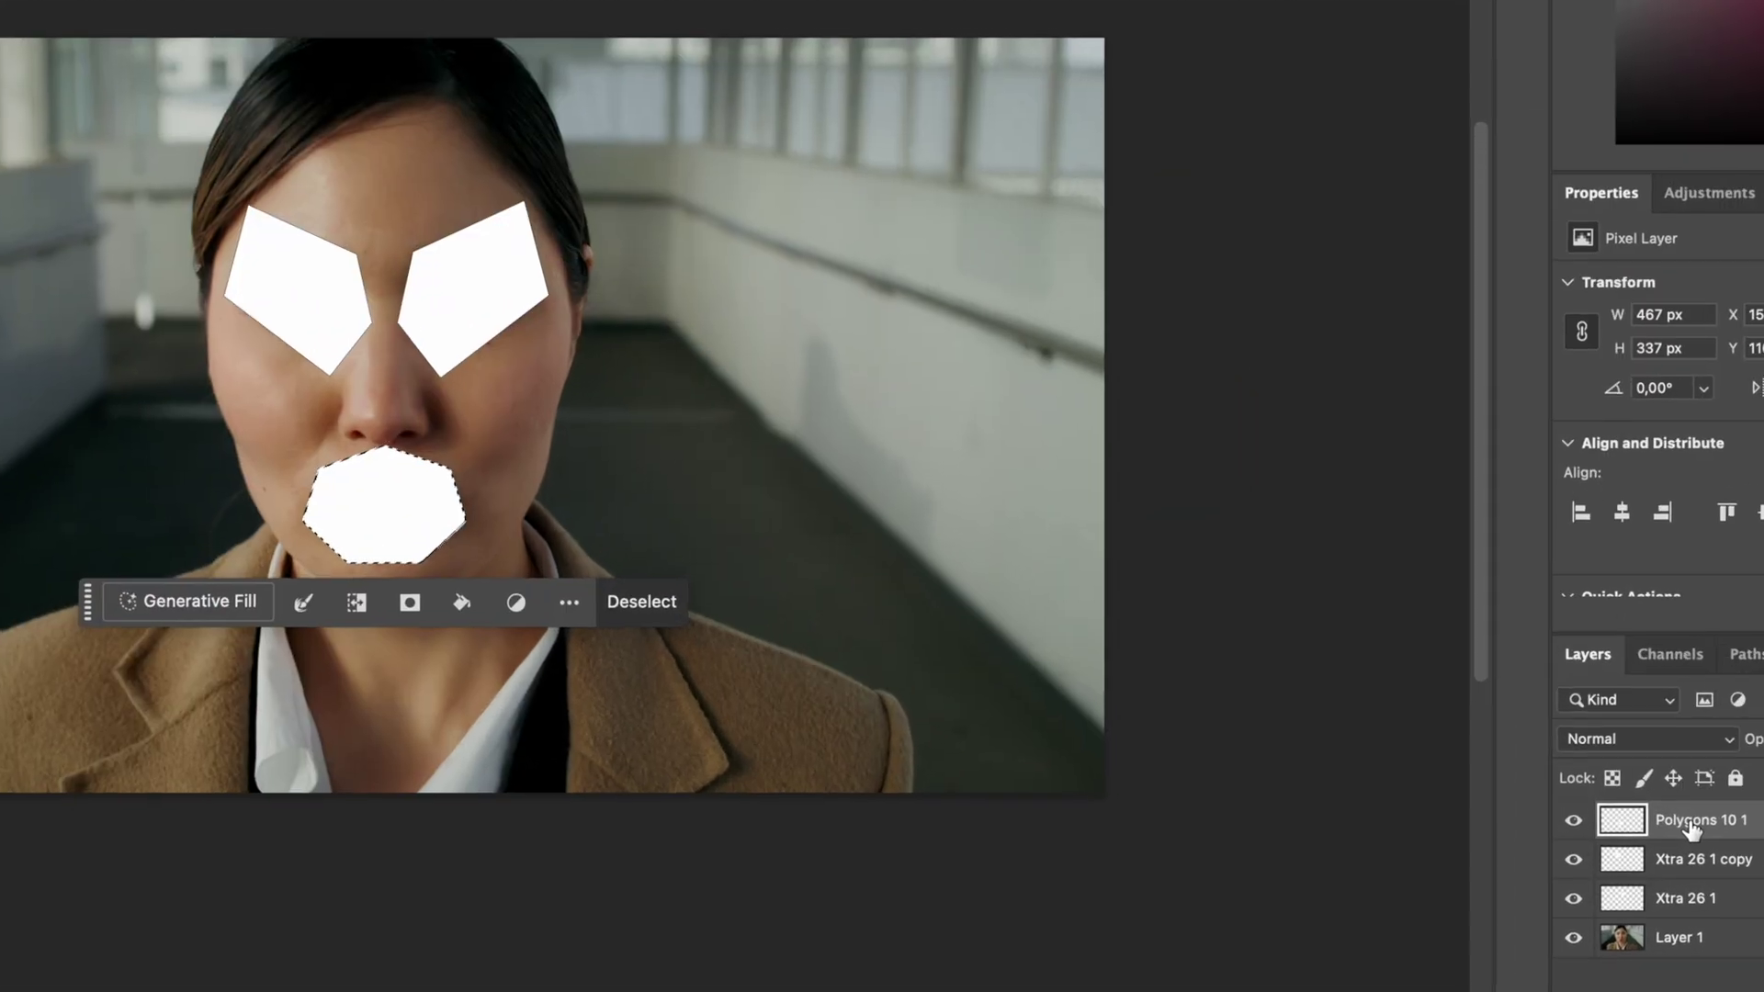
left_click_drag(1562, 816, 1561, 914)
left_click(1677, 902)
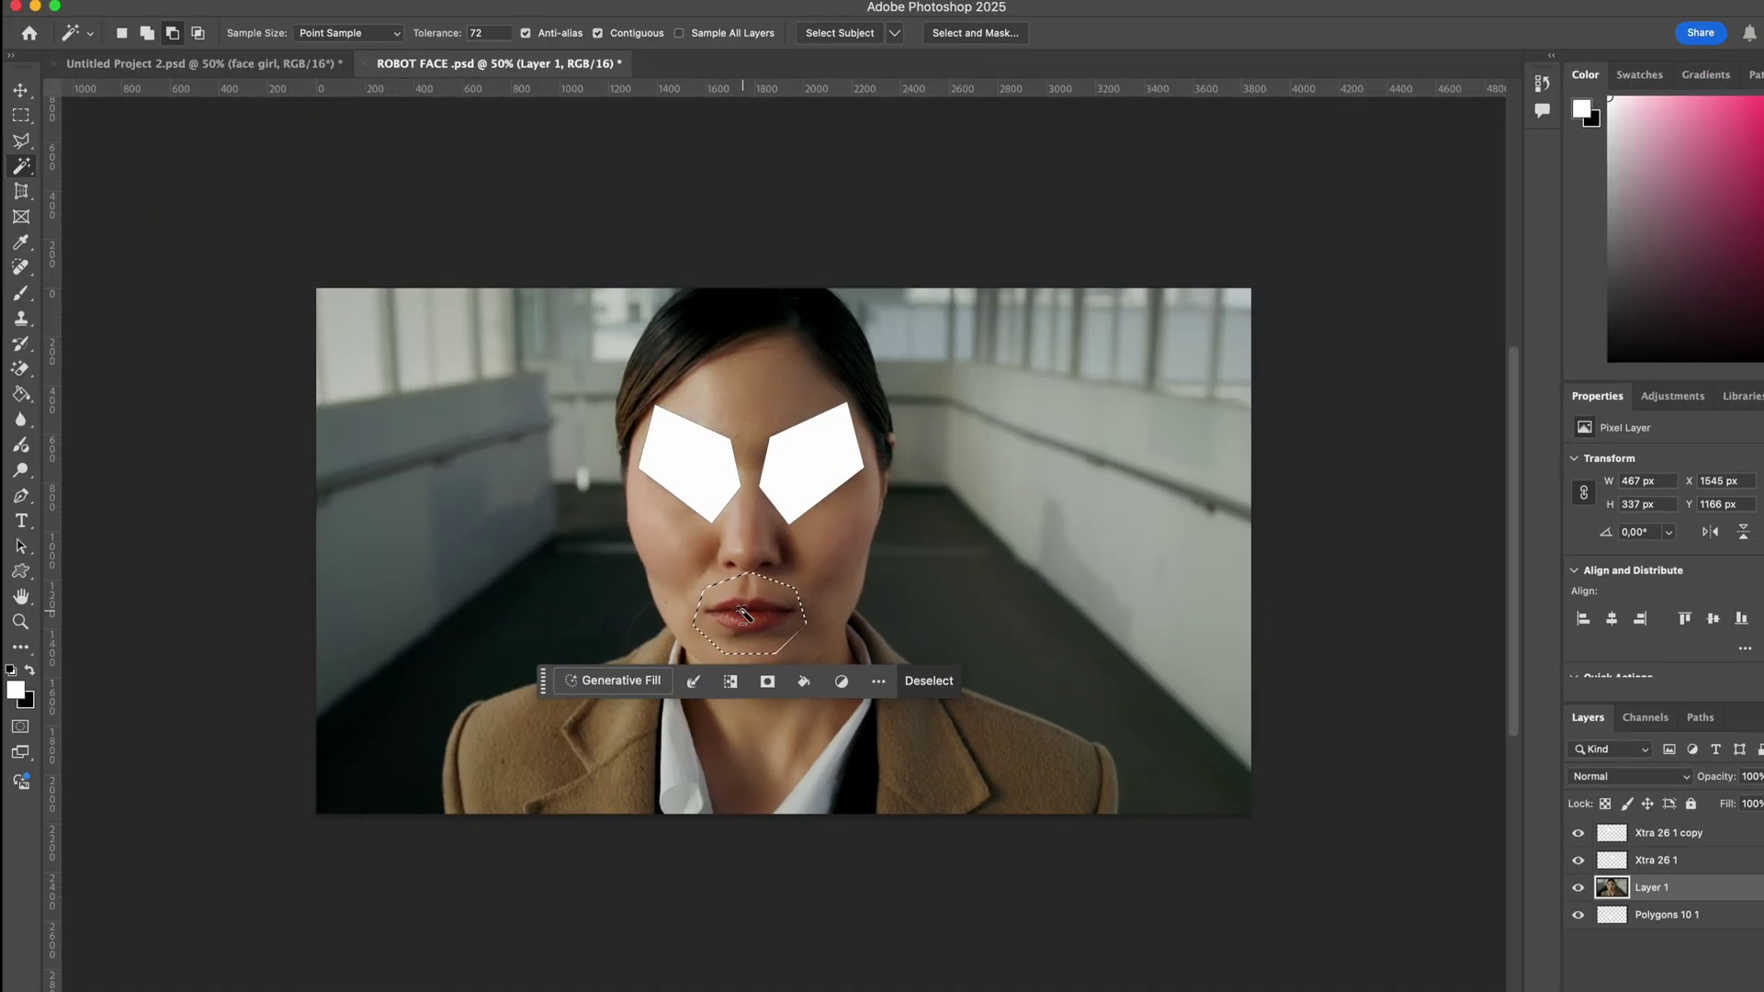
right_click(745, 614)
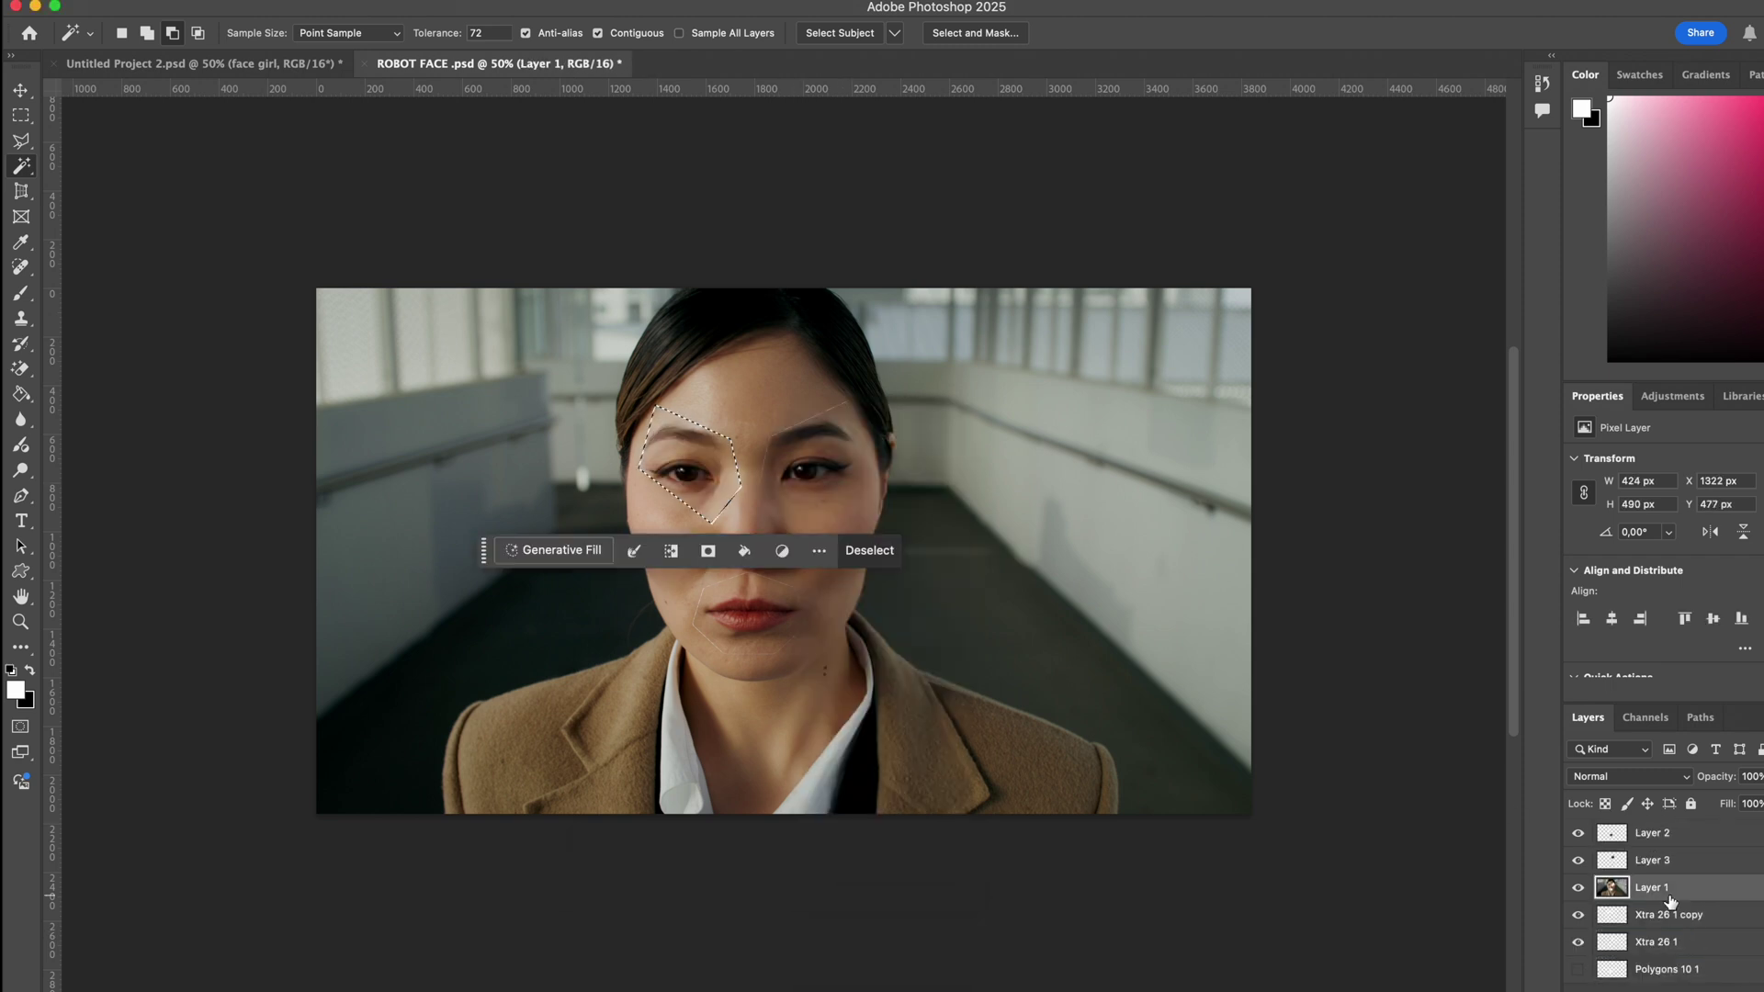
Cut the selected eye area from Layer 1 into its own layer and delete the leftover shape layers.
left_click(731, 856)
left_click(1654, 932)
key("Delete")
Check the eye and mouth cutouts by hiding Layers 4, 3 and 2 and showing them again.
left_click(1579, 888)
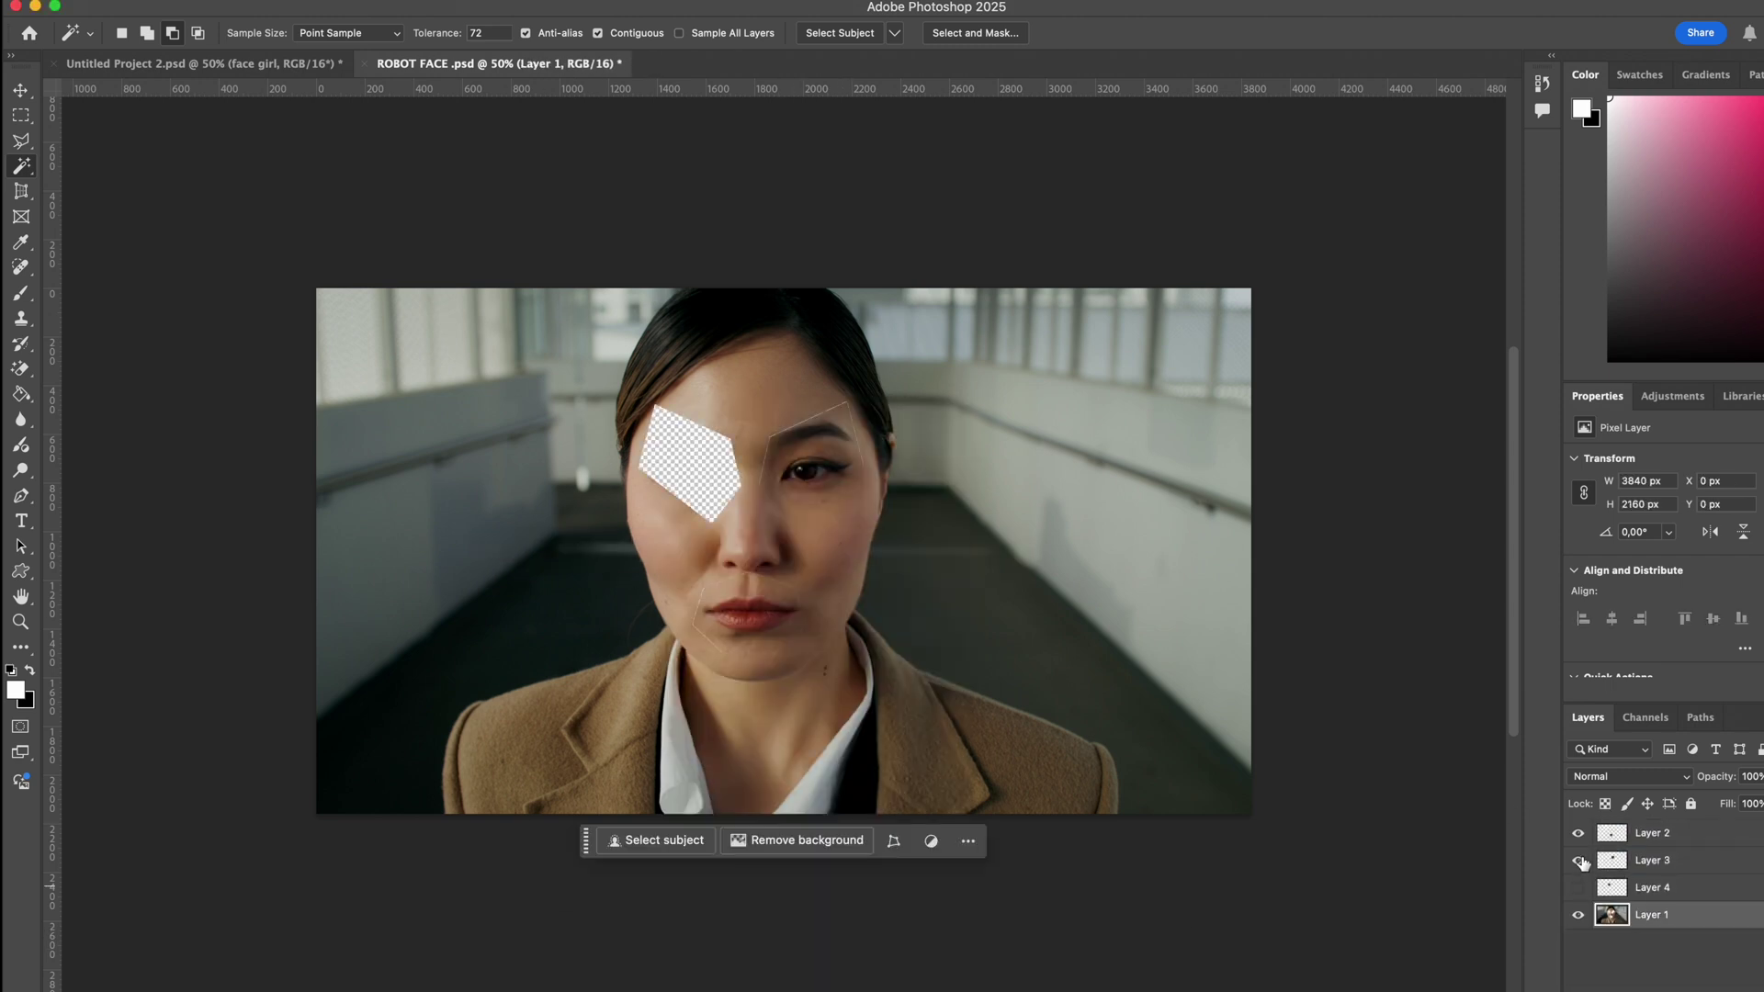
left_click(1579, 860)
left_click(1579, 832)
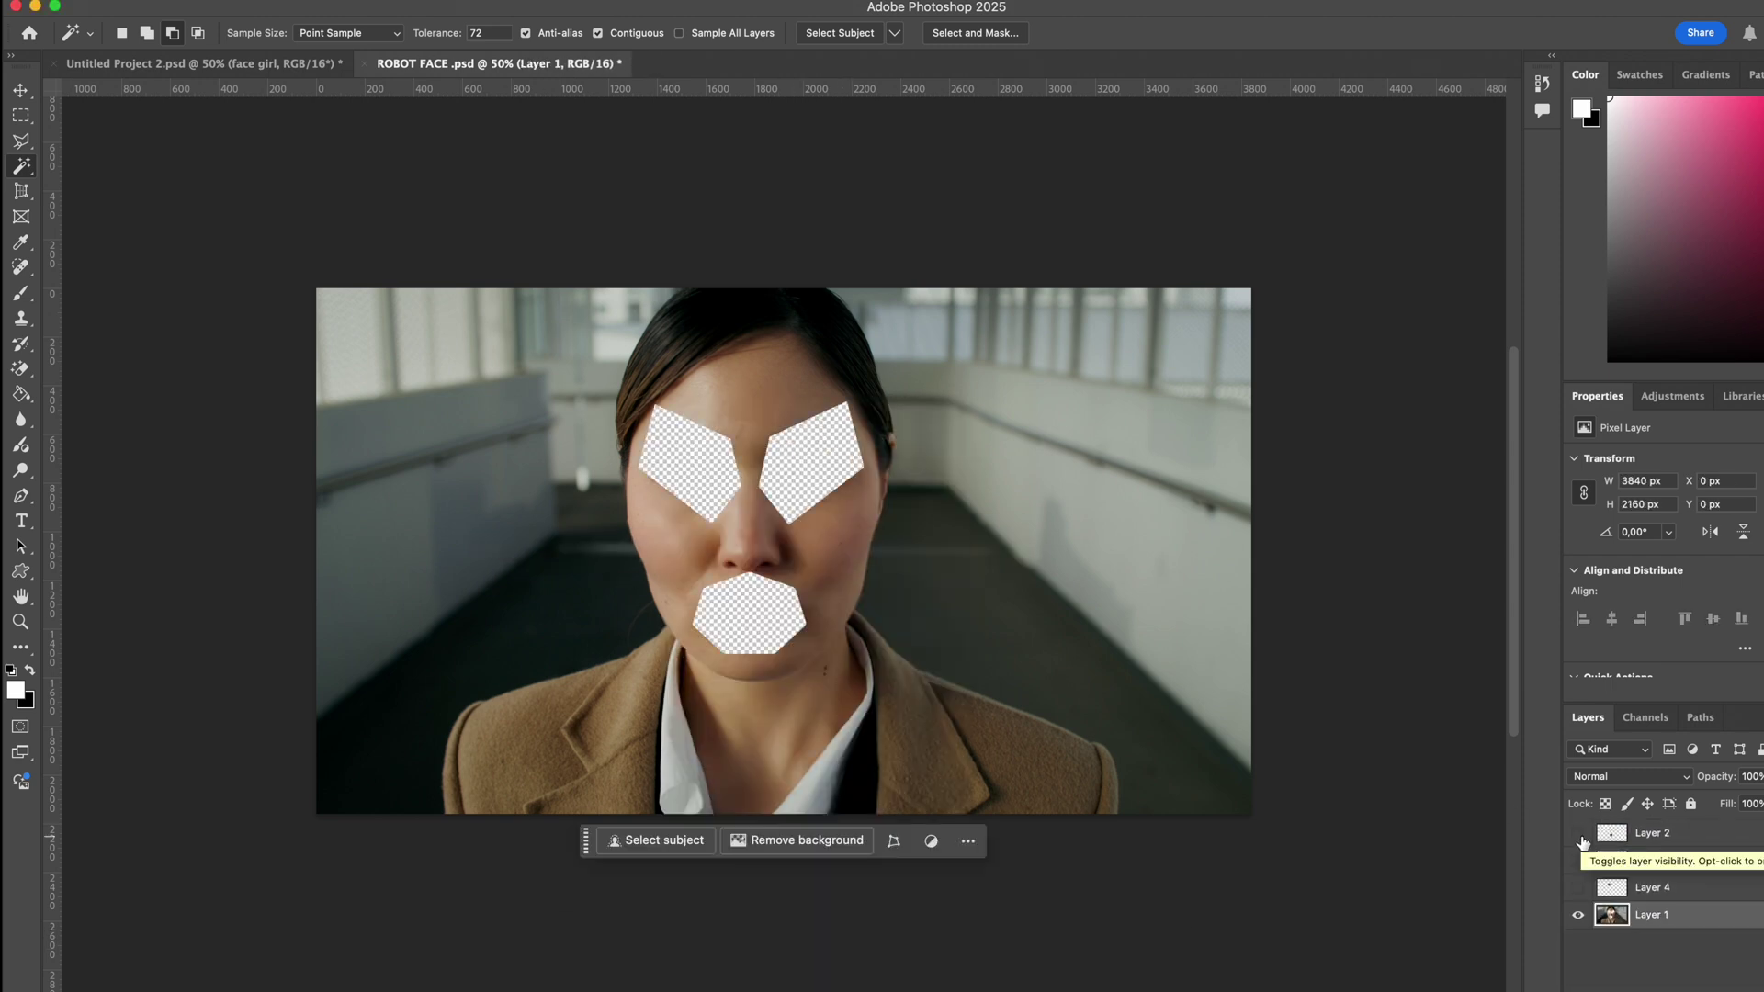
left_click_drag(1579, 832, 1579, 887)
Outline the cheek on the image's left side with the Polygonal Lasso and cut it into a new layer.
key("l")
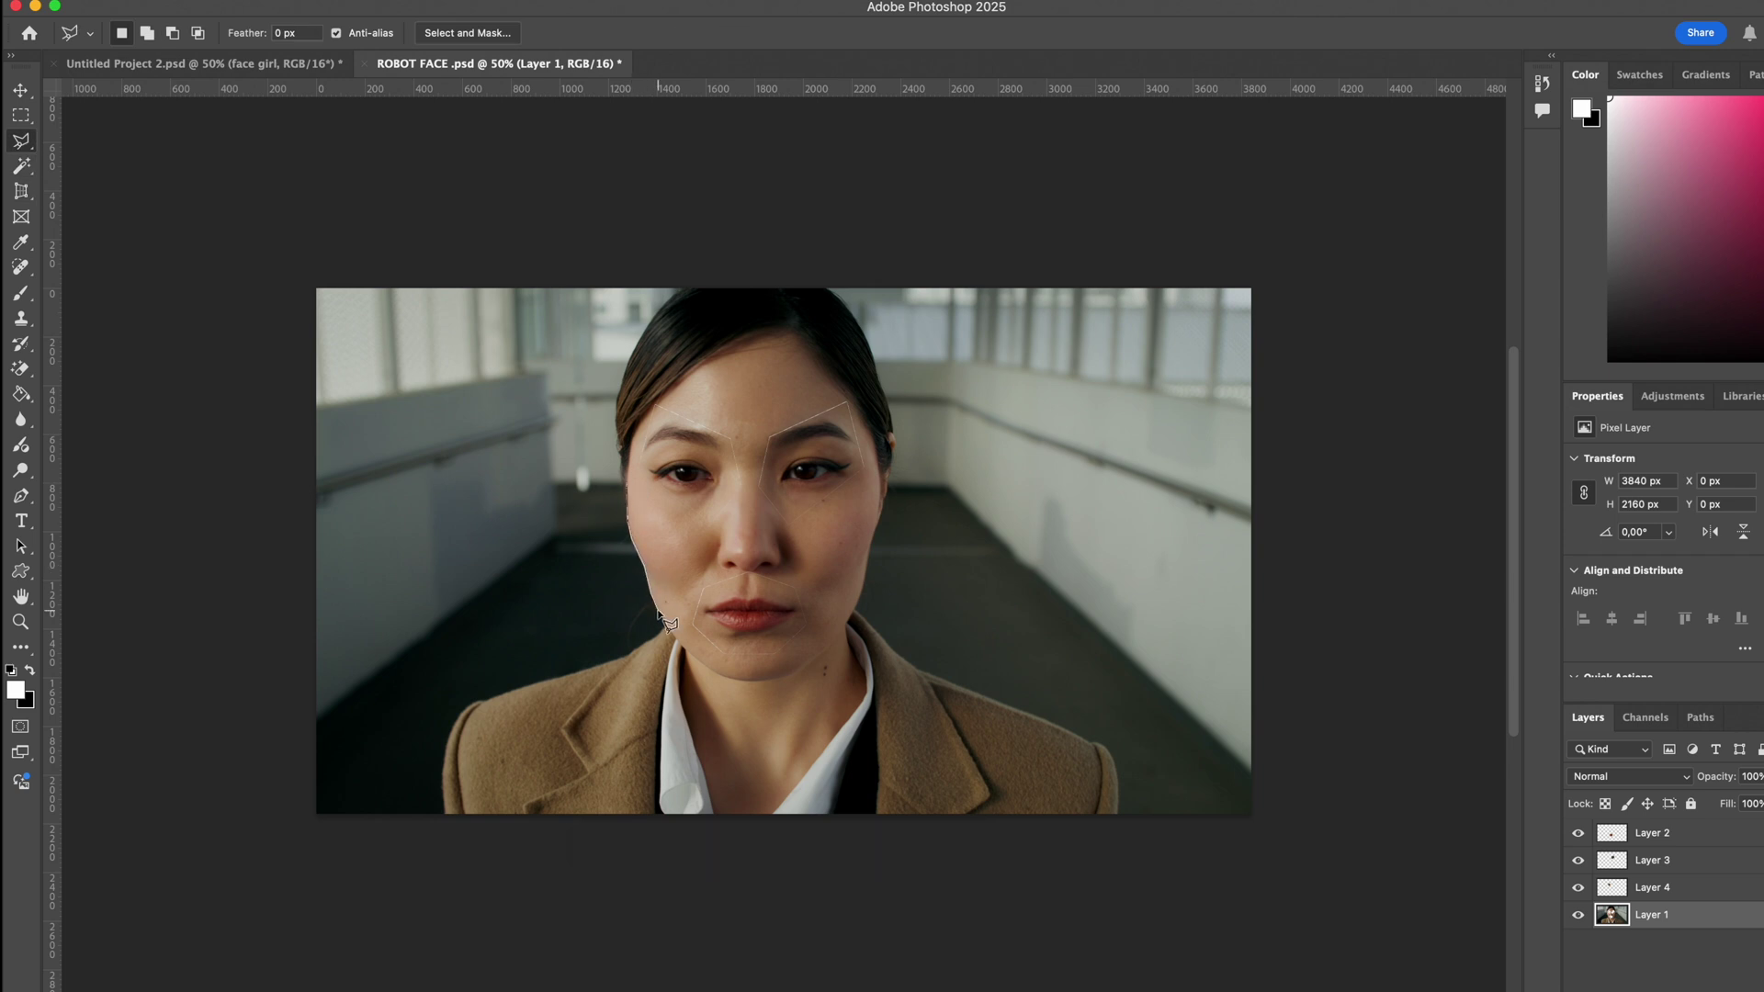
left_click(687, 571)
left_click(671, 517)
left_click(630, 485)
right_click(658, 514)
left_click(702, 672)
Outline the opposite cheek on Layer 1 with the lasso and cut it into its own layer.
left_click(1652, 942)
left_click(879, 484)
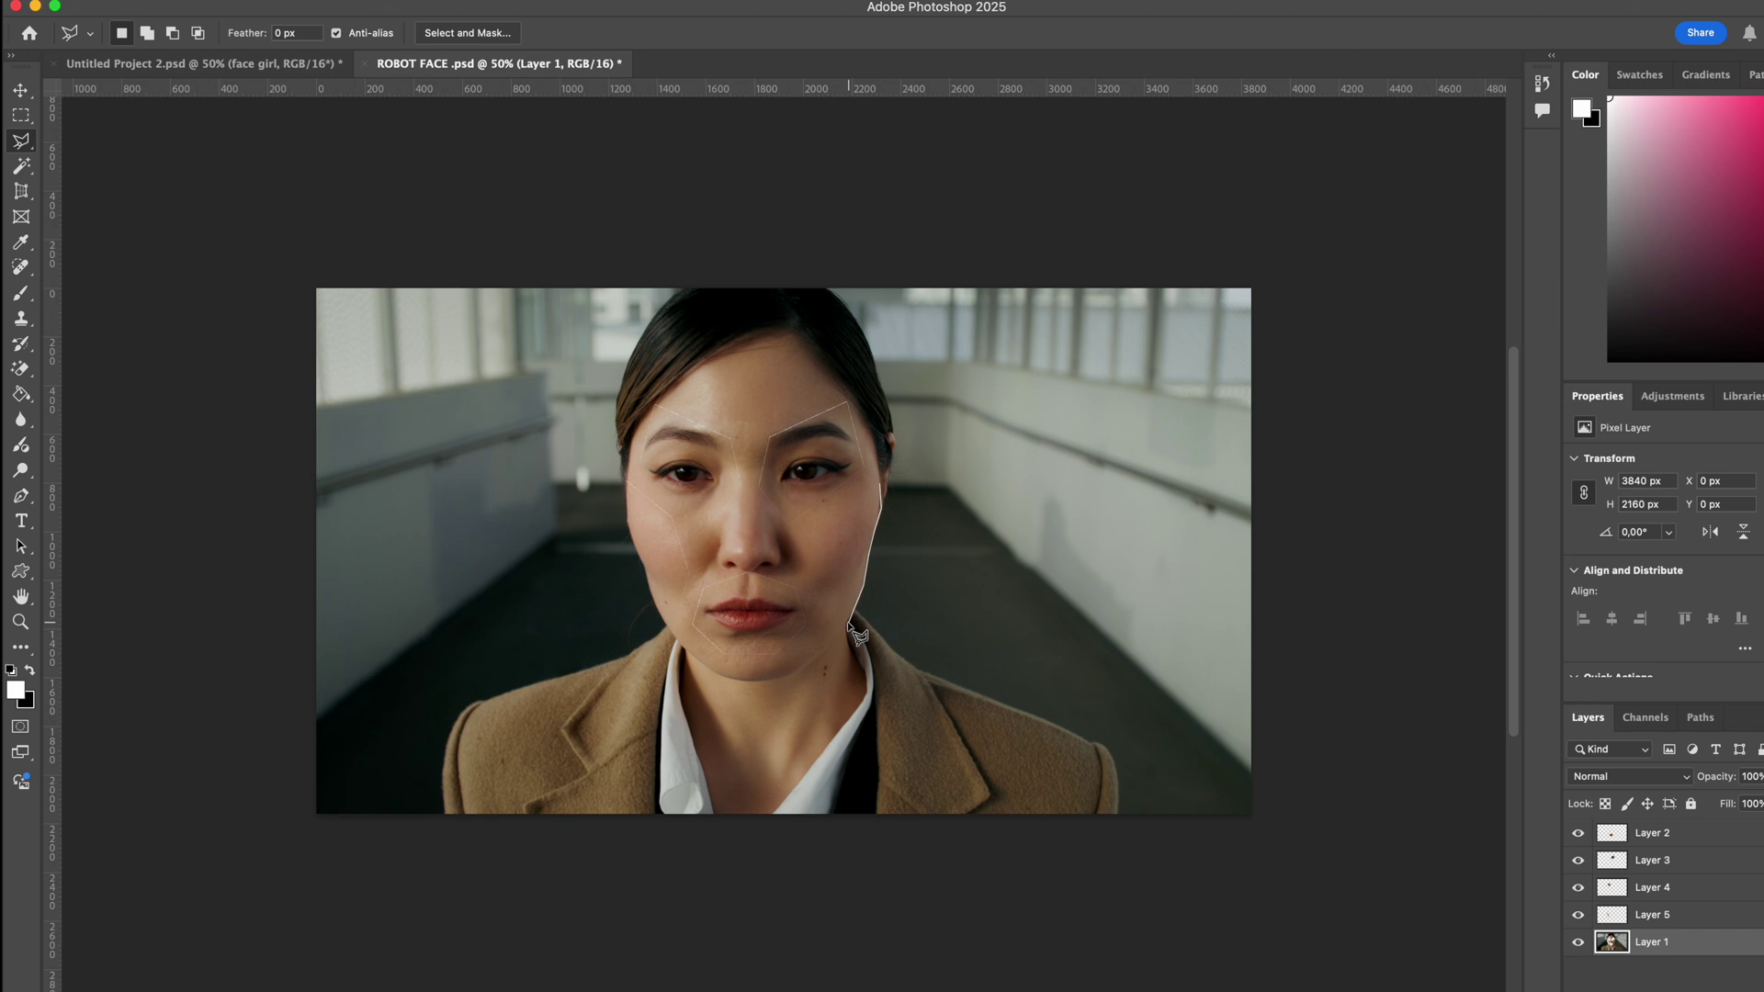
left_click(872, 490)
right_click(873, 490)
left_click(918, 651)
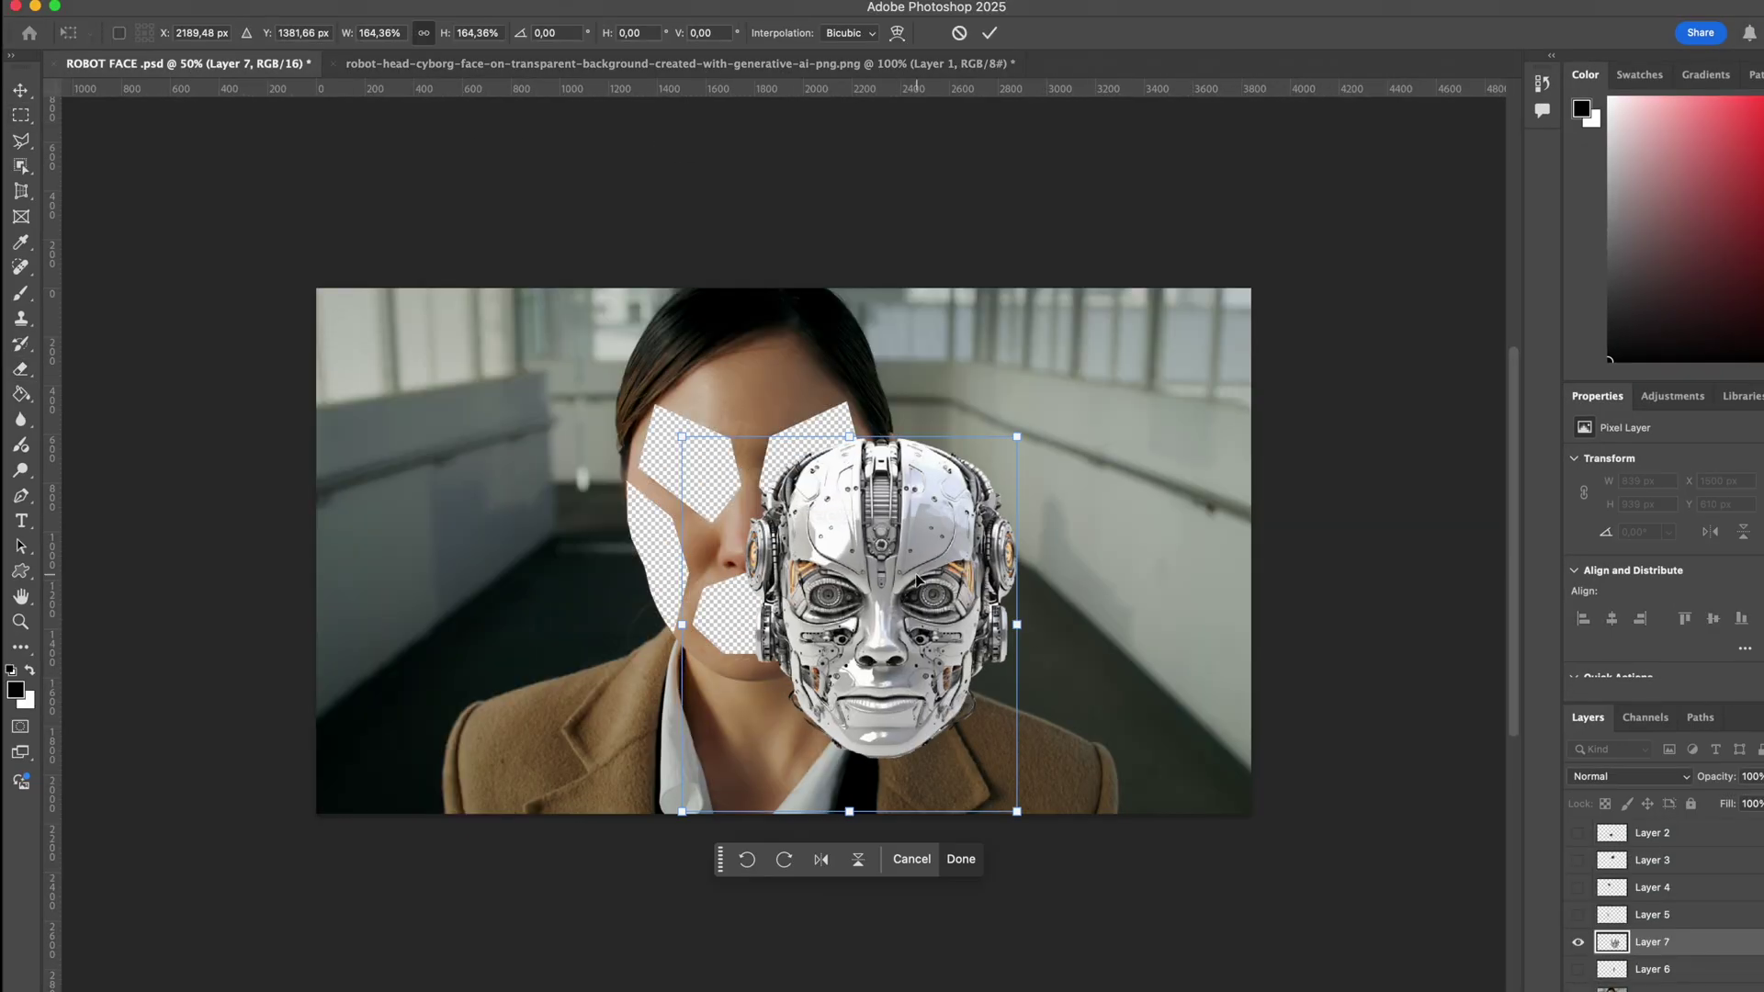
Resize the robot head to about 1692 by 1992 px, align it with the woman's face and place Layer 7 below Layer 1.
left_click_drag(916, 576, 778, 451)
left_click_drag(878, 686, 947, 762)
key("Return")
left_click_drag(1652, 942, 1652, 983)
left_click(21, 90)
left_click_drag(896, 504, 879, 489)
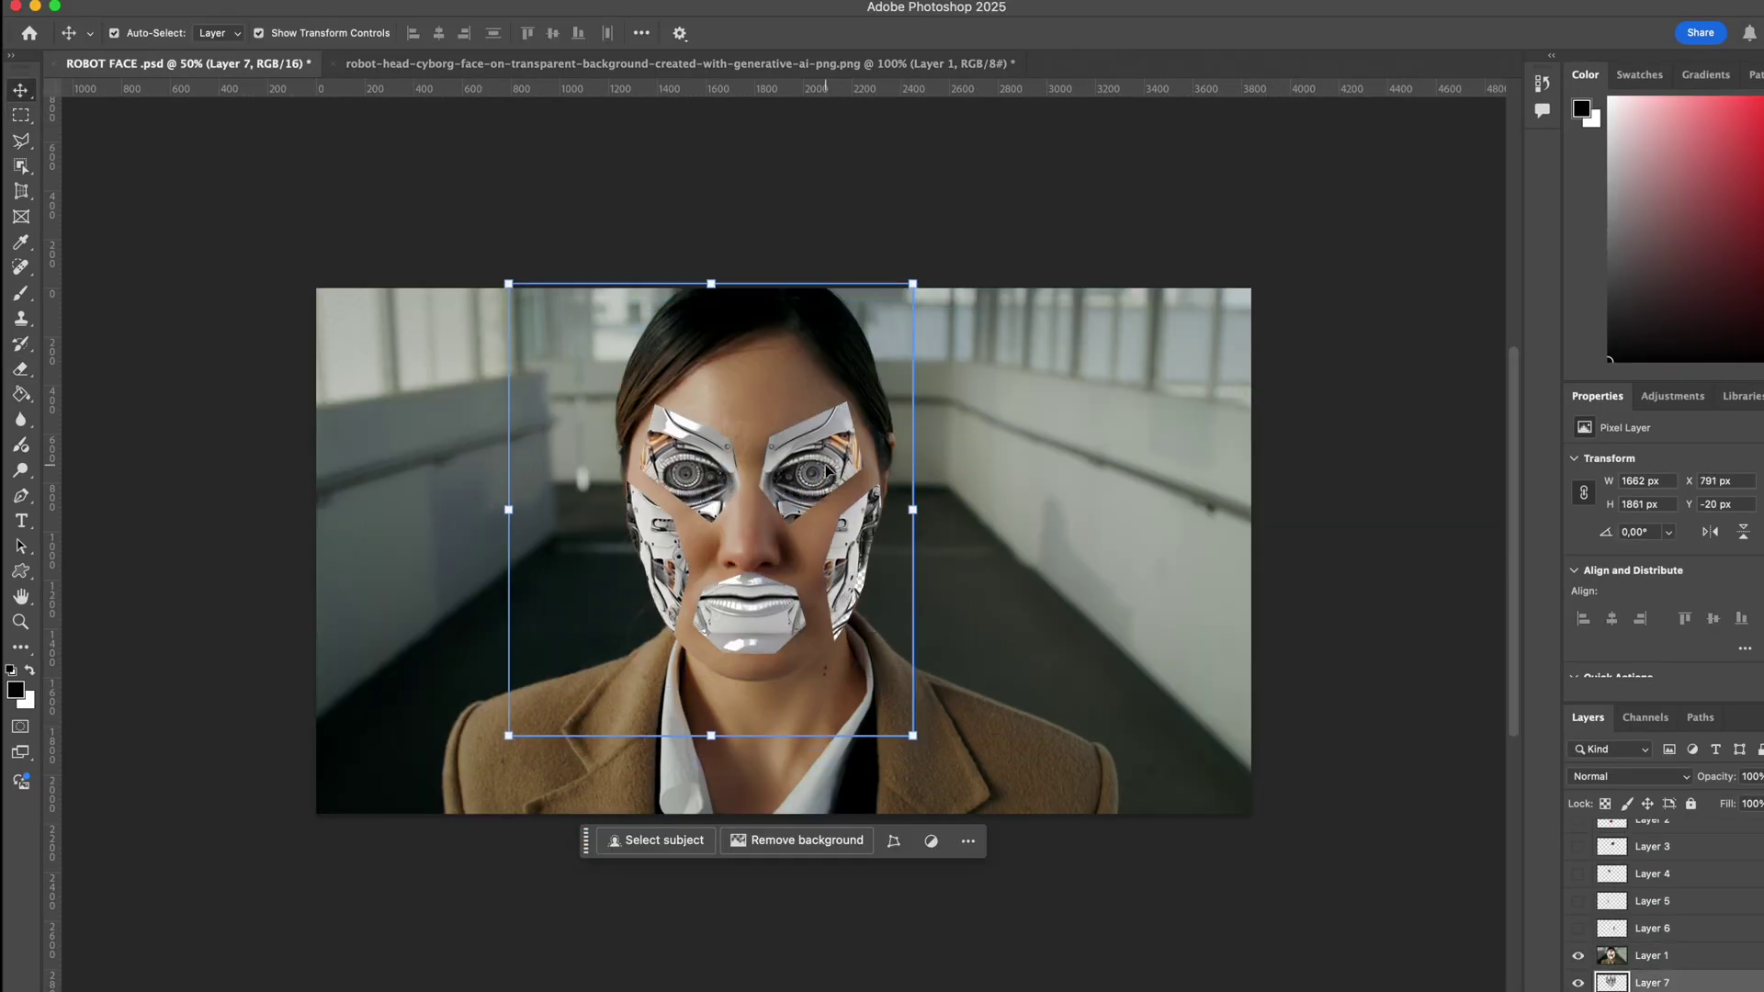
left_click_drag(711, 740, 716, 754)
key("Return")
Darken the robot face with Levels inputs of 37, 0.20 and 244, and fine-tune its size.
key("ctrl+l")
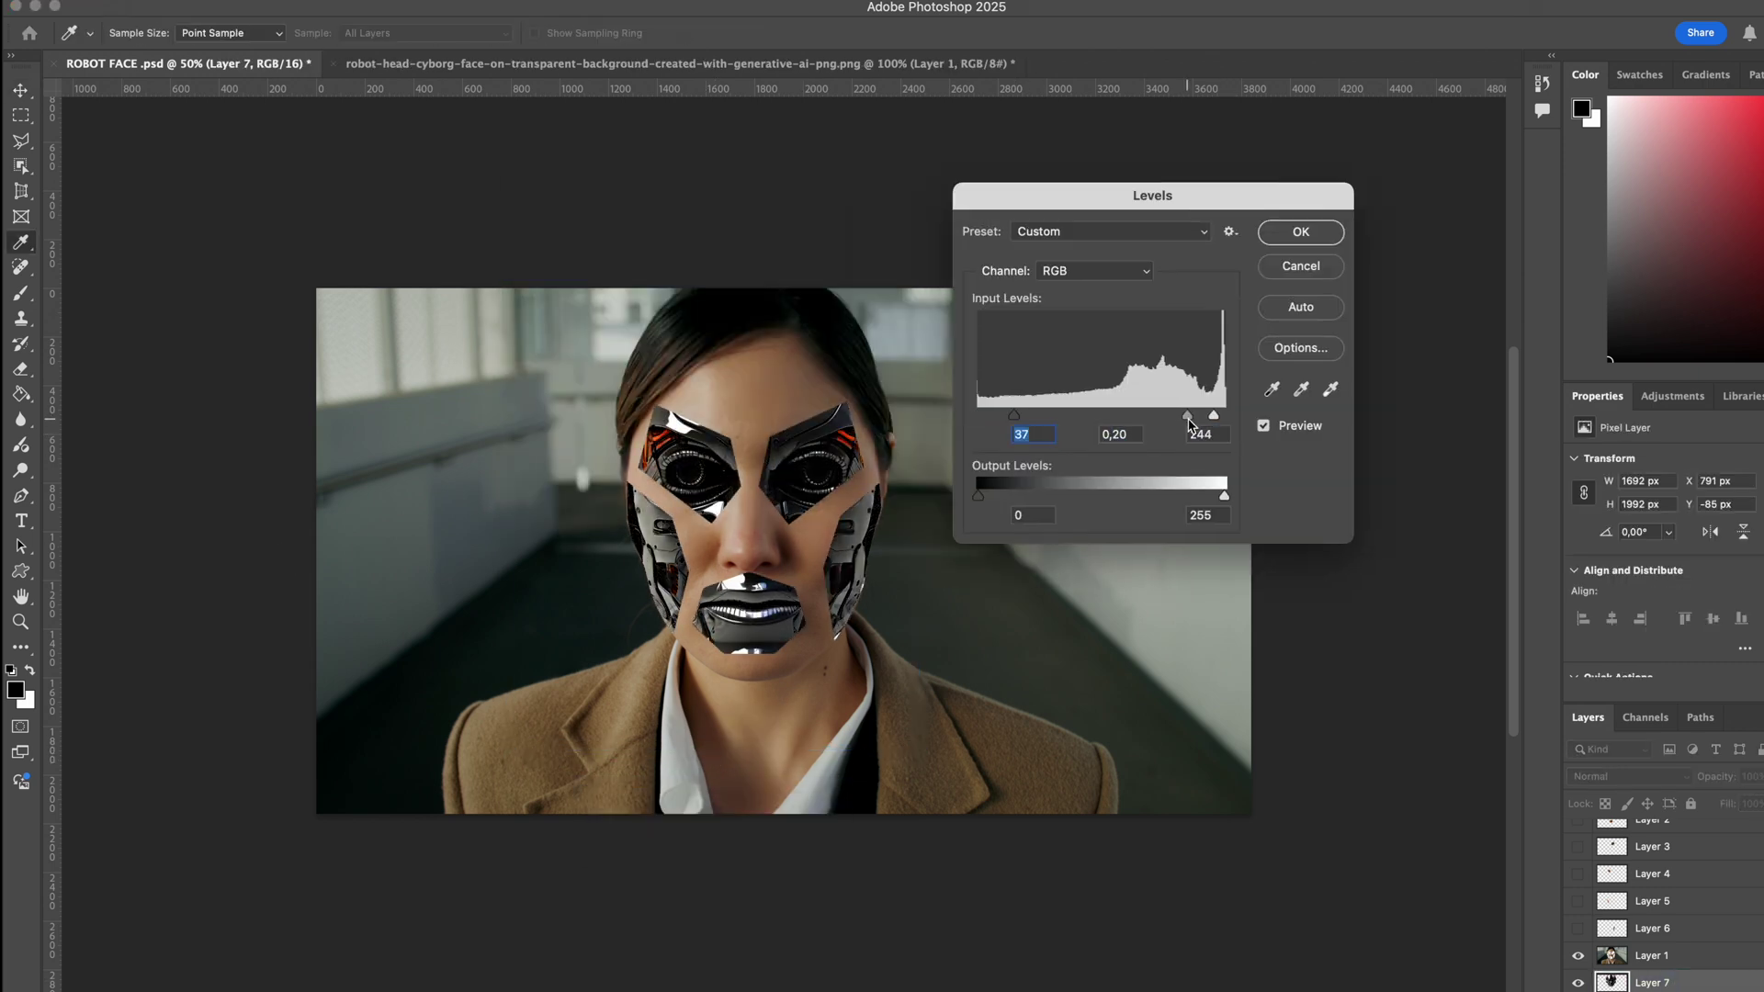
left_click(1313, 237)
key("ctrl+t")
left_click_drag(922, 756, 921, 755)
key("Return")
Soften the edges of the mouth, eye and cheek pieces on their layers with the Blur tool at 100% strength.
left_click(1652, 982, "super")
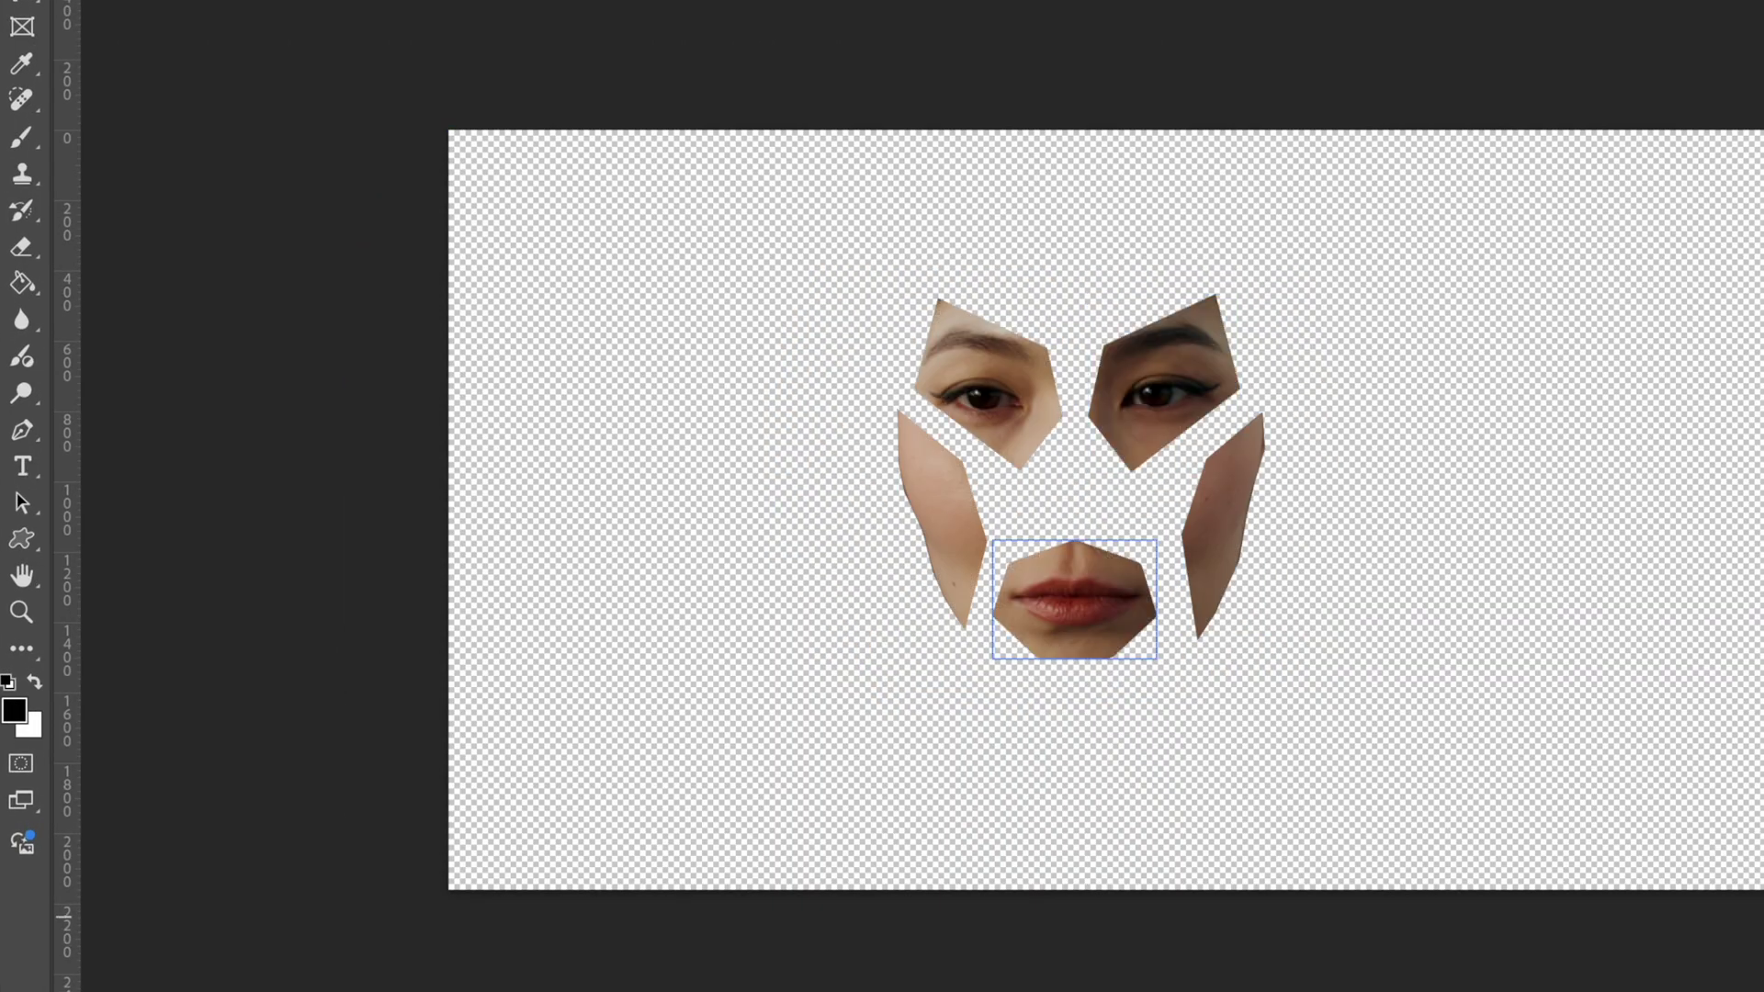
key("r")
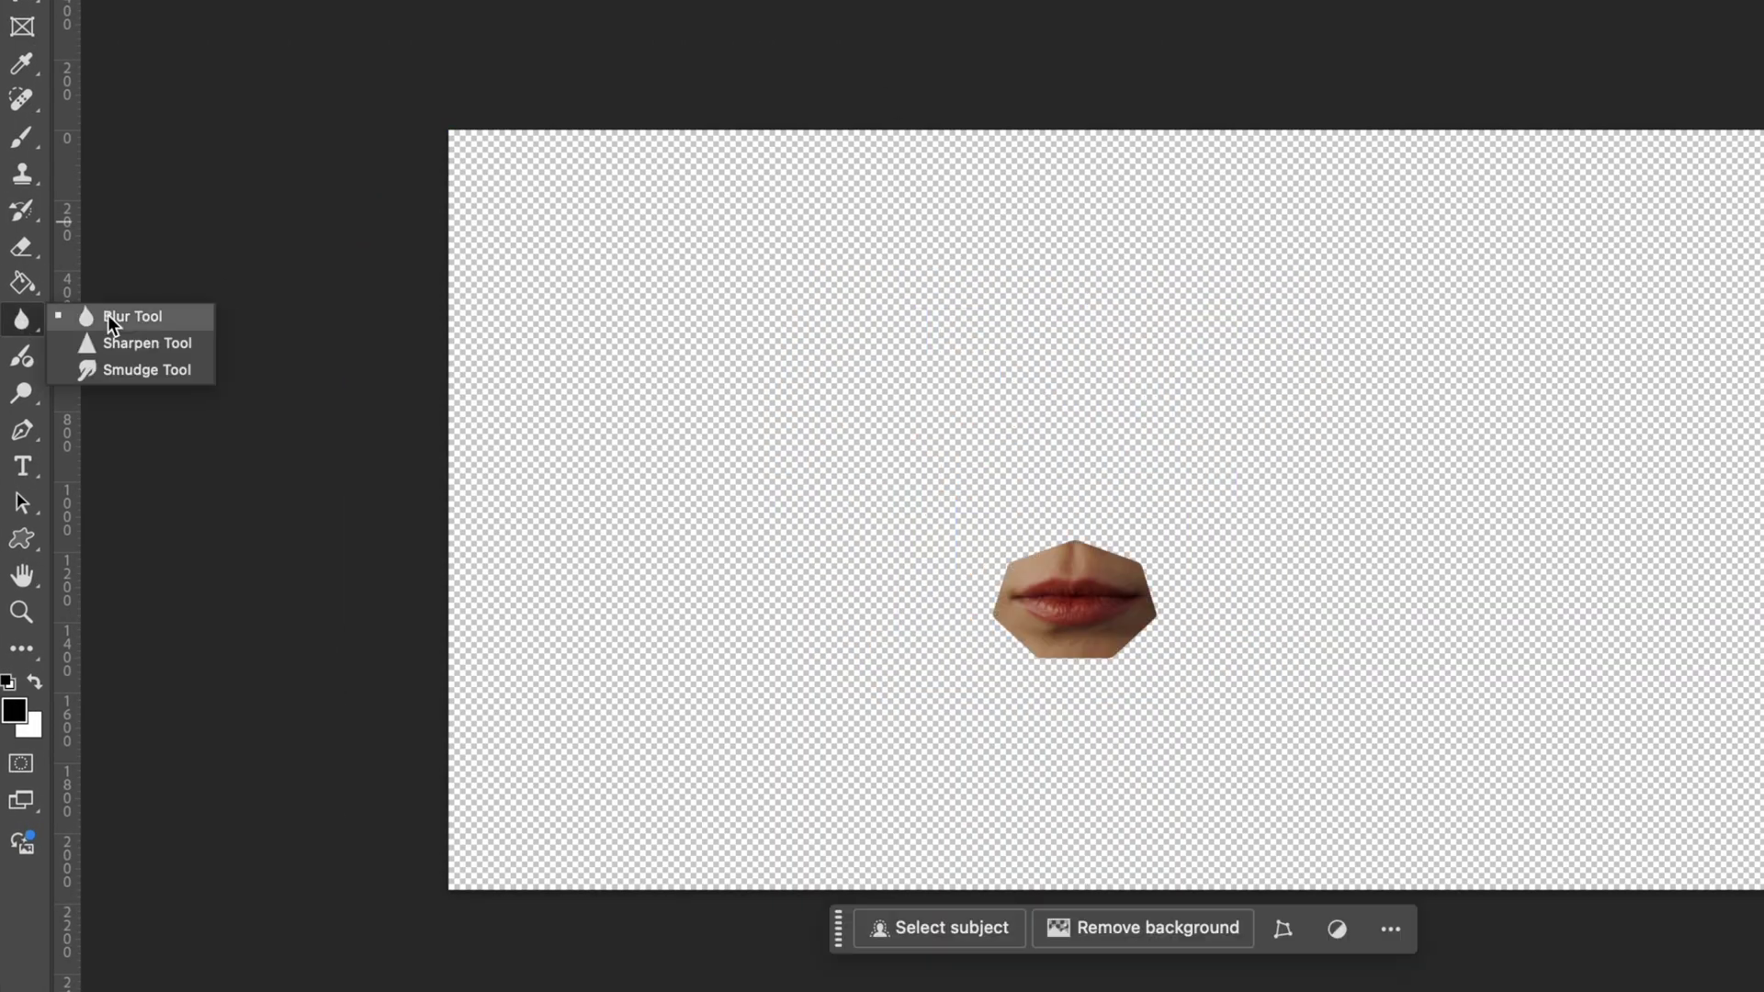
mouse_move(1126, 663)
left_mouse_down()
mouse_move(1142, 564)
mouse_move(1016, 563)
left_mouse_up()
left_click(1578, 861)
left_click(1652, 860)
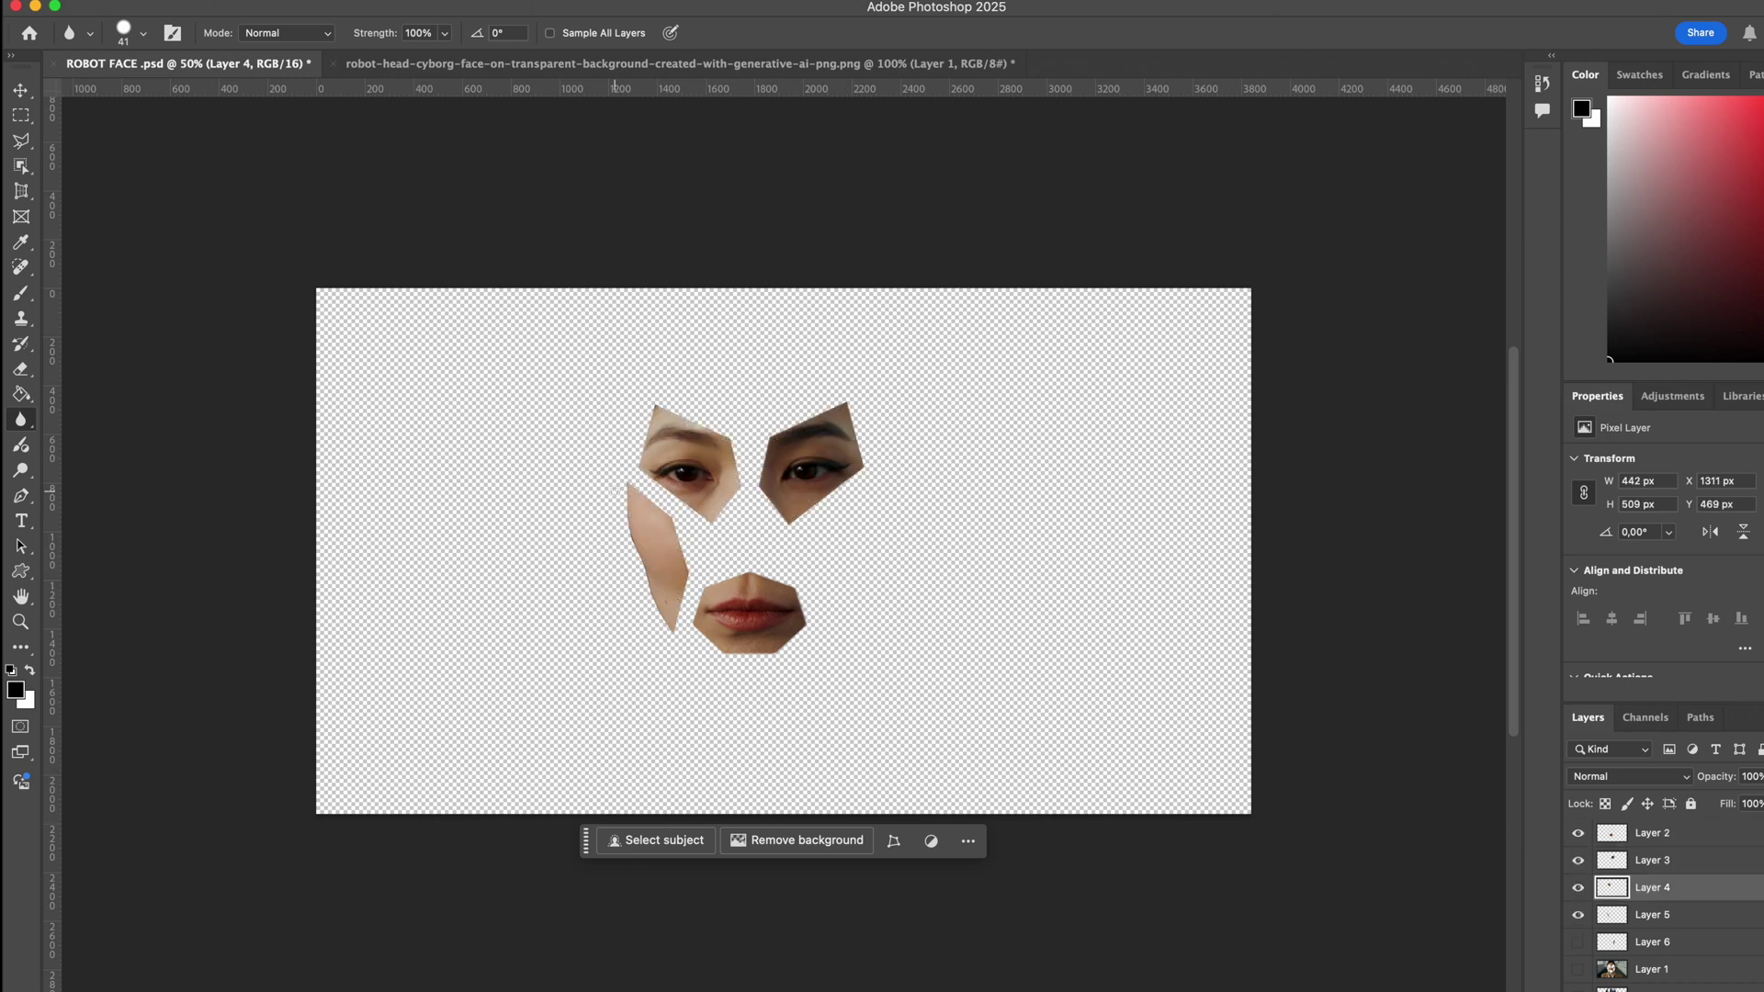
key("alt+[")
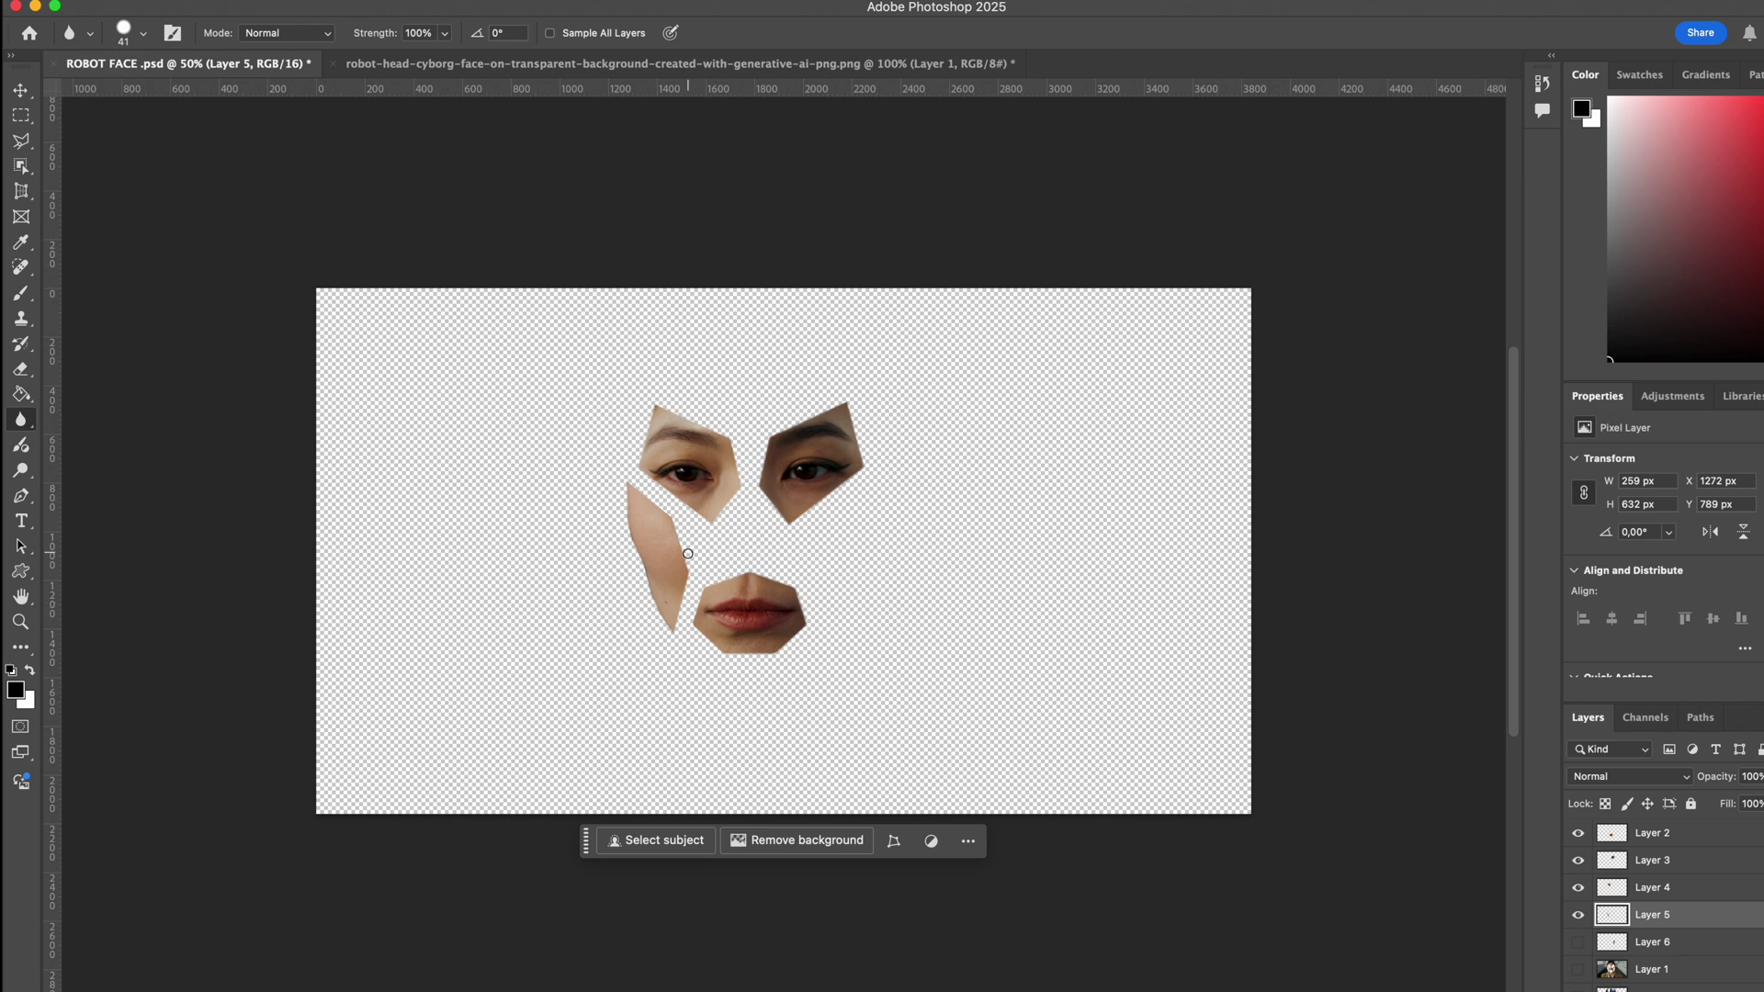
left_click(1577, 942)
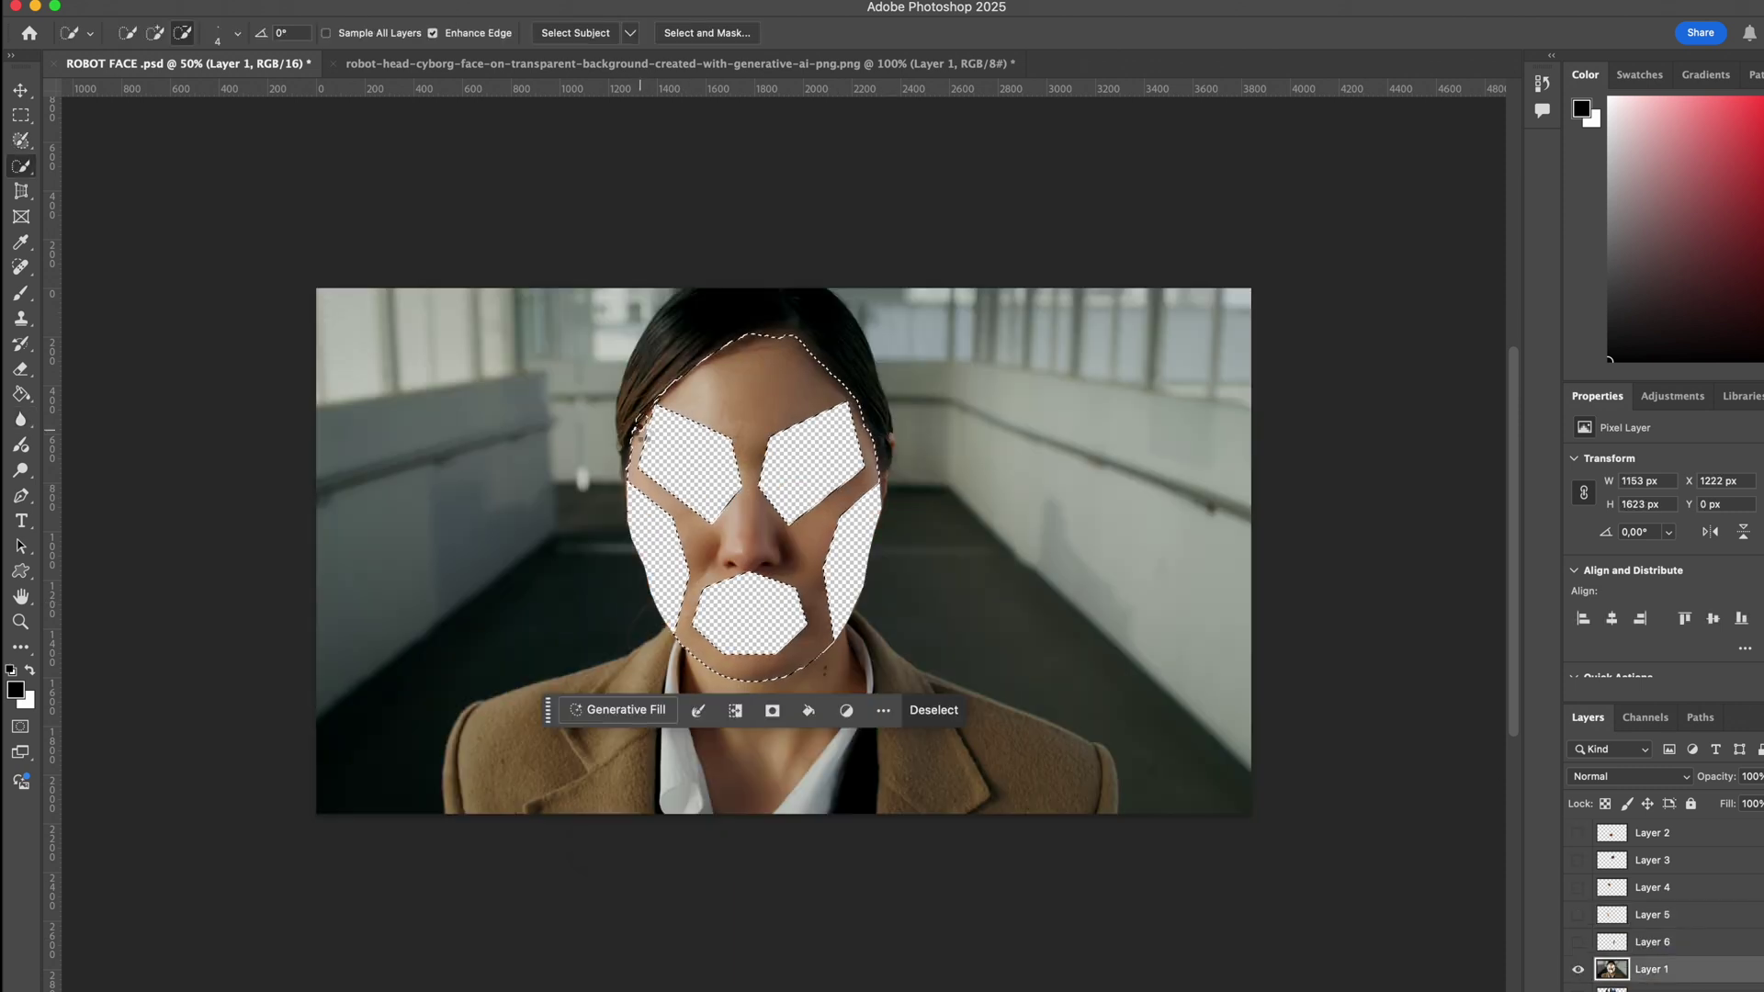
Export the isolated mouth layer as mouth.png into the ROBOT PARTS folder.
key("ctrl+plus")
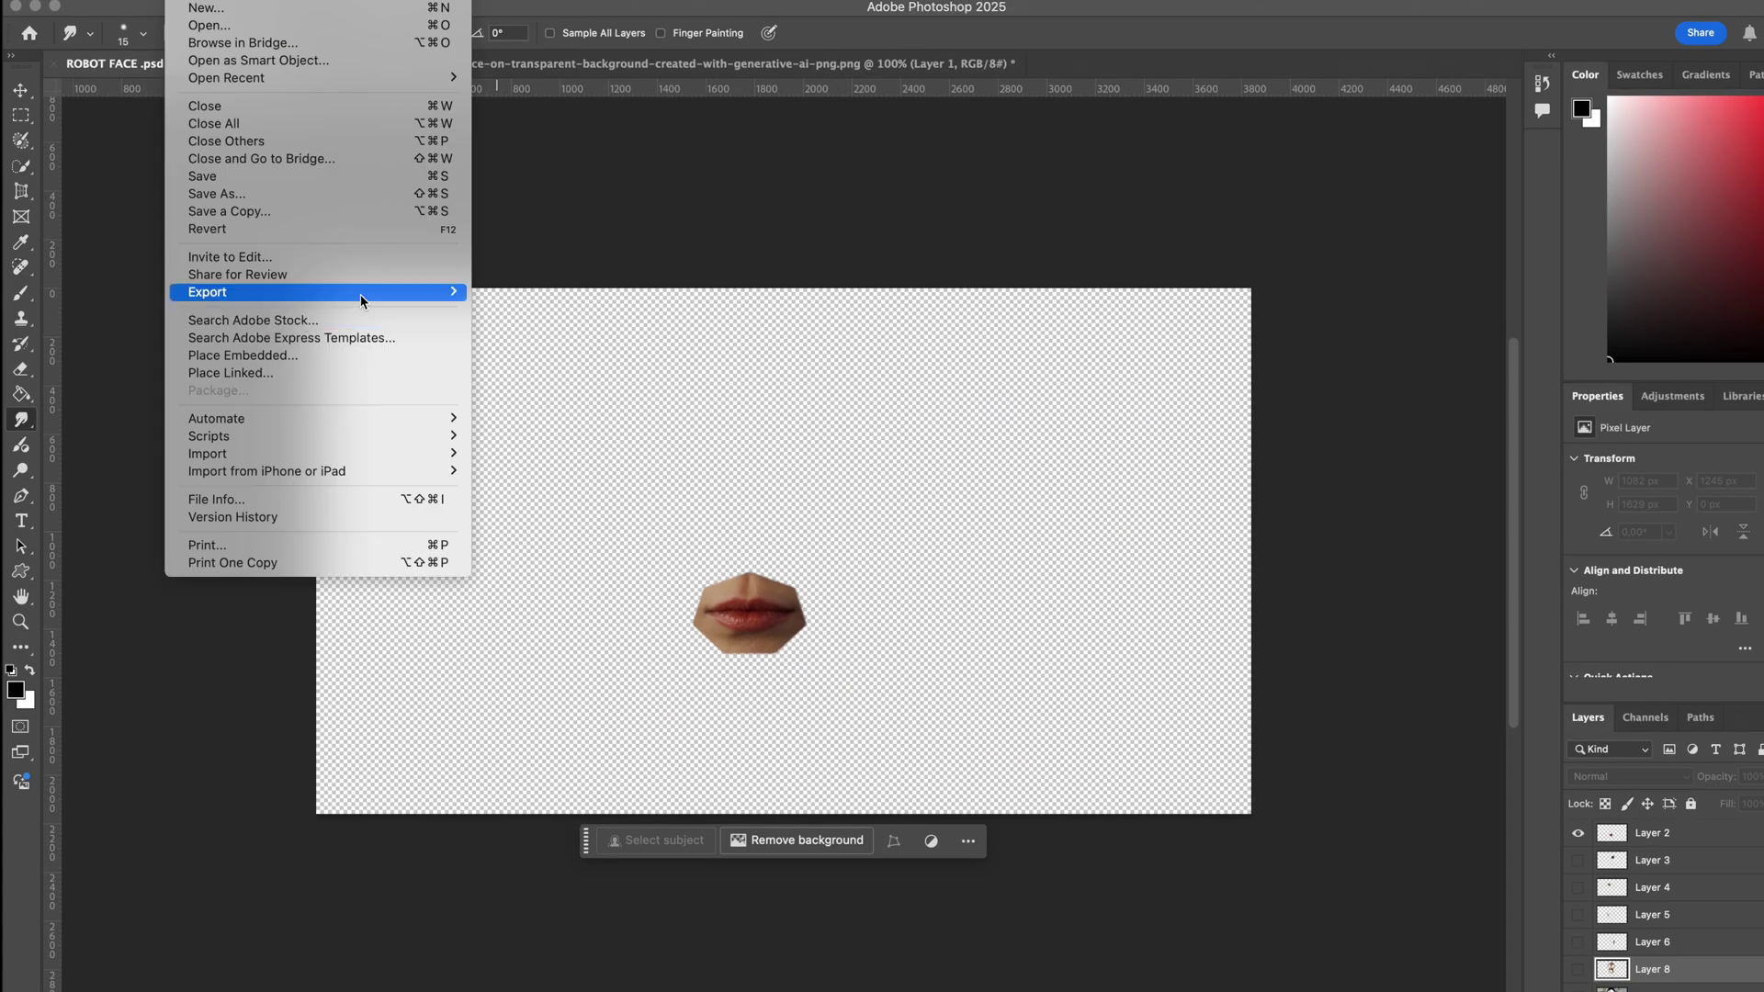
mouse_move(362, 292)
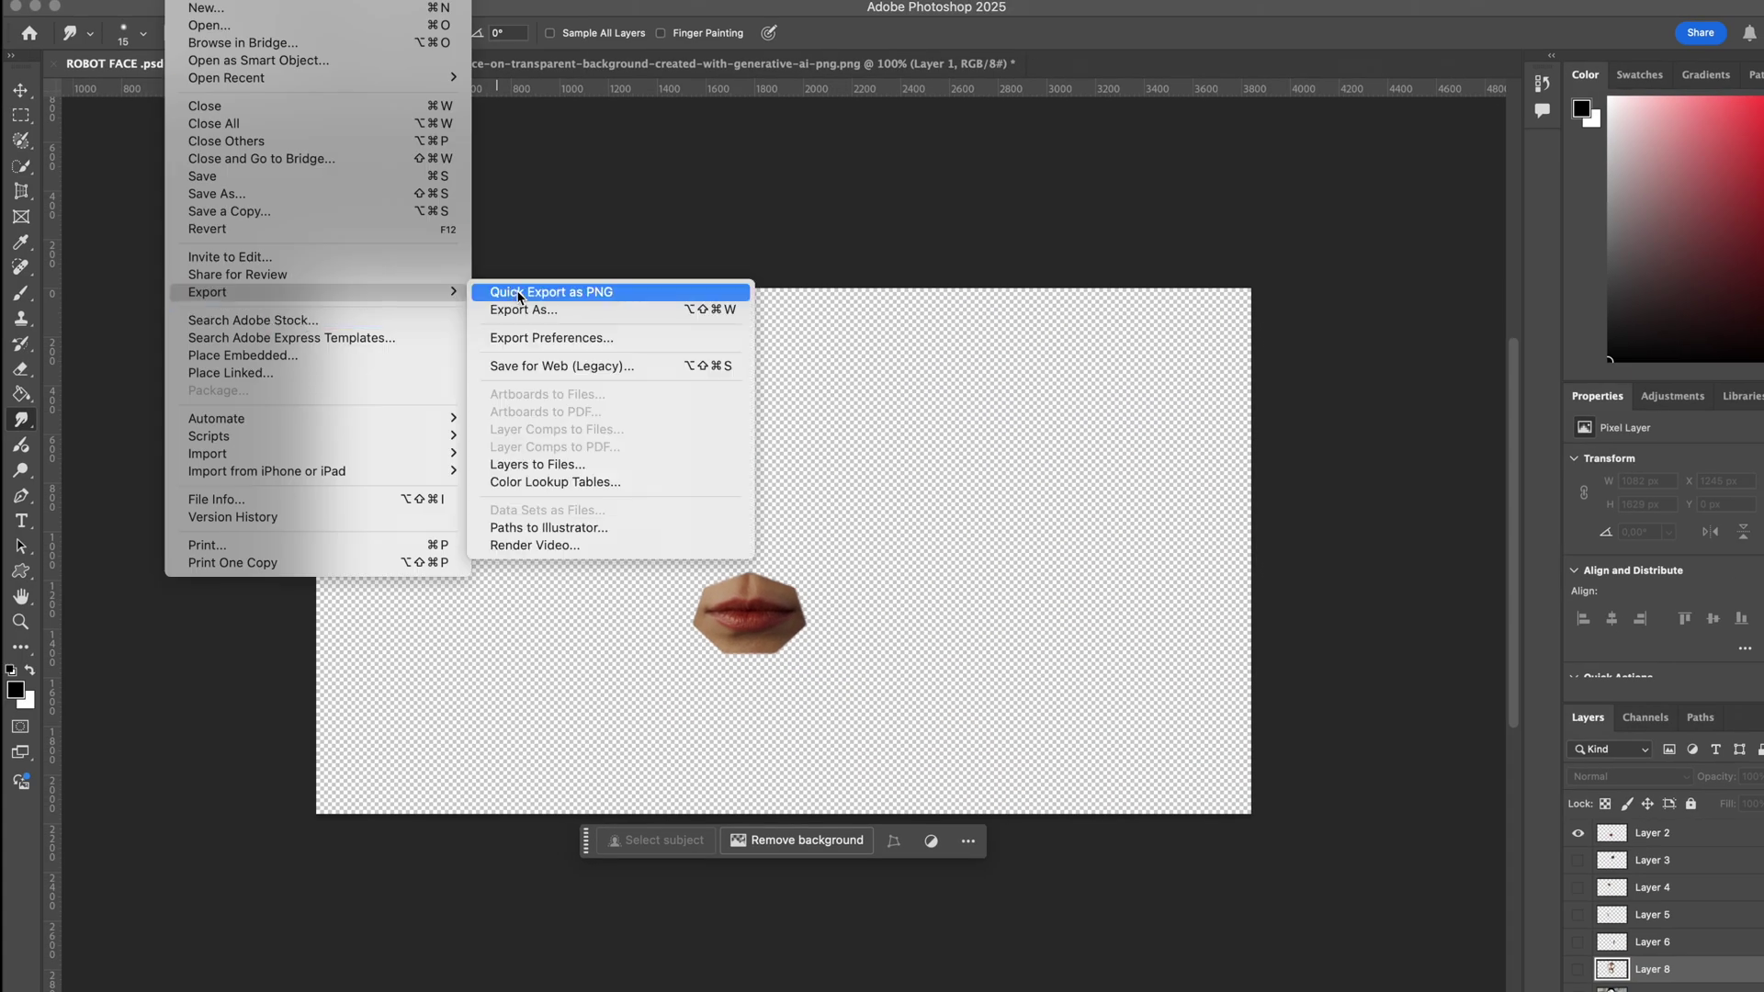
left_click(520, 292)
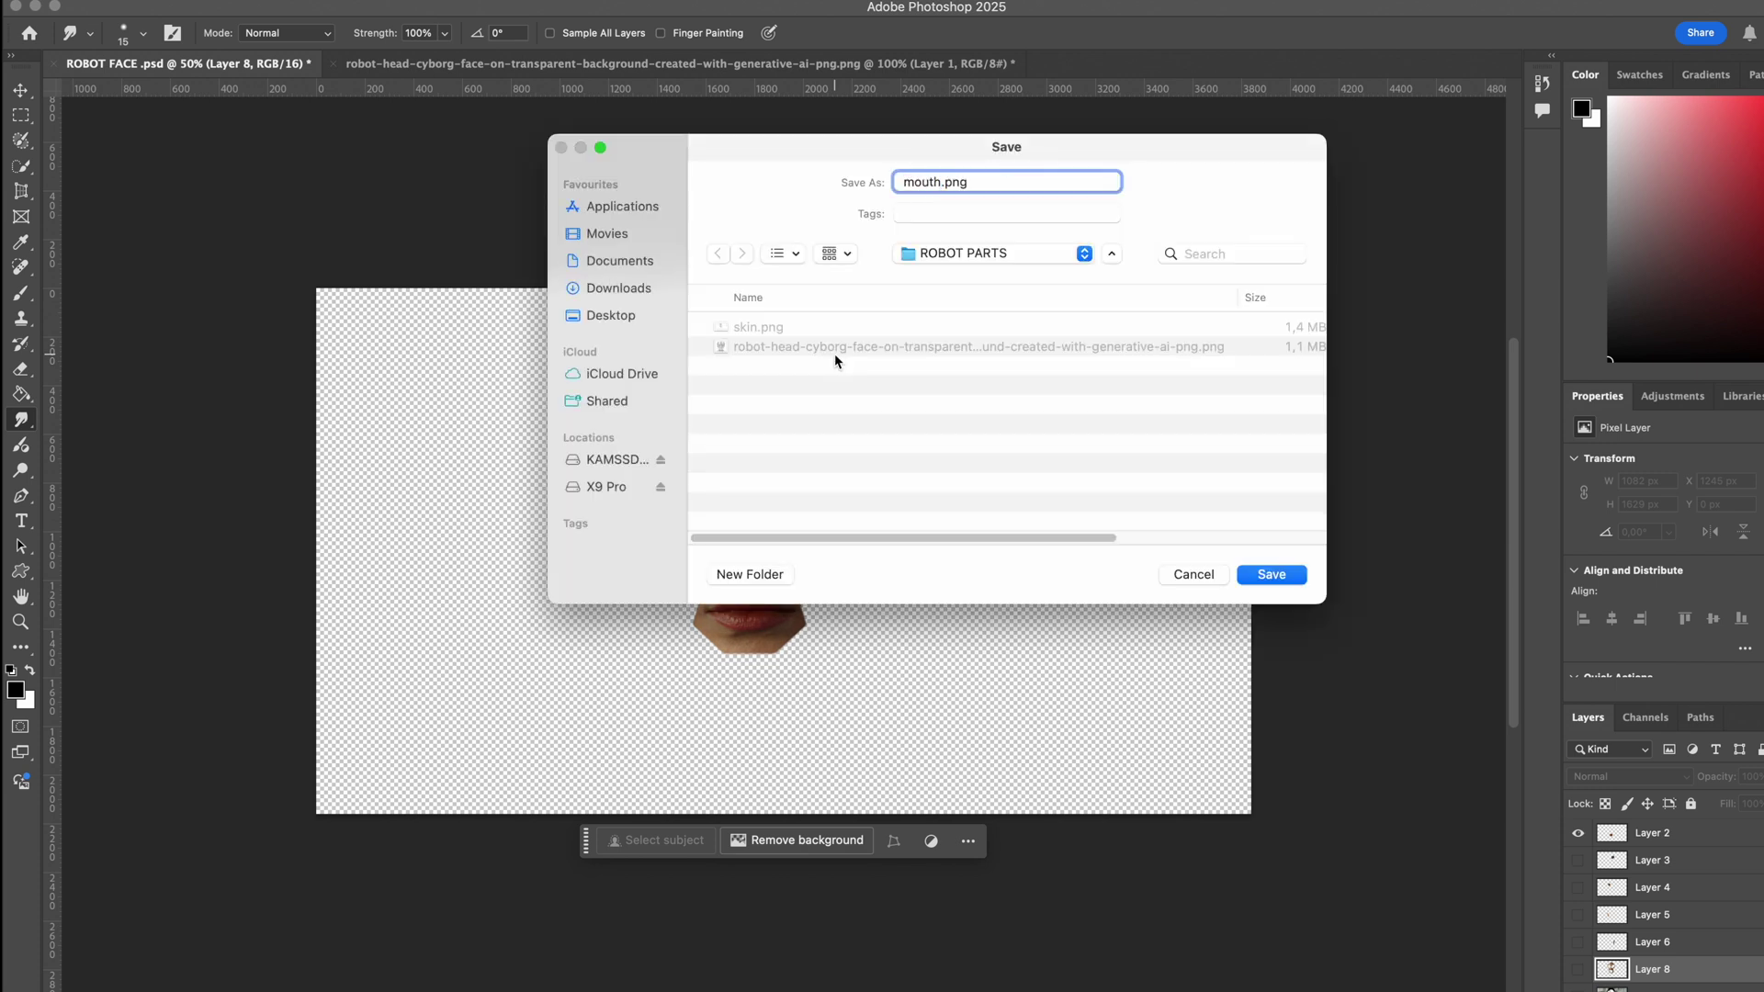
key("Return")
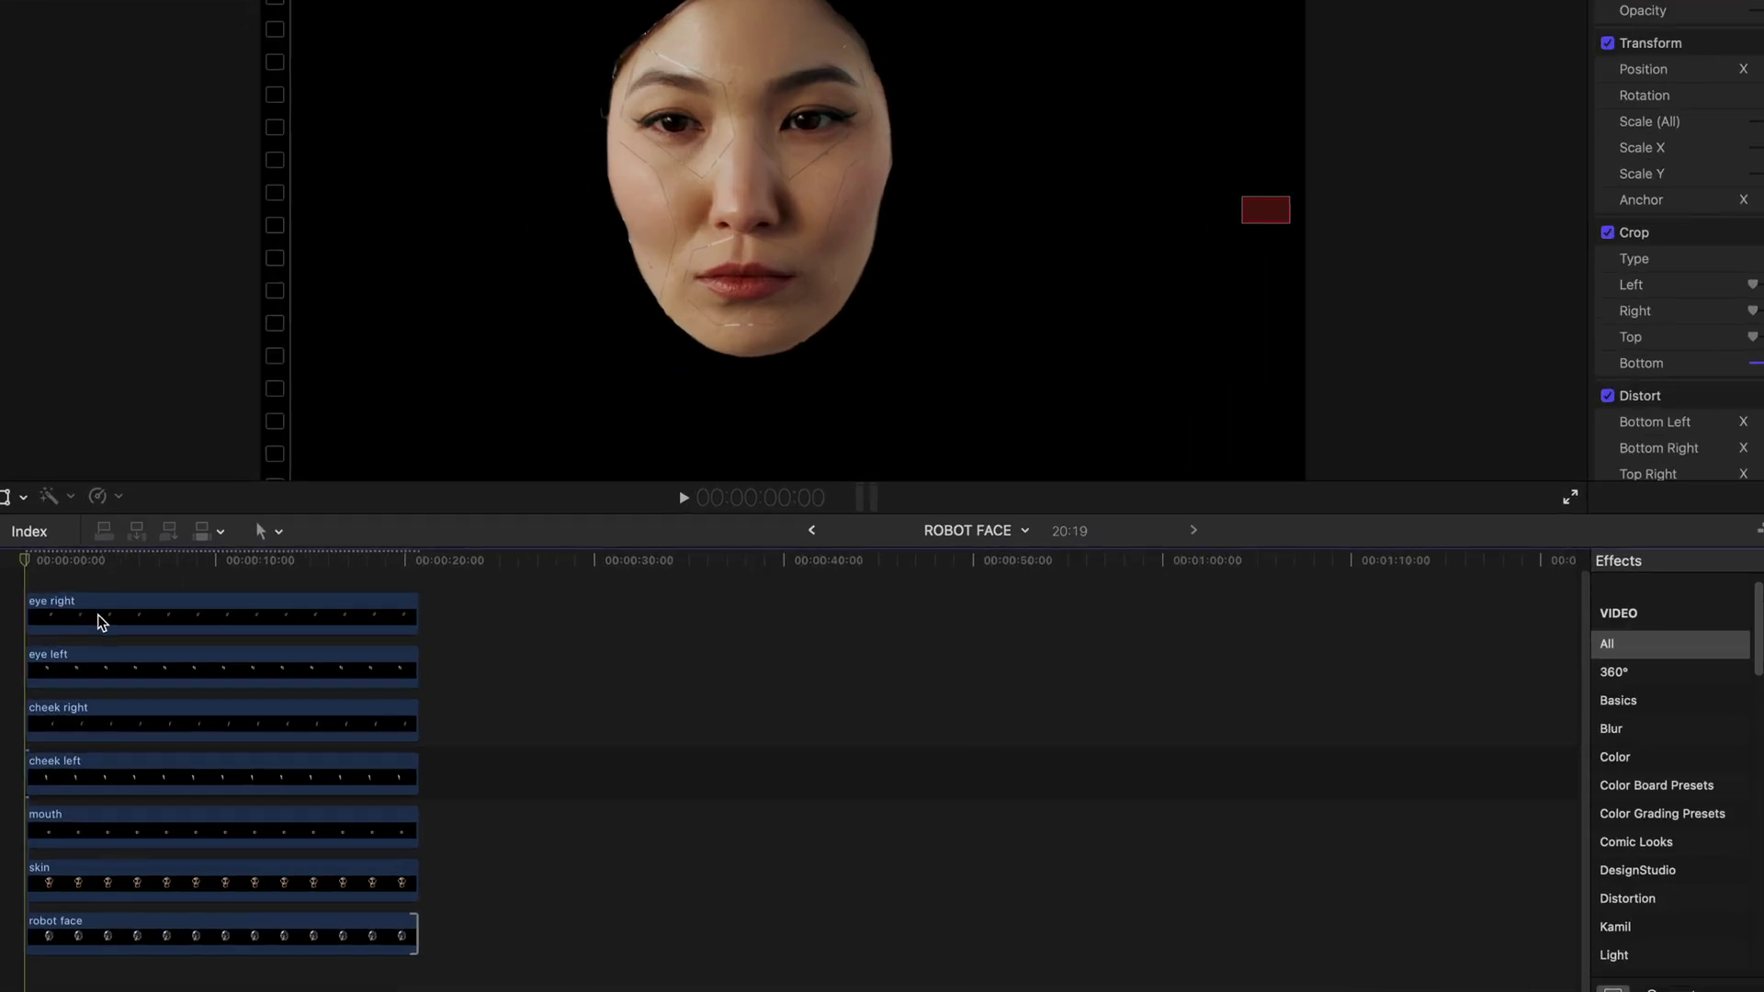
Trim the eye right, eye left and mouth clips in the ROBOT FACE timeline to end at about 2:11.
left_click_drag(118, 582, 138, 858)
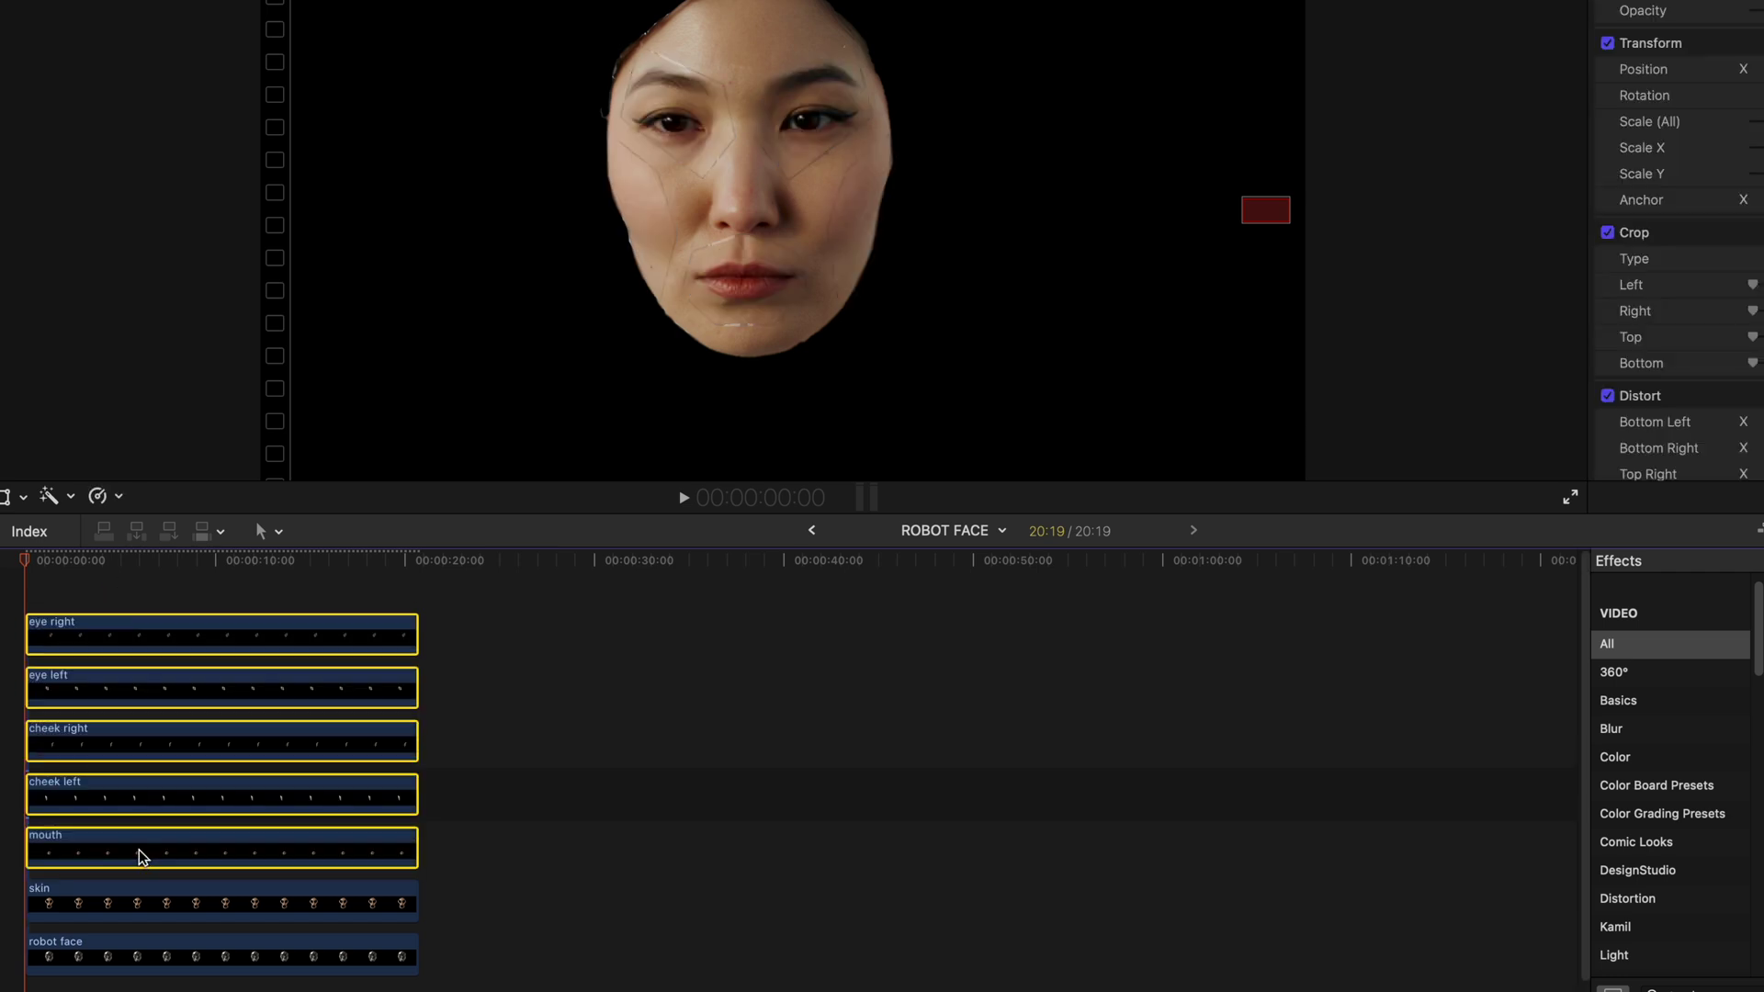
left_click(47, 566)
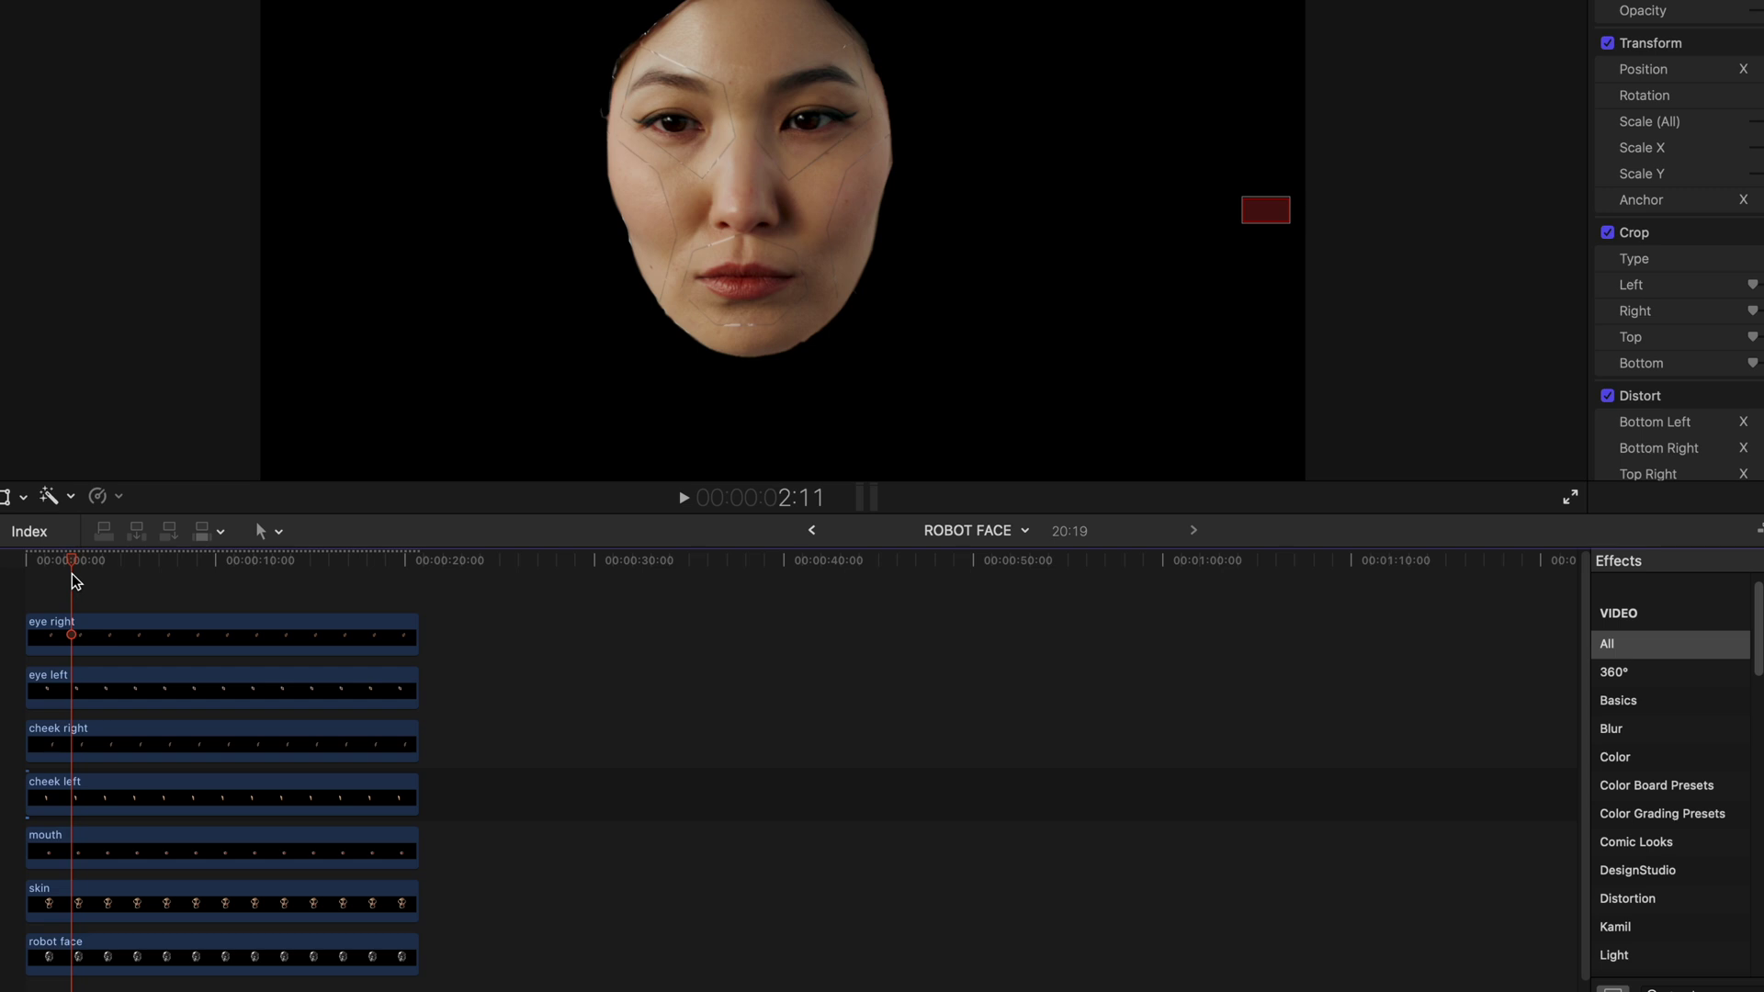
left_click_drag(411, 646, 74, 647)
left_click_drag(415, 691, 78, 710)
left_click_drag(416, 850, 71, 856)
key("Home")
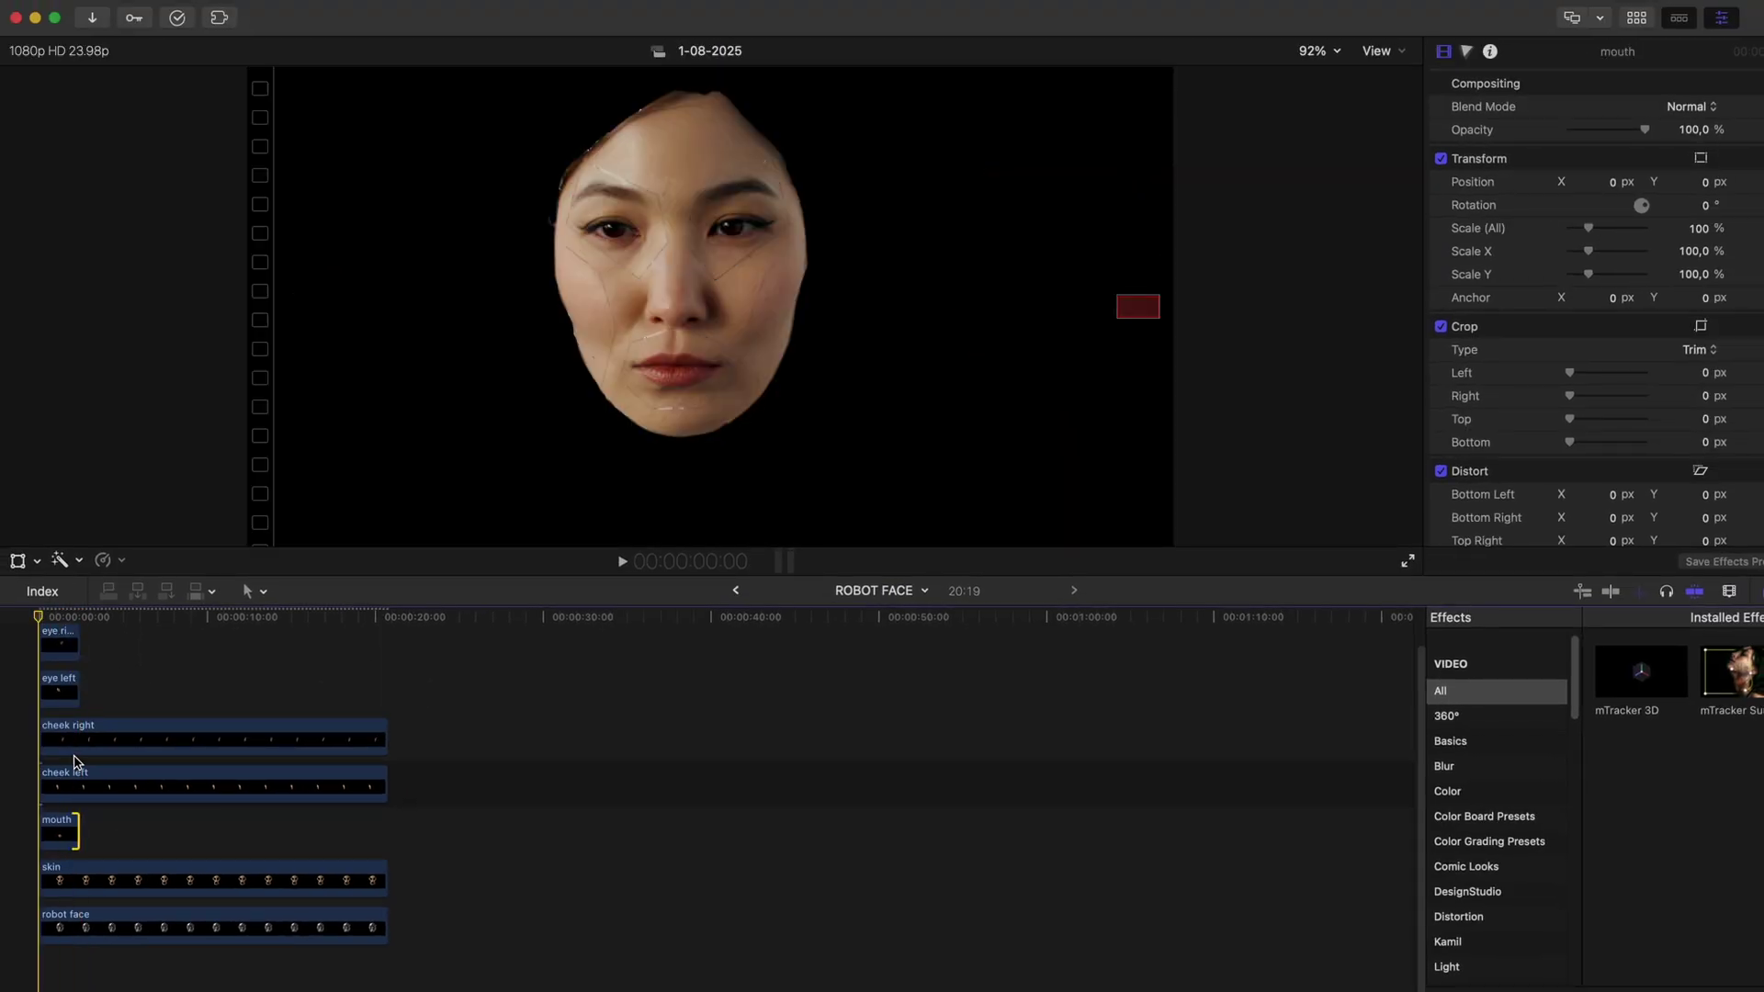
Animate the cheeks apart by about 1:00, with cheek right at Position X 37.4 px and cheek left shifted outward on negative X.
left_click(62, 749)
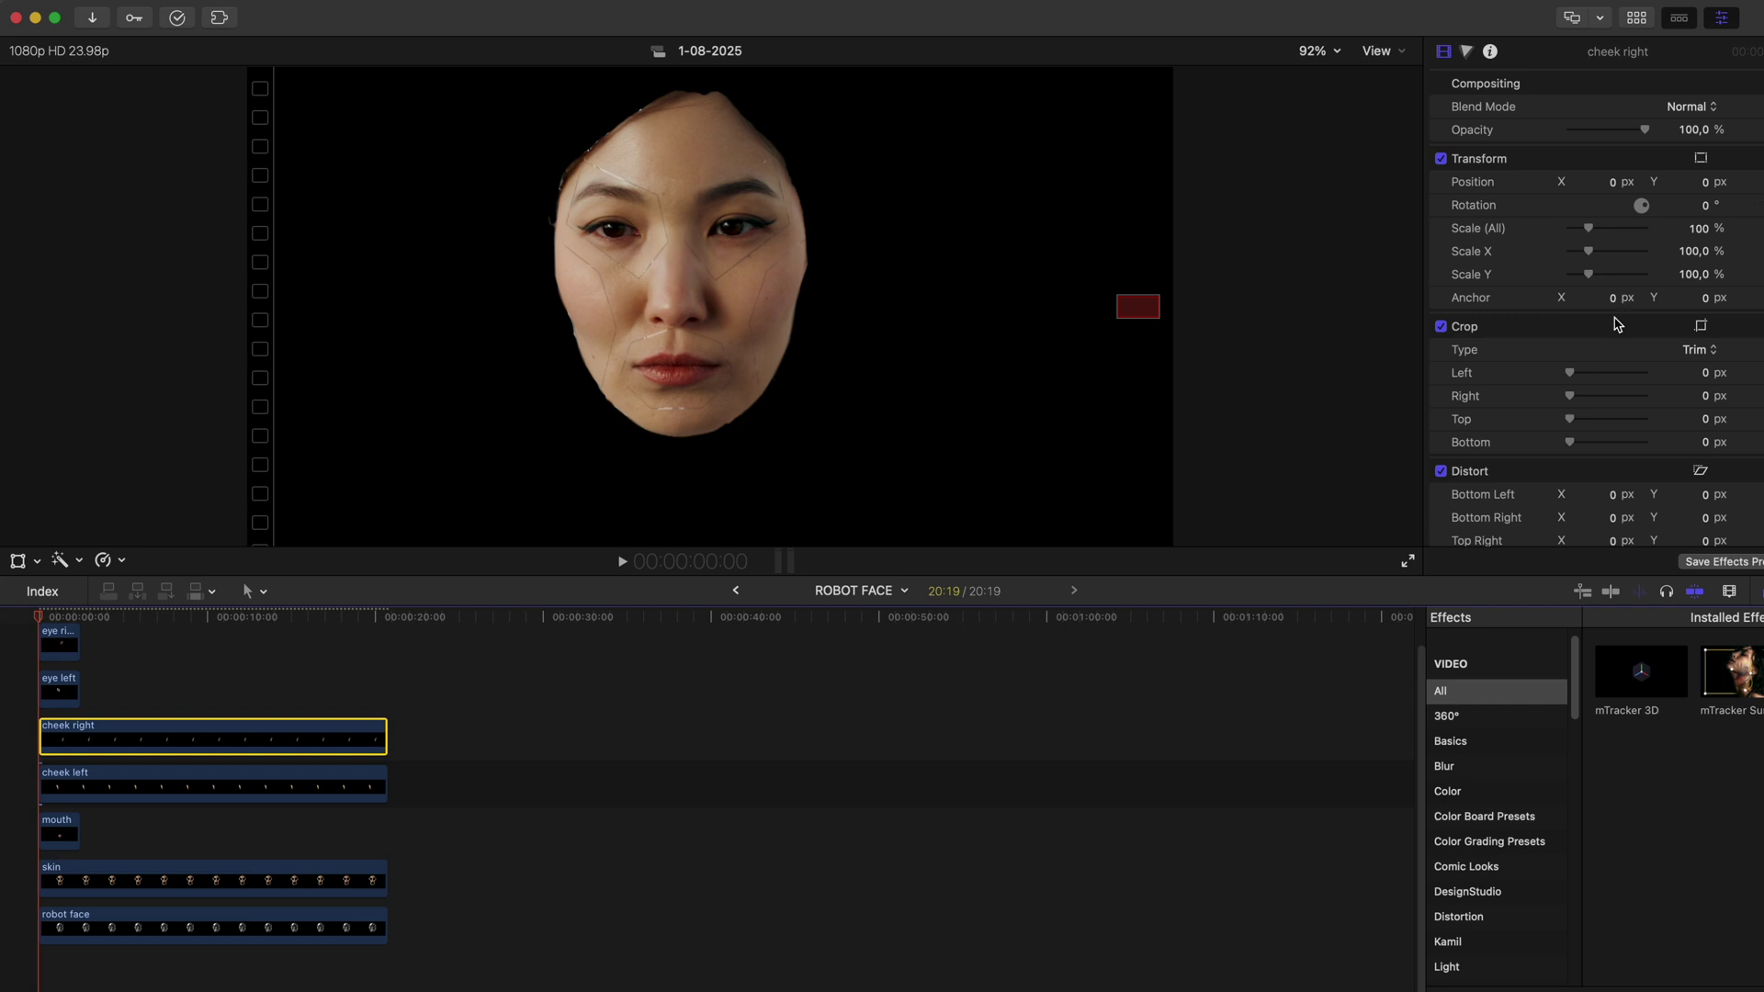
left_click(54, 617)
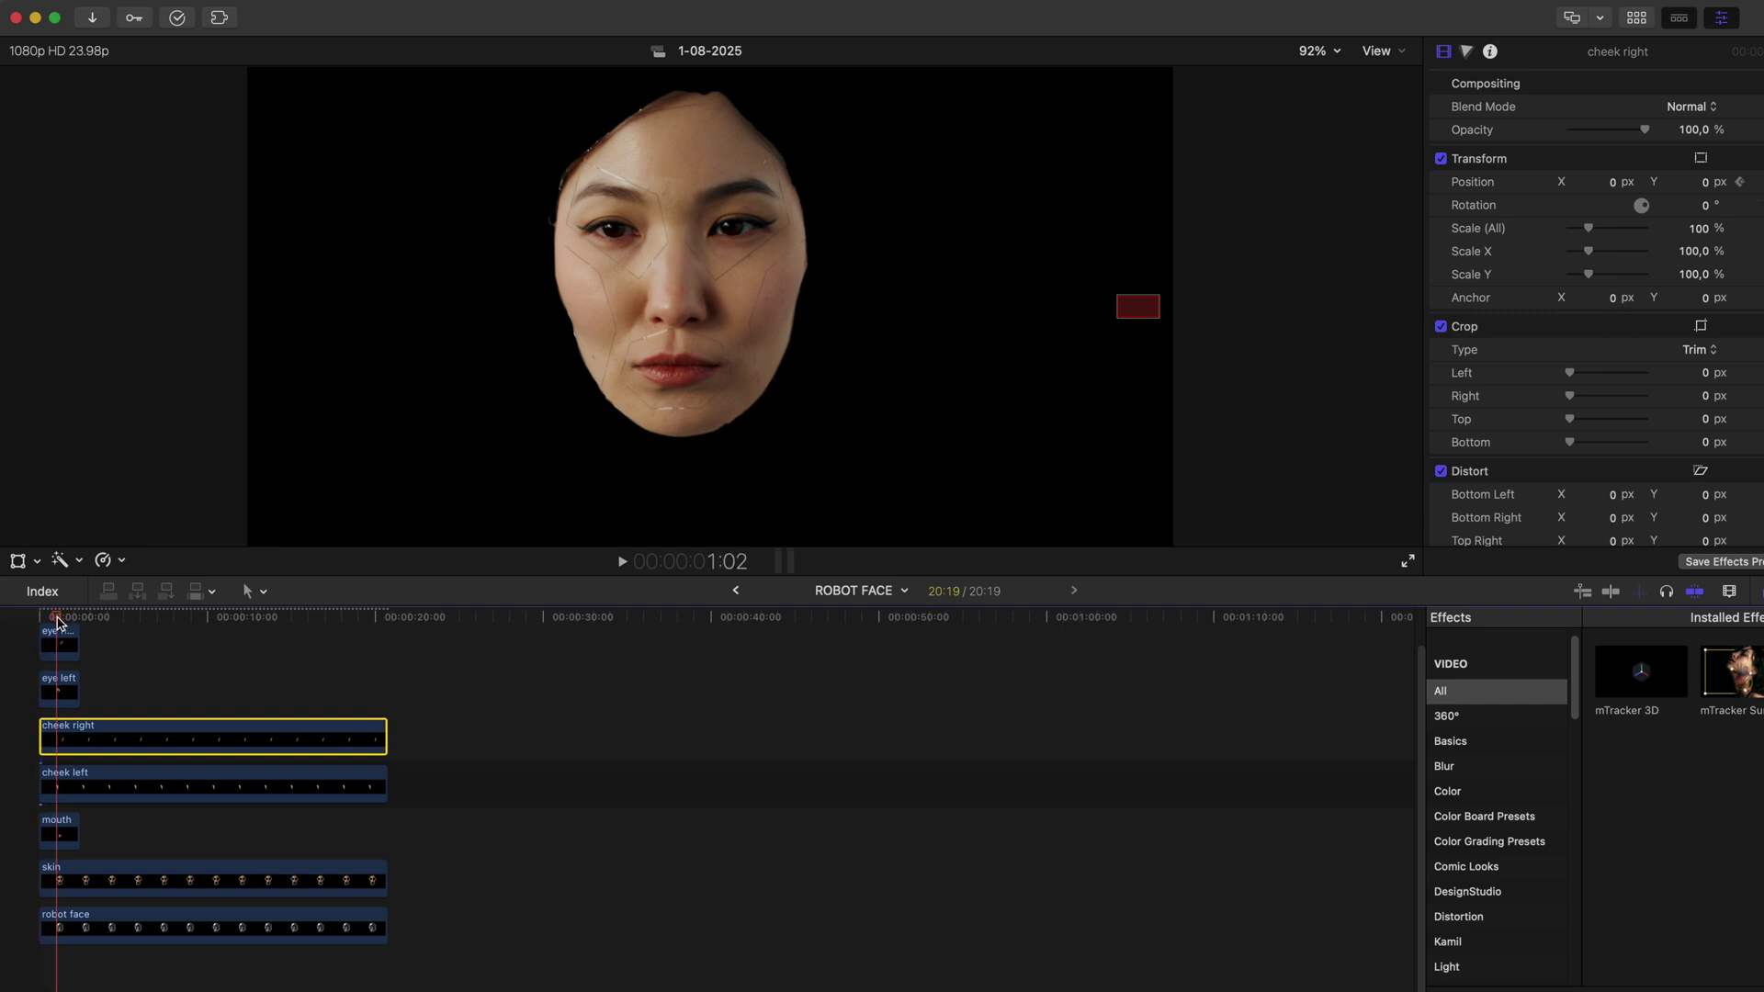
left_click(186, 790)
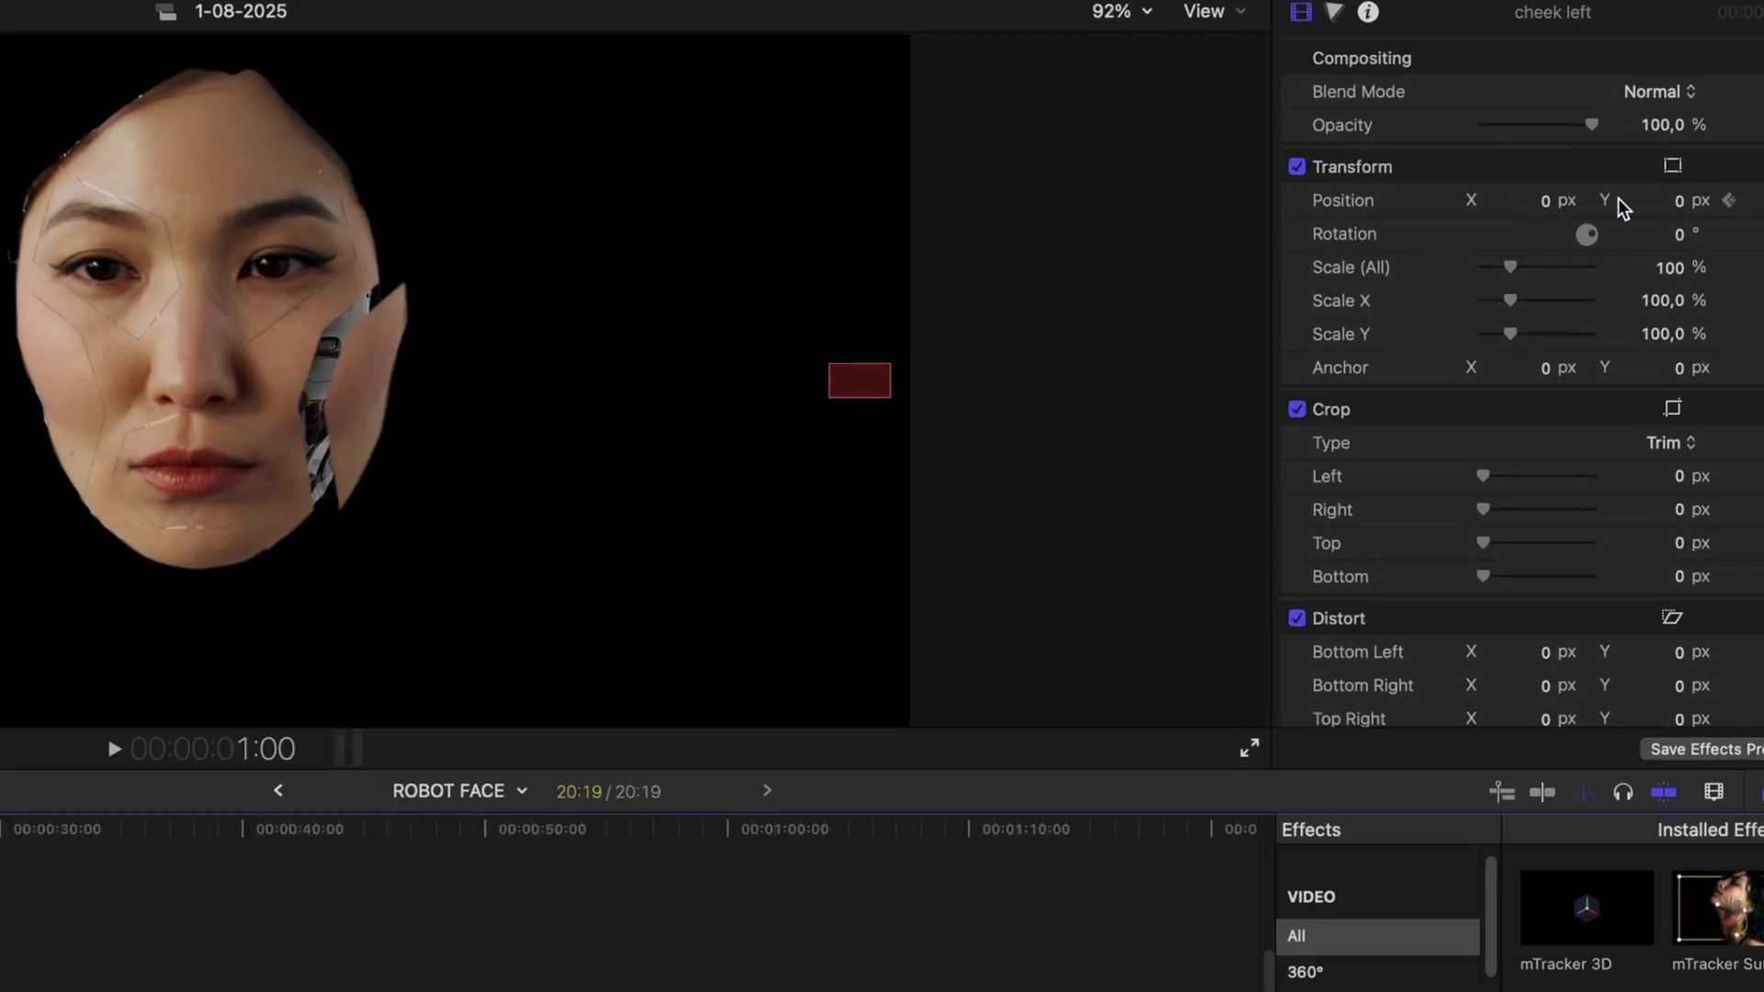
left_click_drag(1546, 200, 1516, 200)
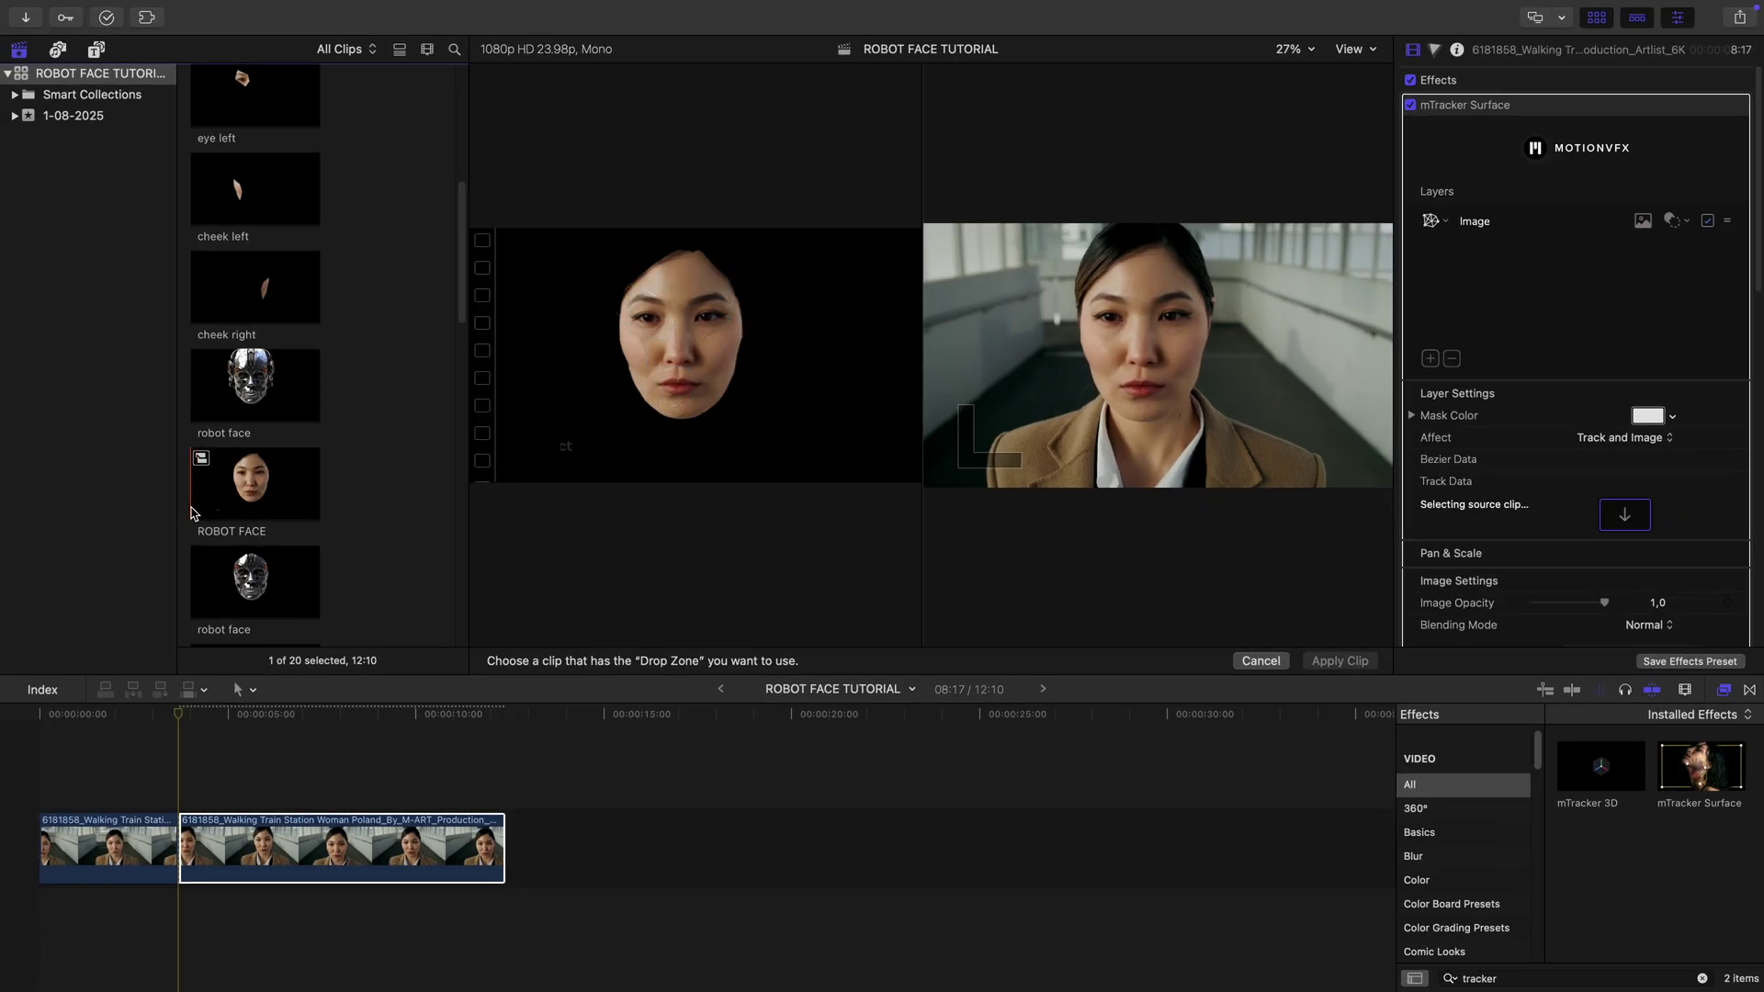
Apply the ROBOT FACE clip to the mTracker Surface drop zone and set Affect to Track.
left_click(1337, 661)
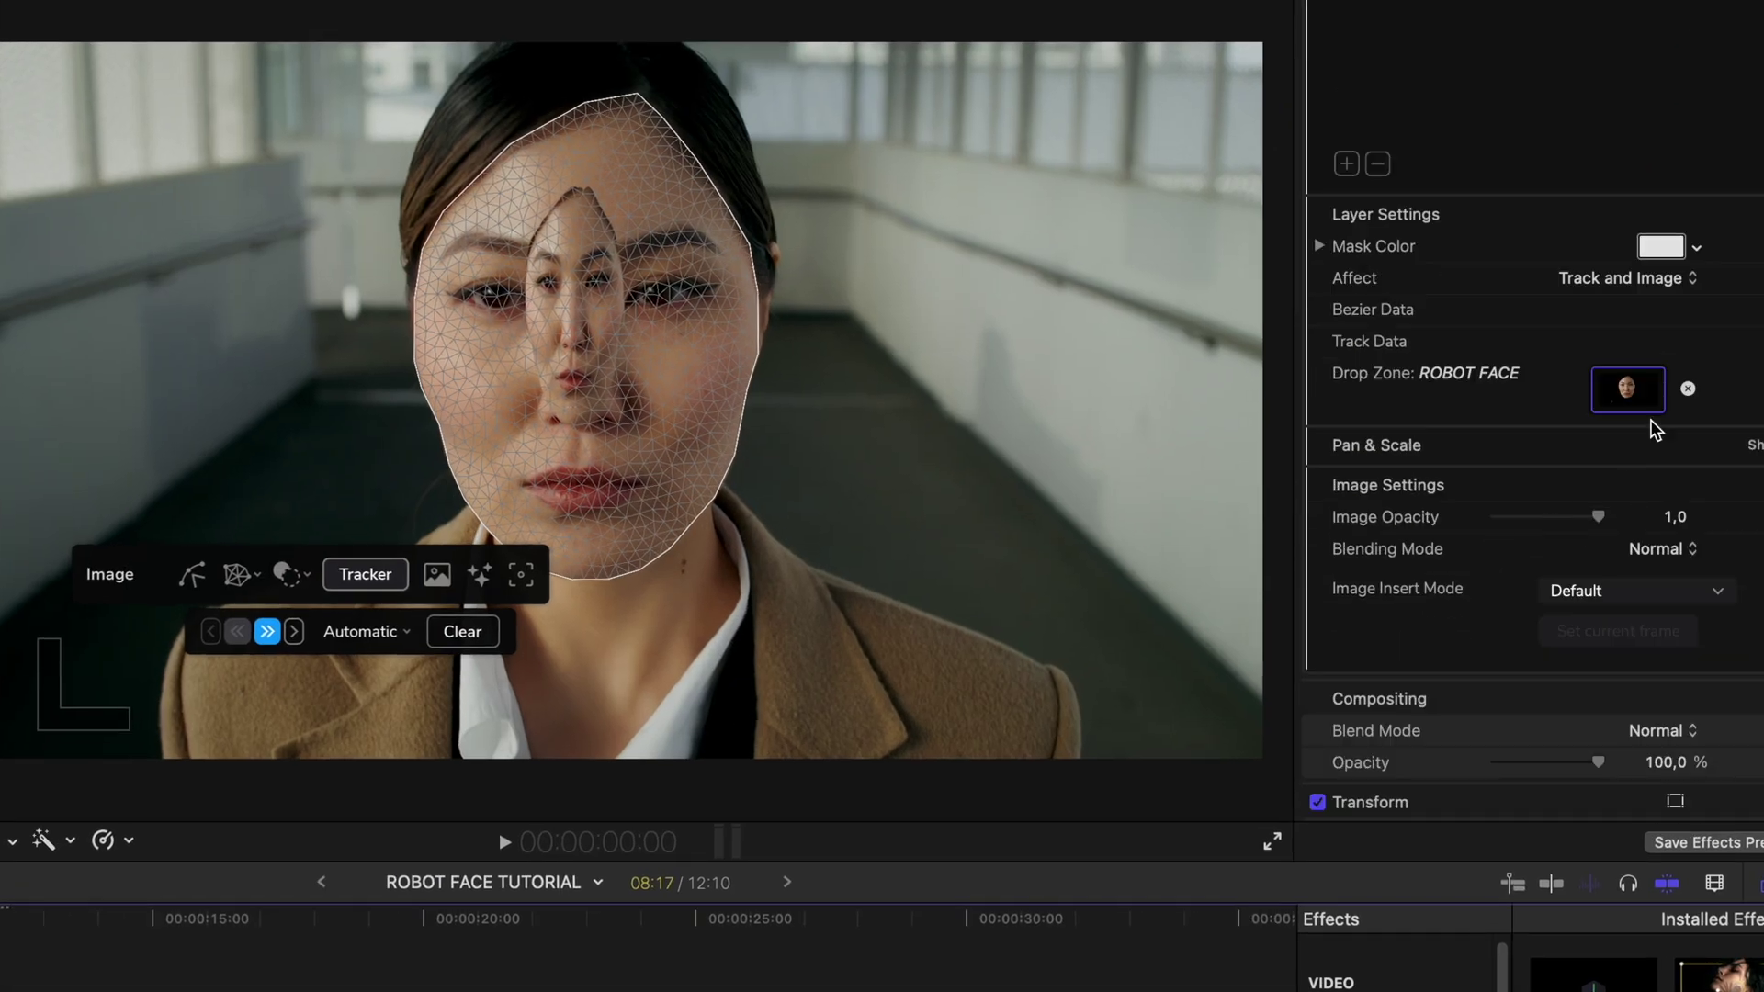
left_click(1654, 278)
left_click(1636, 222)
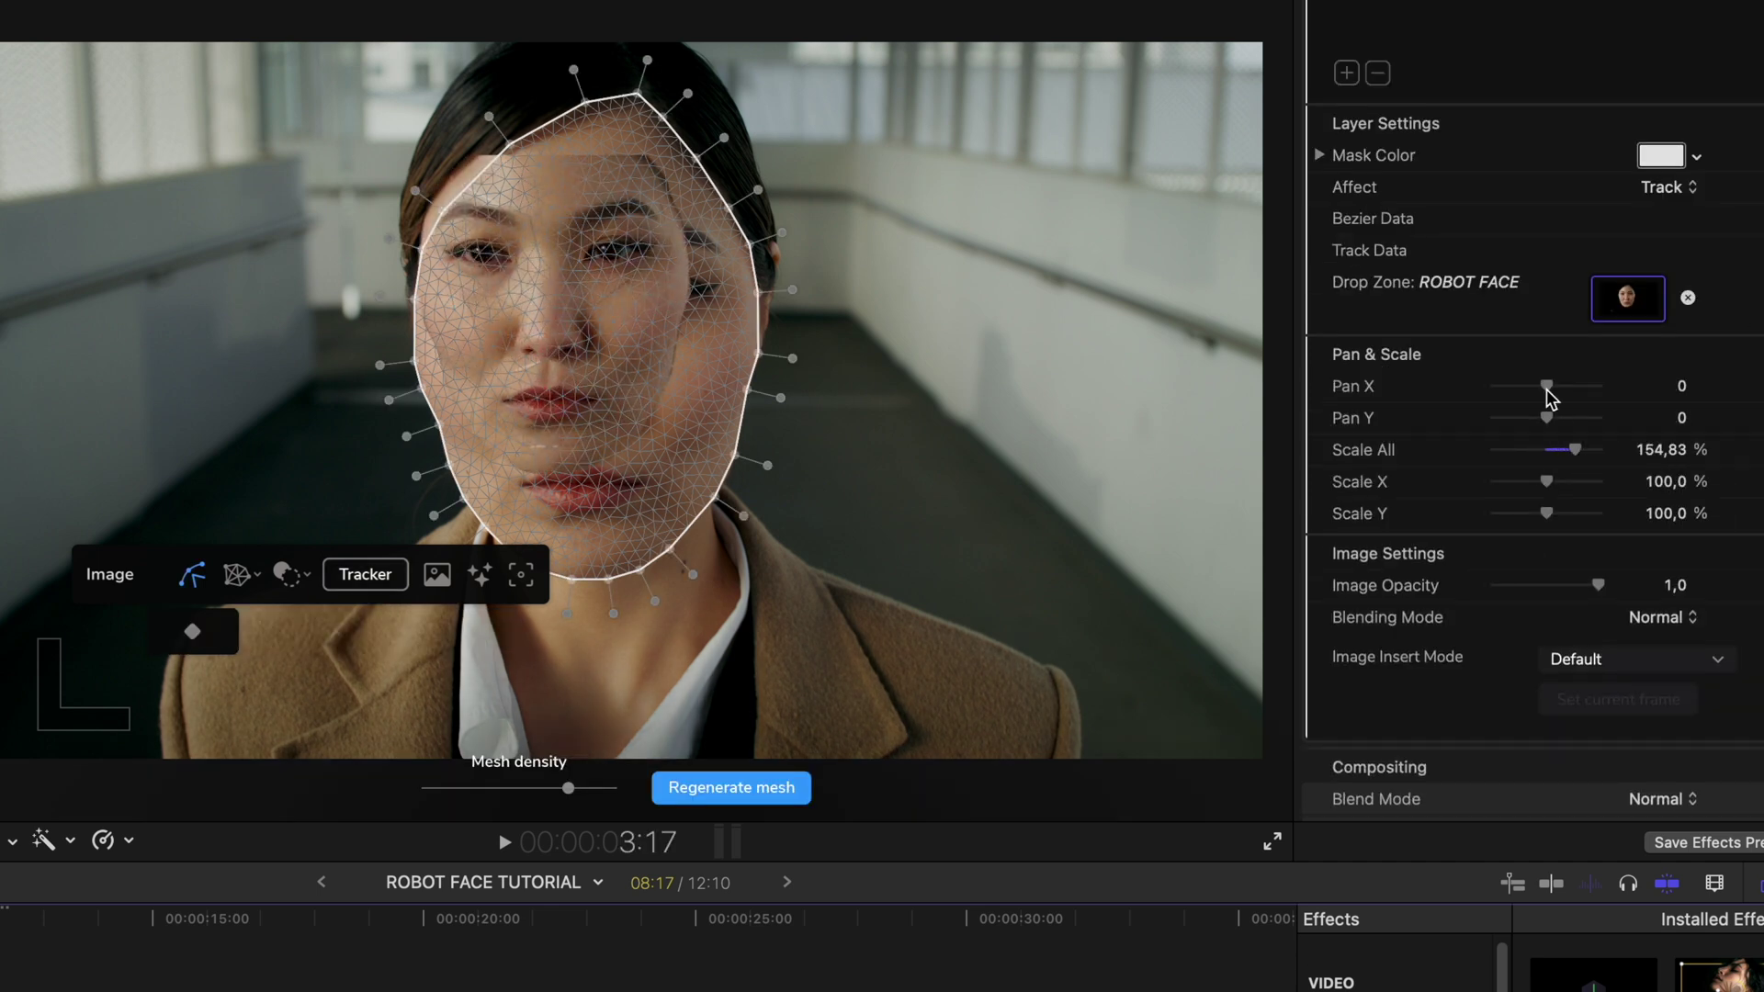
Align the inserted face with the tracked face using Pan X 0.05, Pan Y -0.12 and Scale All 173.75%.
left_click_drag(1546, 398, 1550, 391)
left_click_drag(1548, 419, 1541, 419)
left_click_drag(1547, 450, 1587, 450)
left_click_drag(1550, 389, 1551, 392)
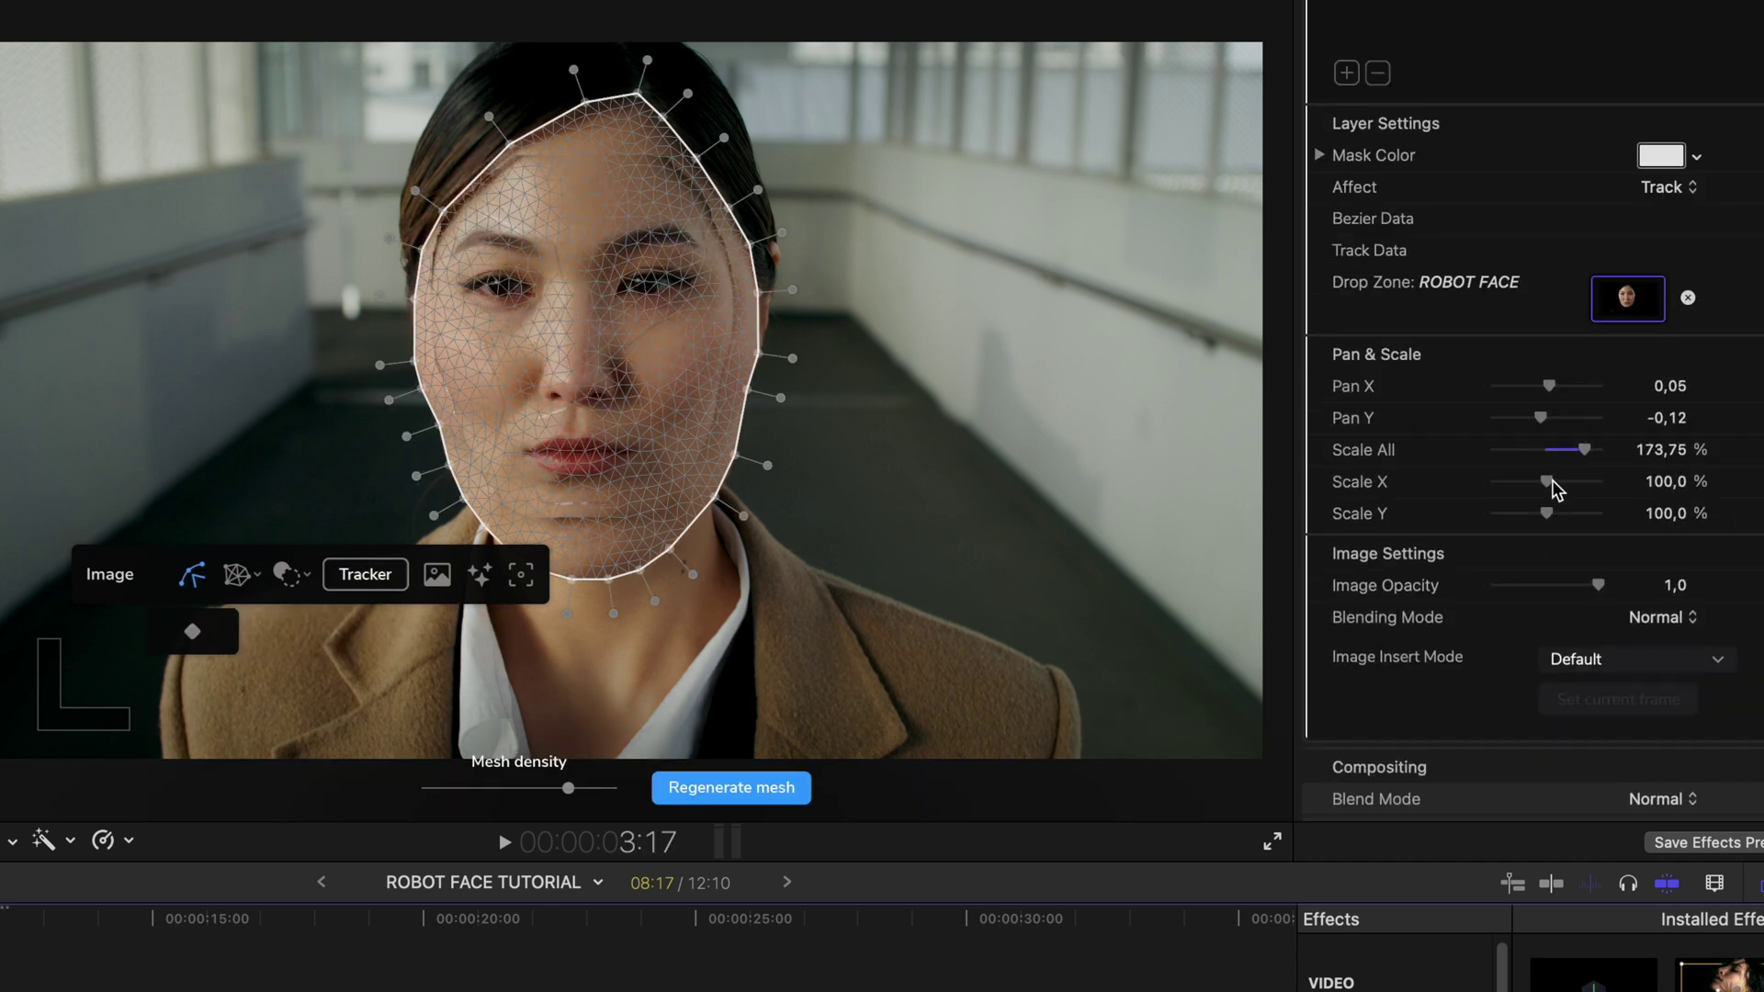
Lower the inserted image's opacity and fine-tune its Scale All and Pan X against the woman's face.
left_click_drag(1585, 449, 1678, 428)
left_click_drag(1660, 449, 1674, 439)
left_click_drag(1595, 585, 1555, 584)
left_click_drag(1661, 391, 1660, 384)
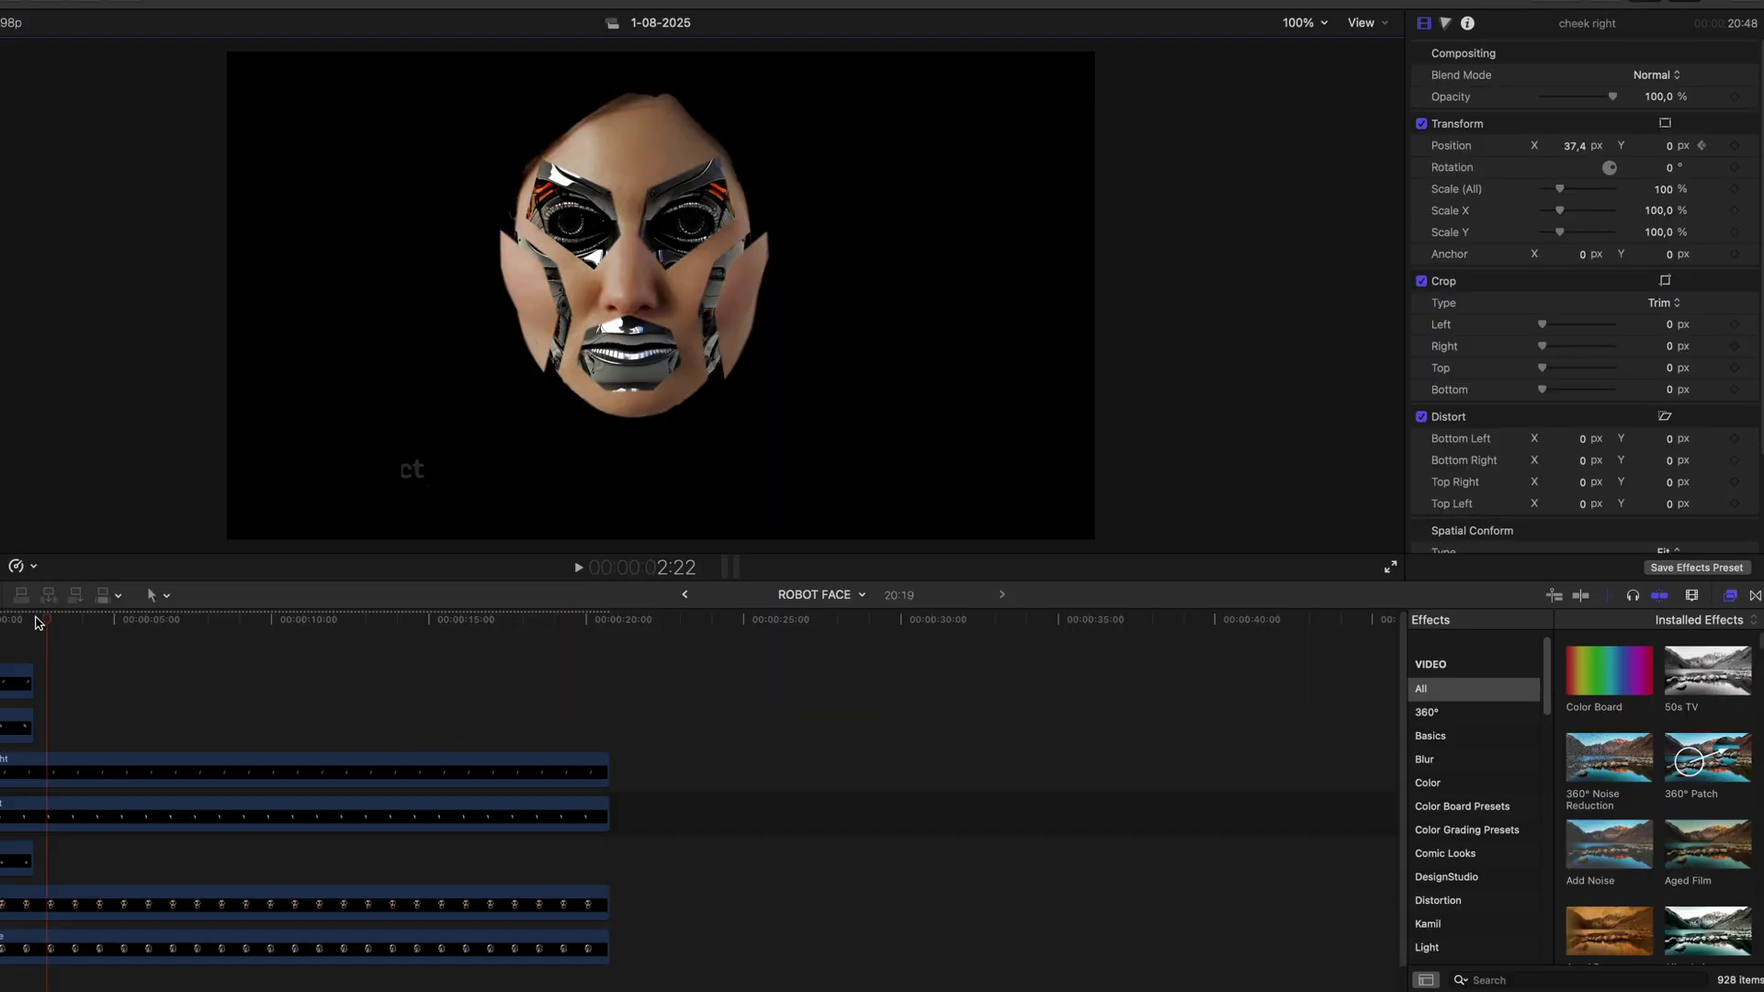
Find the mRotoAI Pixellate effect in mExtension and apply it to the eye right clip in the ROBOT FACE timeline.
left_click(33, 616)
left_click(10, 621)
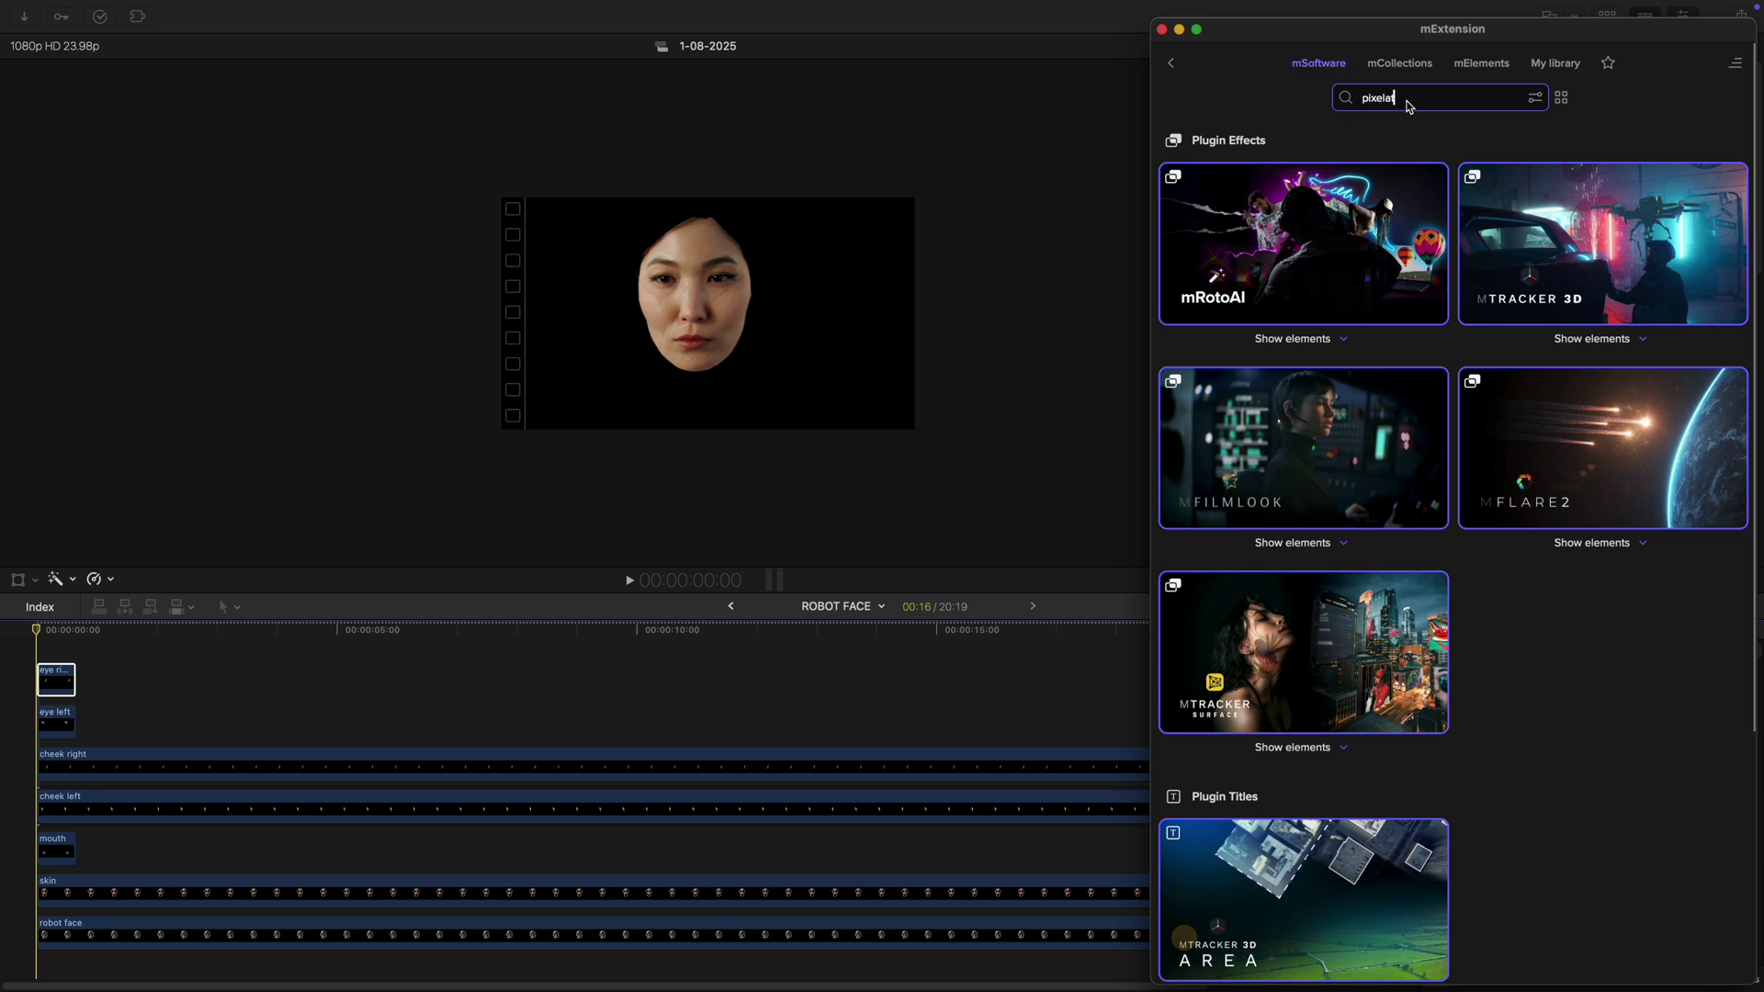
type("e")
mouse_move(1262, 259)
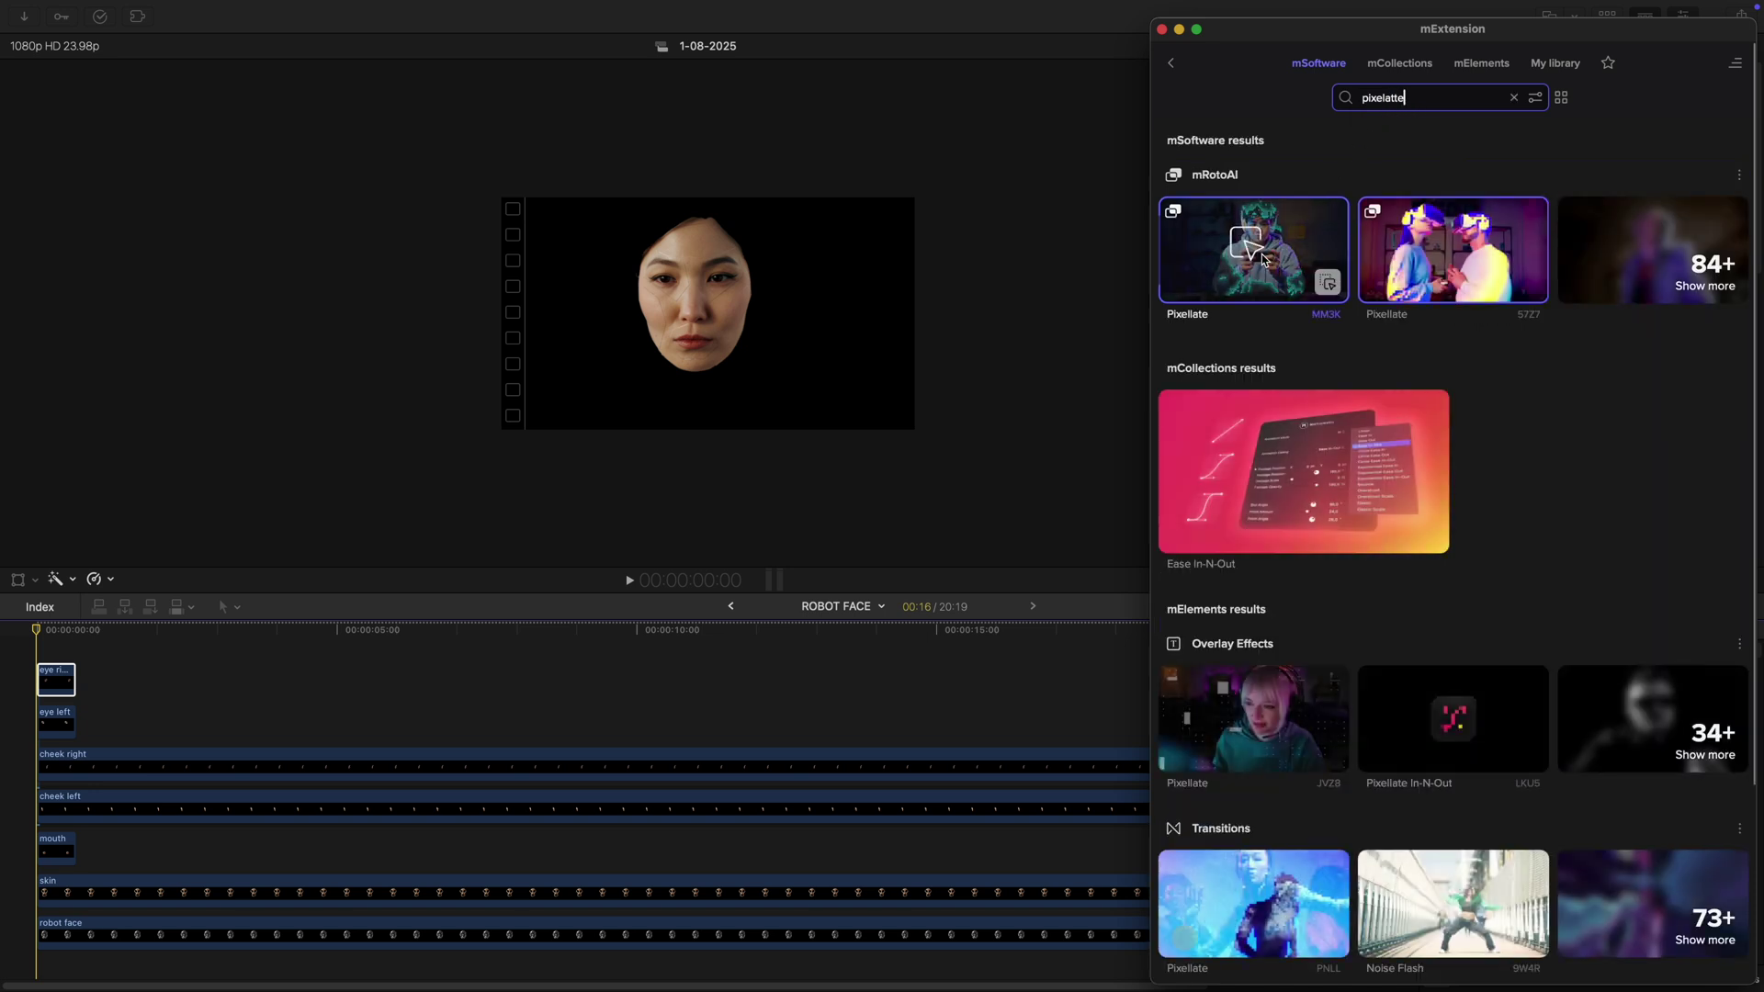
left_click_drag(1264, 259, 58, 685)
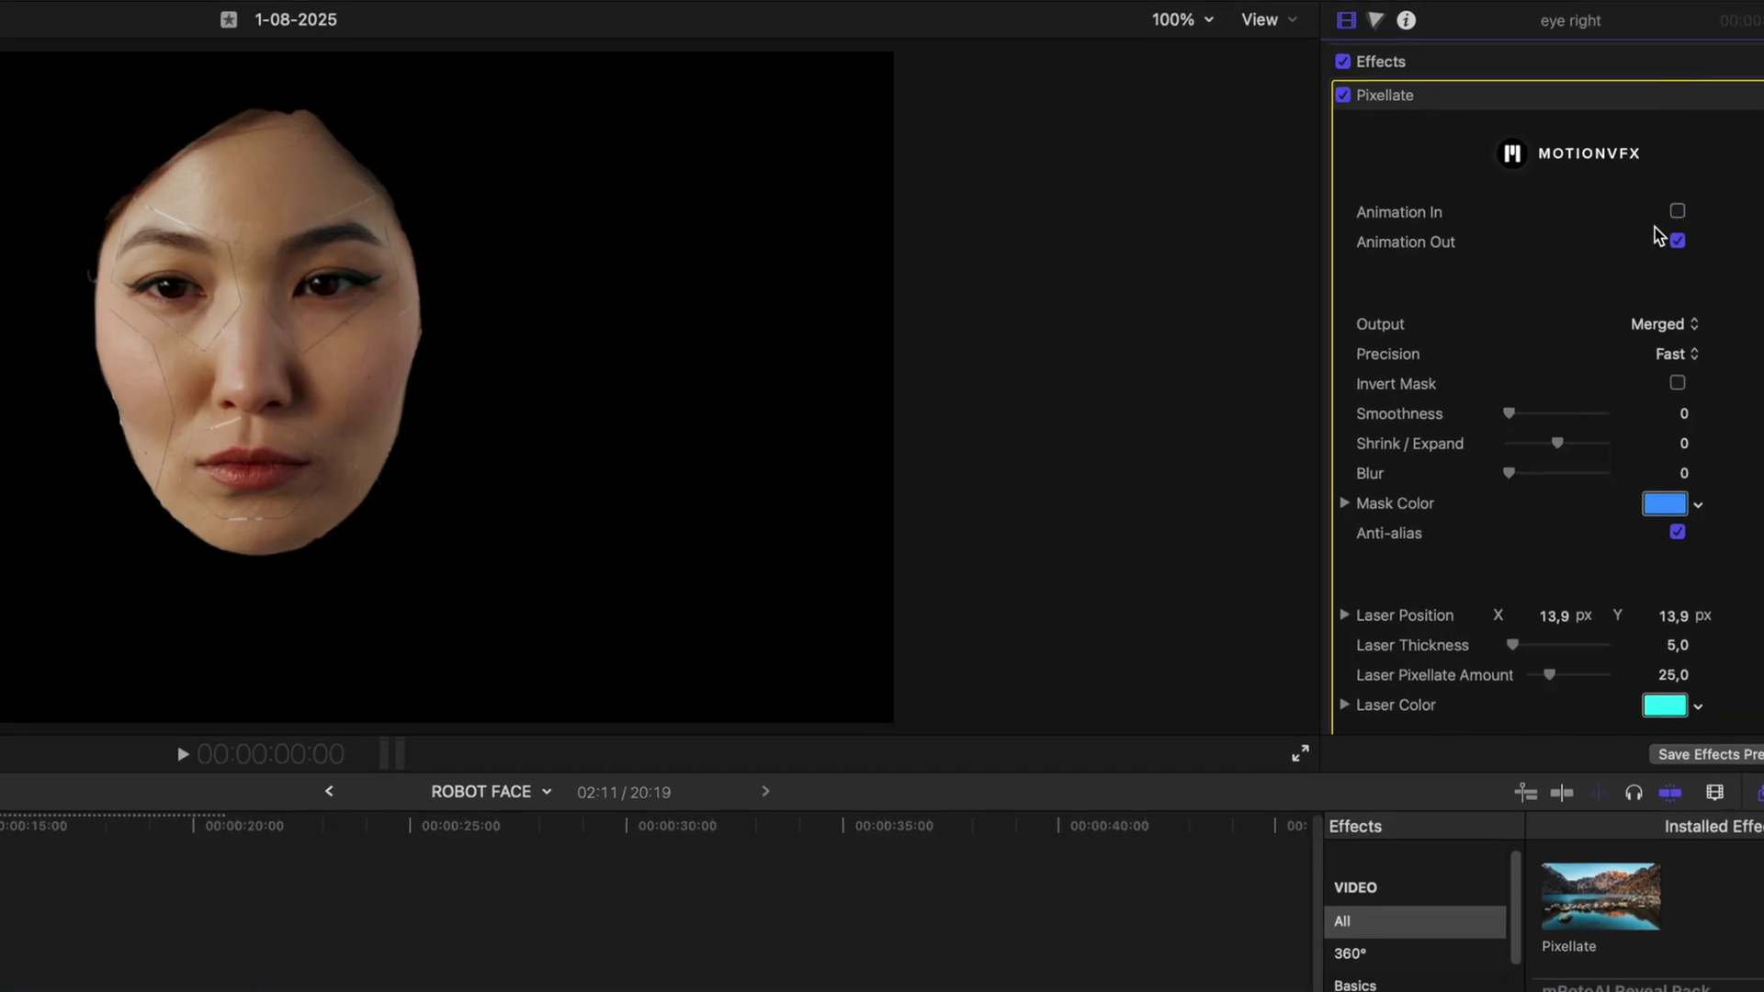
Set the Pixellate effect's Output to Masked Video and its Laser Pixellate Amount to 20.
left_click(1663, 325)
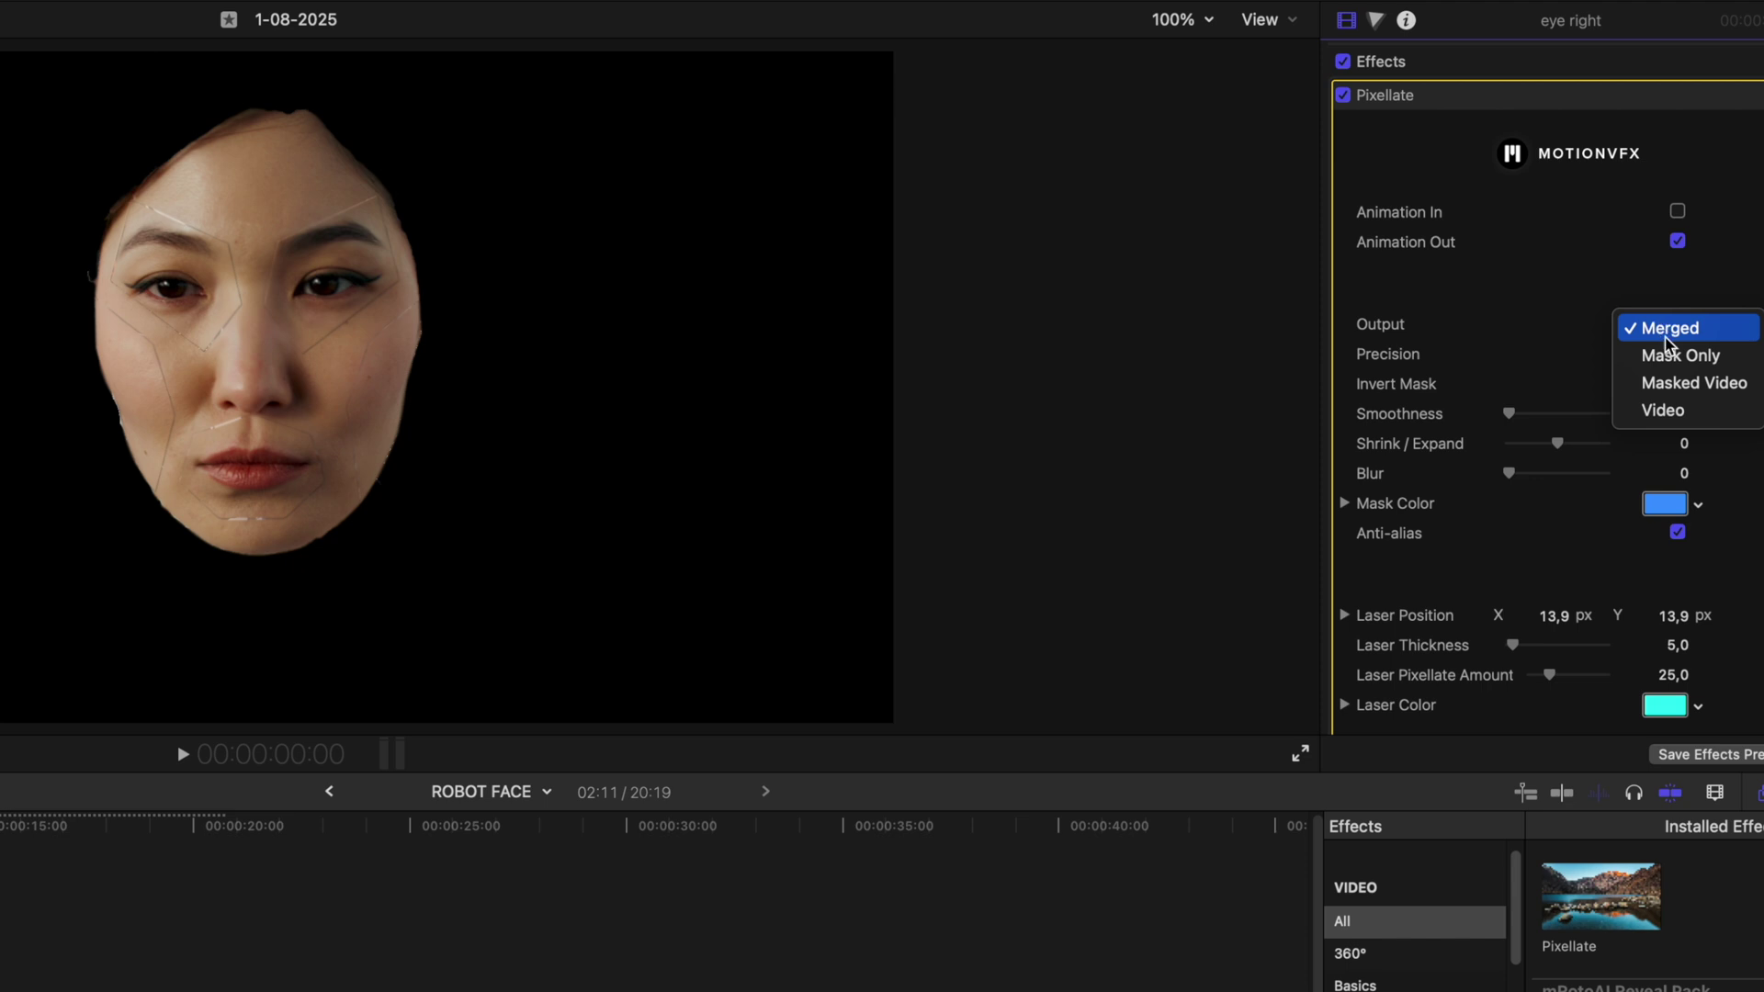
left_click(1669, 383)
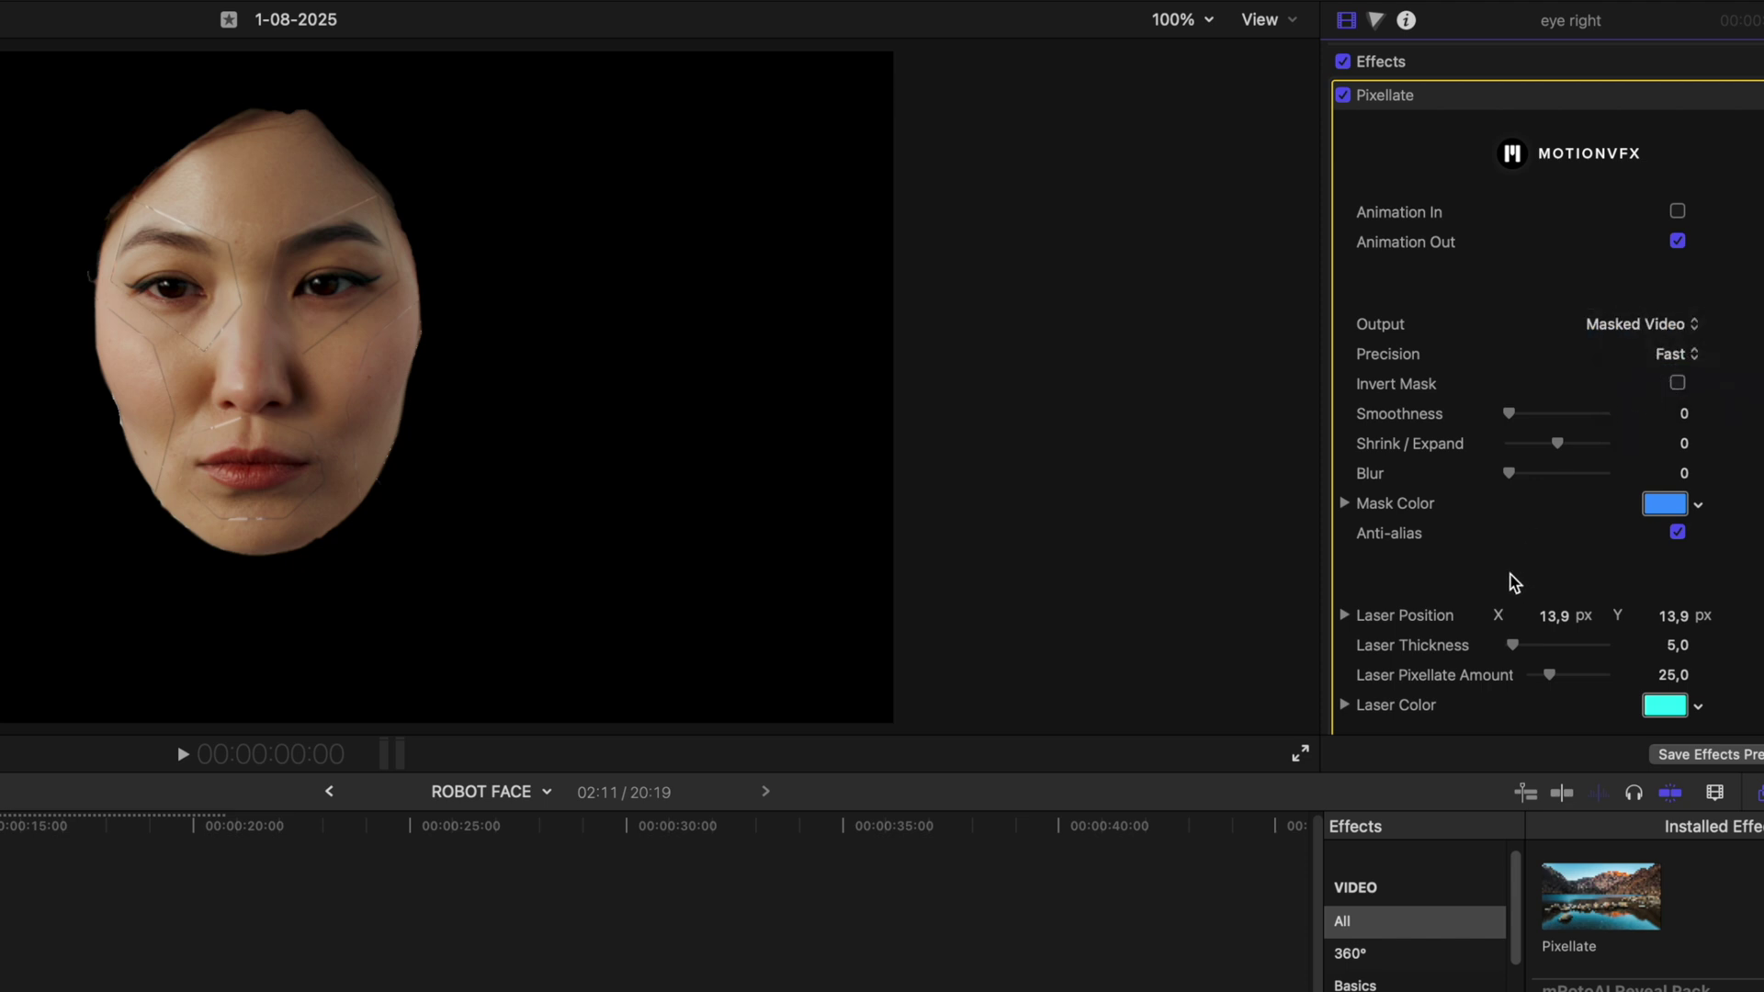
scroll(1509, 577, "down", 2)
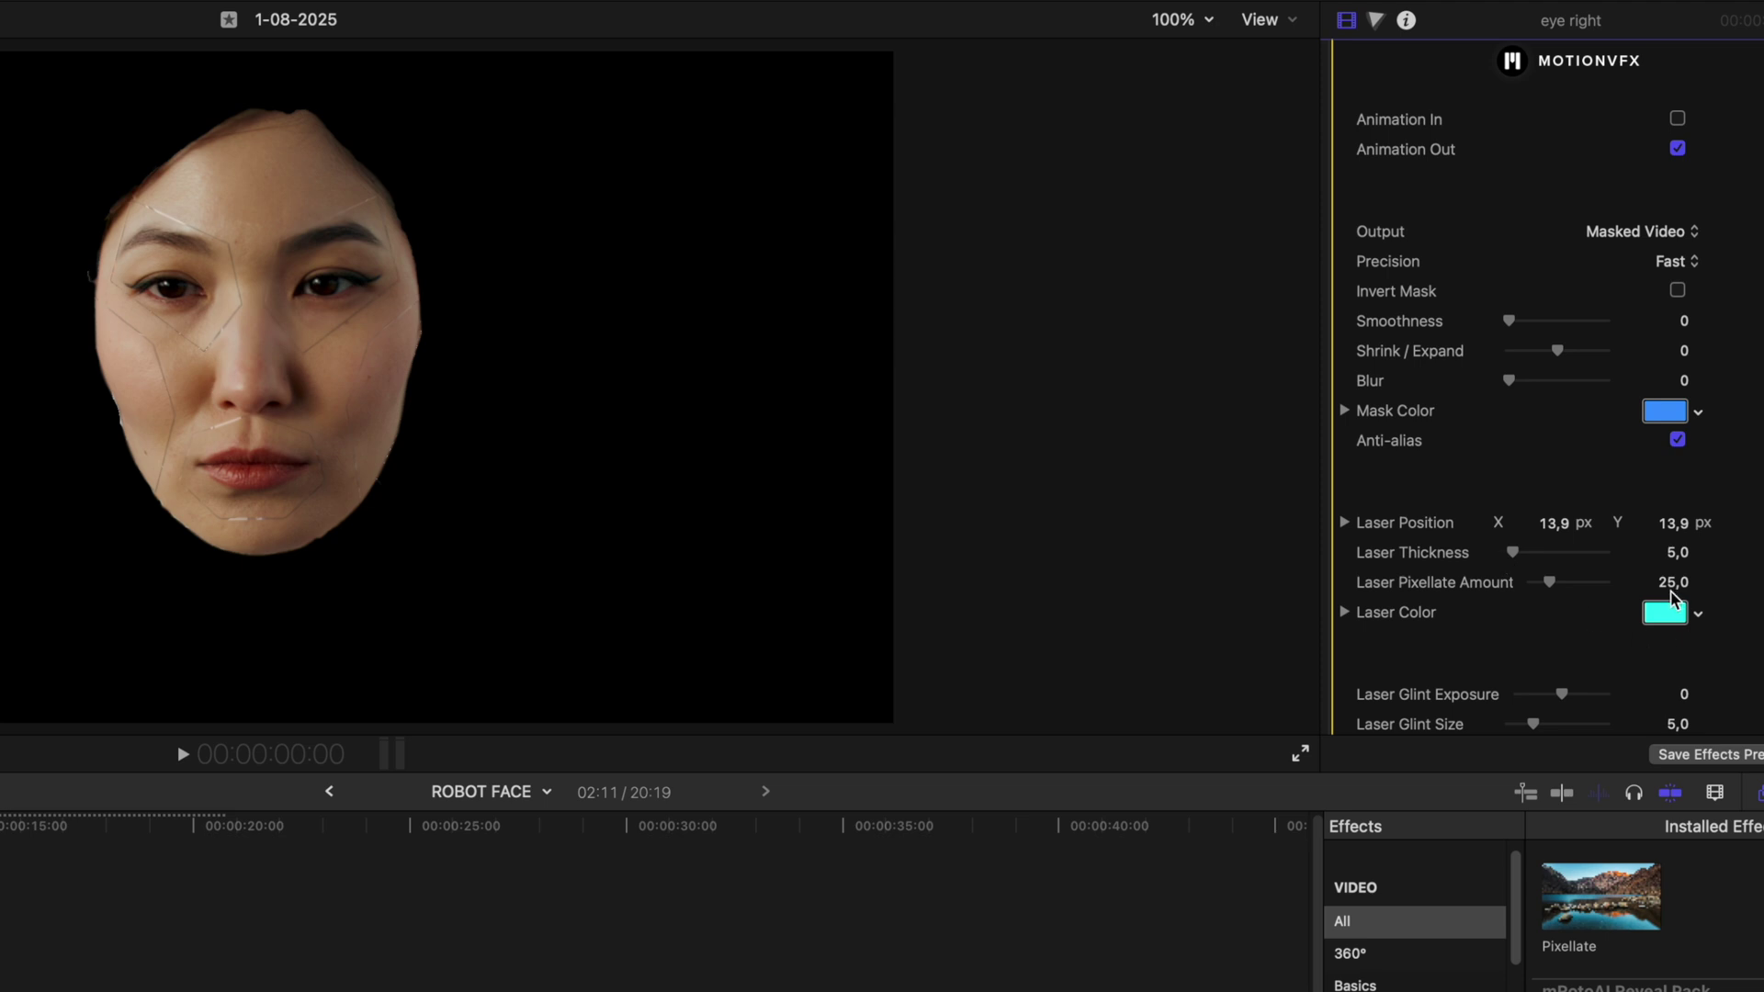
left_click_drag(1672, 584, 1672, 597)
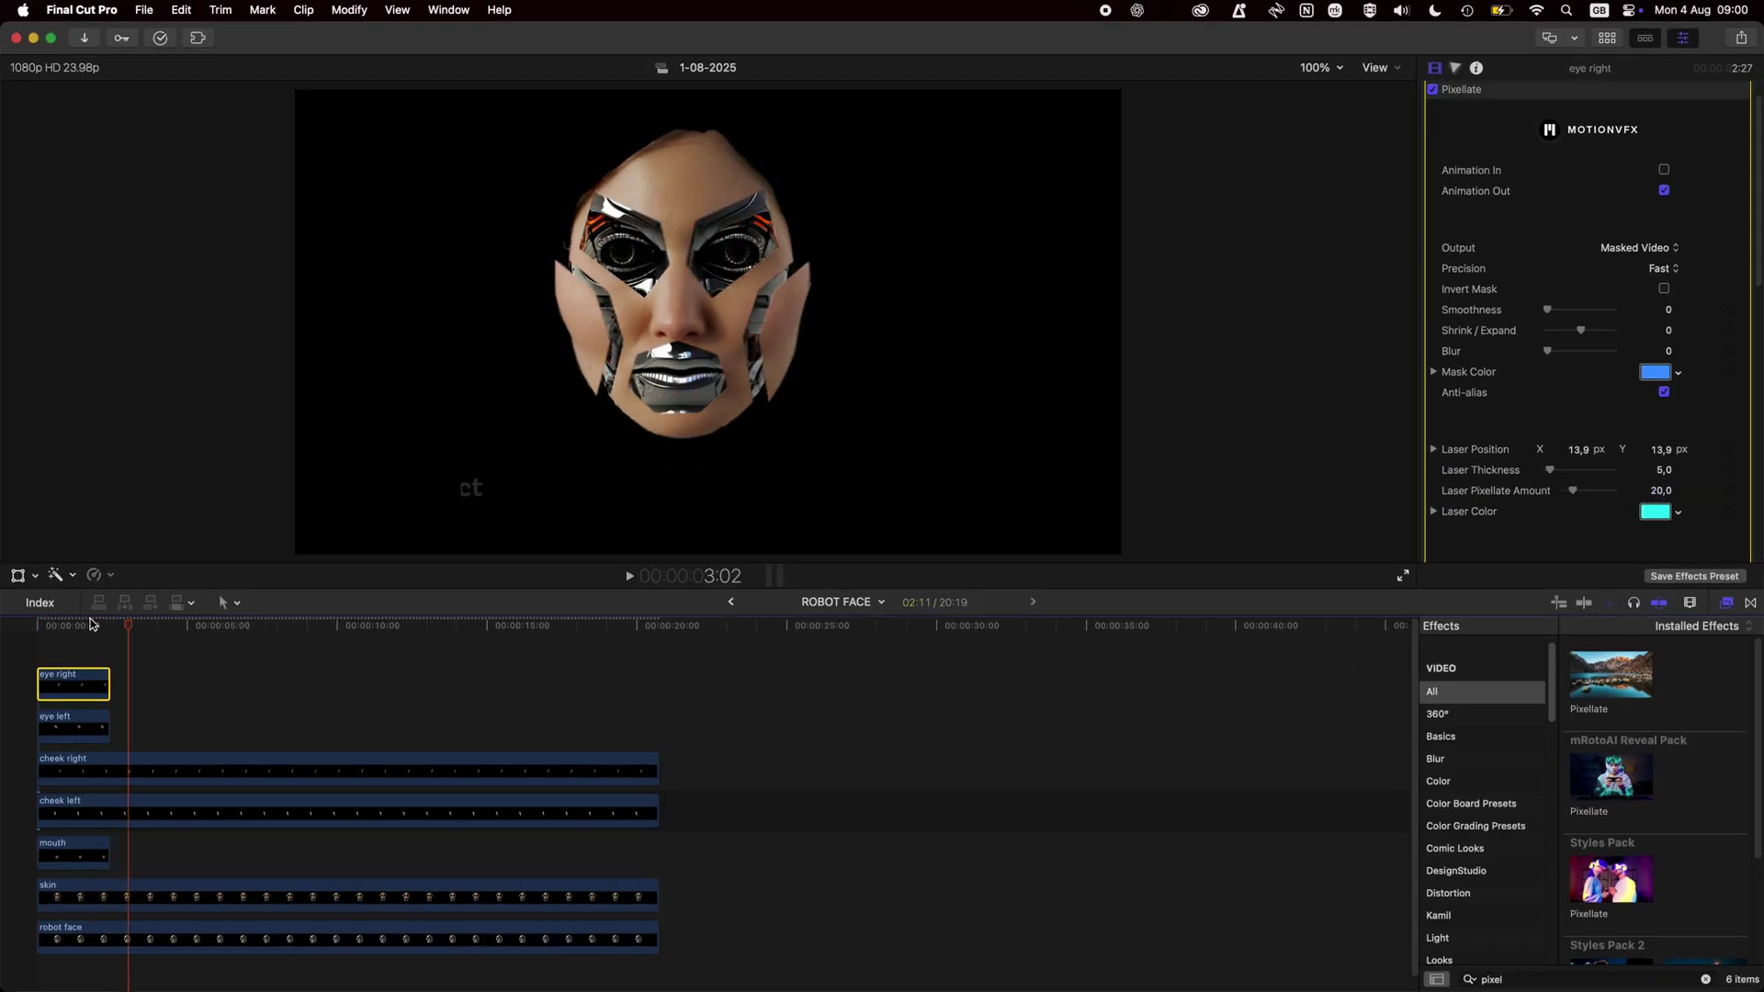
Play back the Pixellate animation on the eye right clip and show the clip's video animation.
mouse_move(57, 629)
left_mouse_down()
mouse_move(105, 637)
mouse_move(76, 636)
left_mouse_up()
key("space")
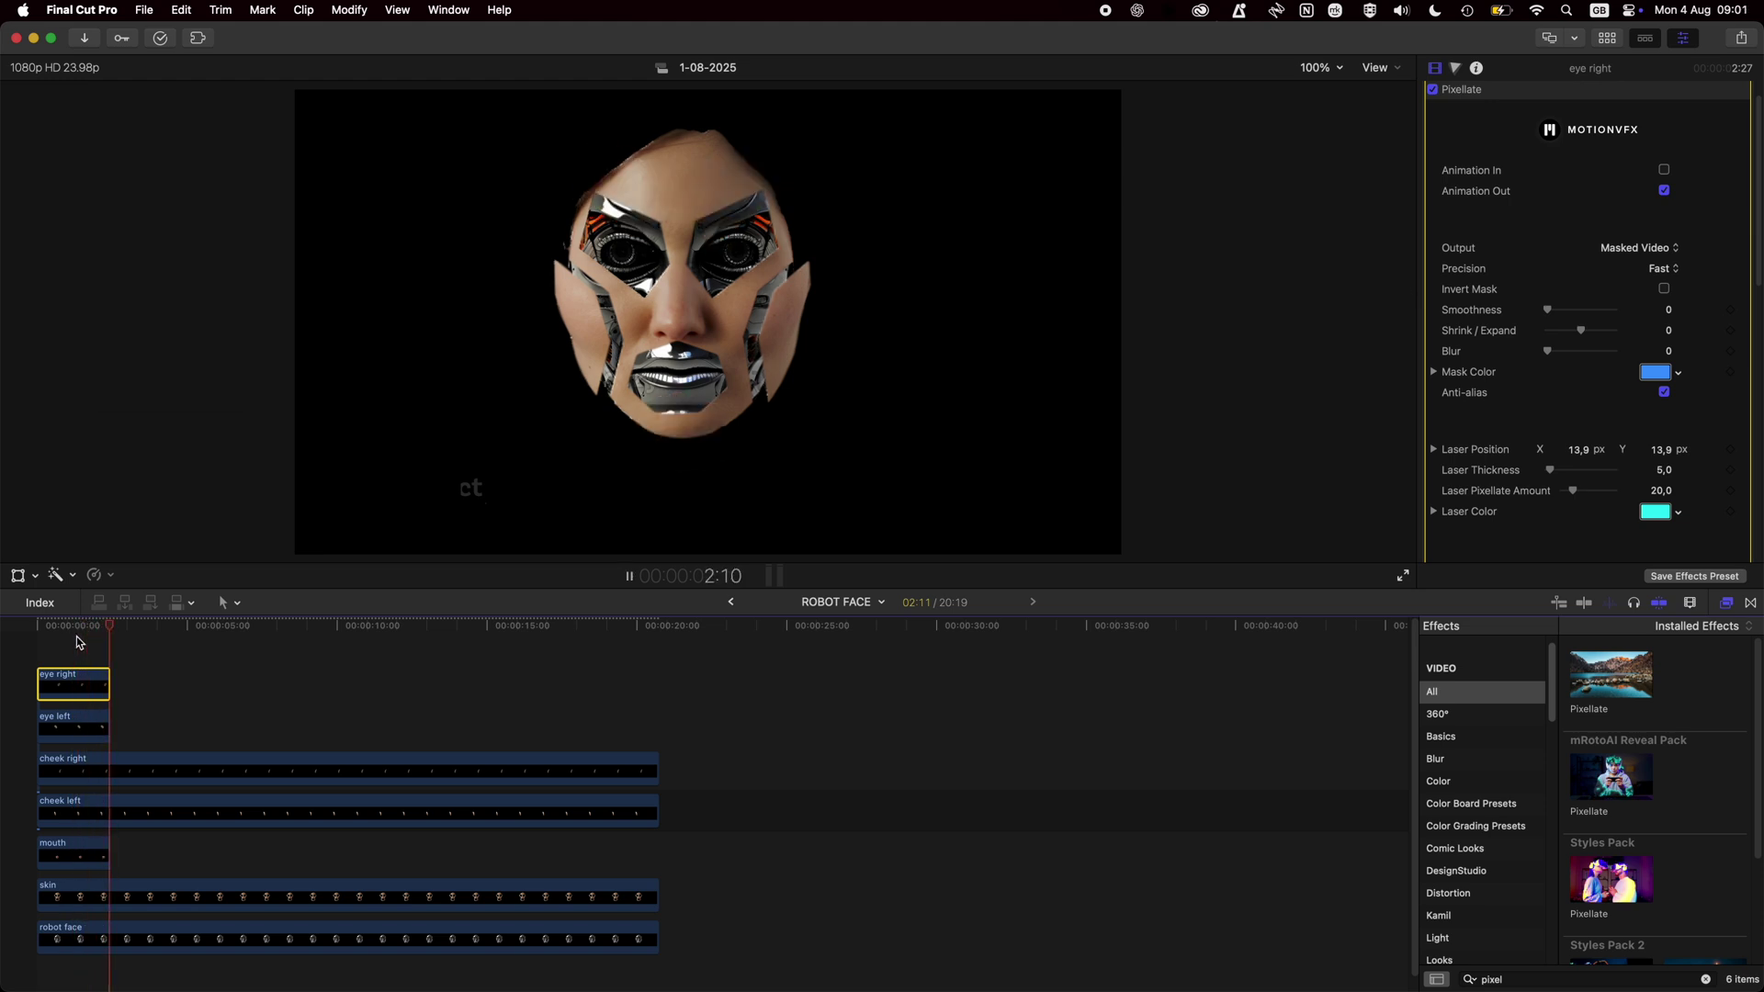
key("space")
right_click(74, 685)
left_click(160, 804)
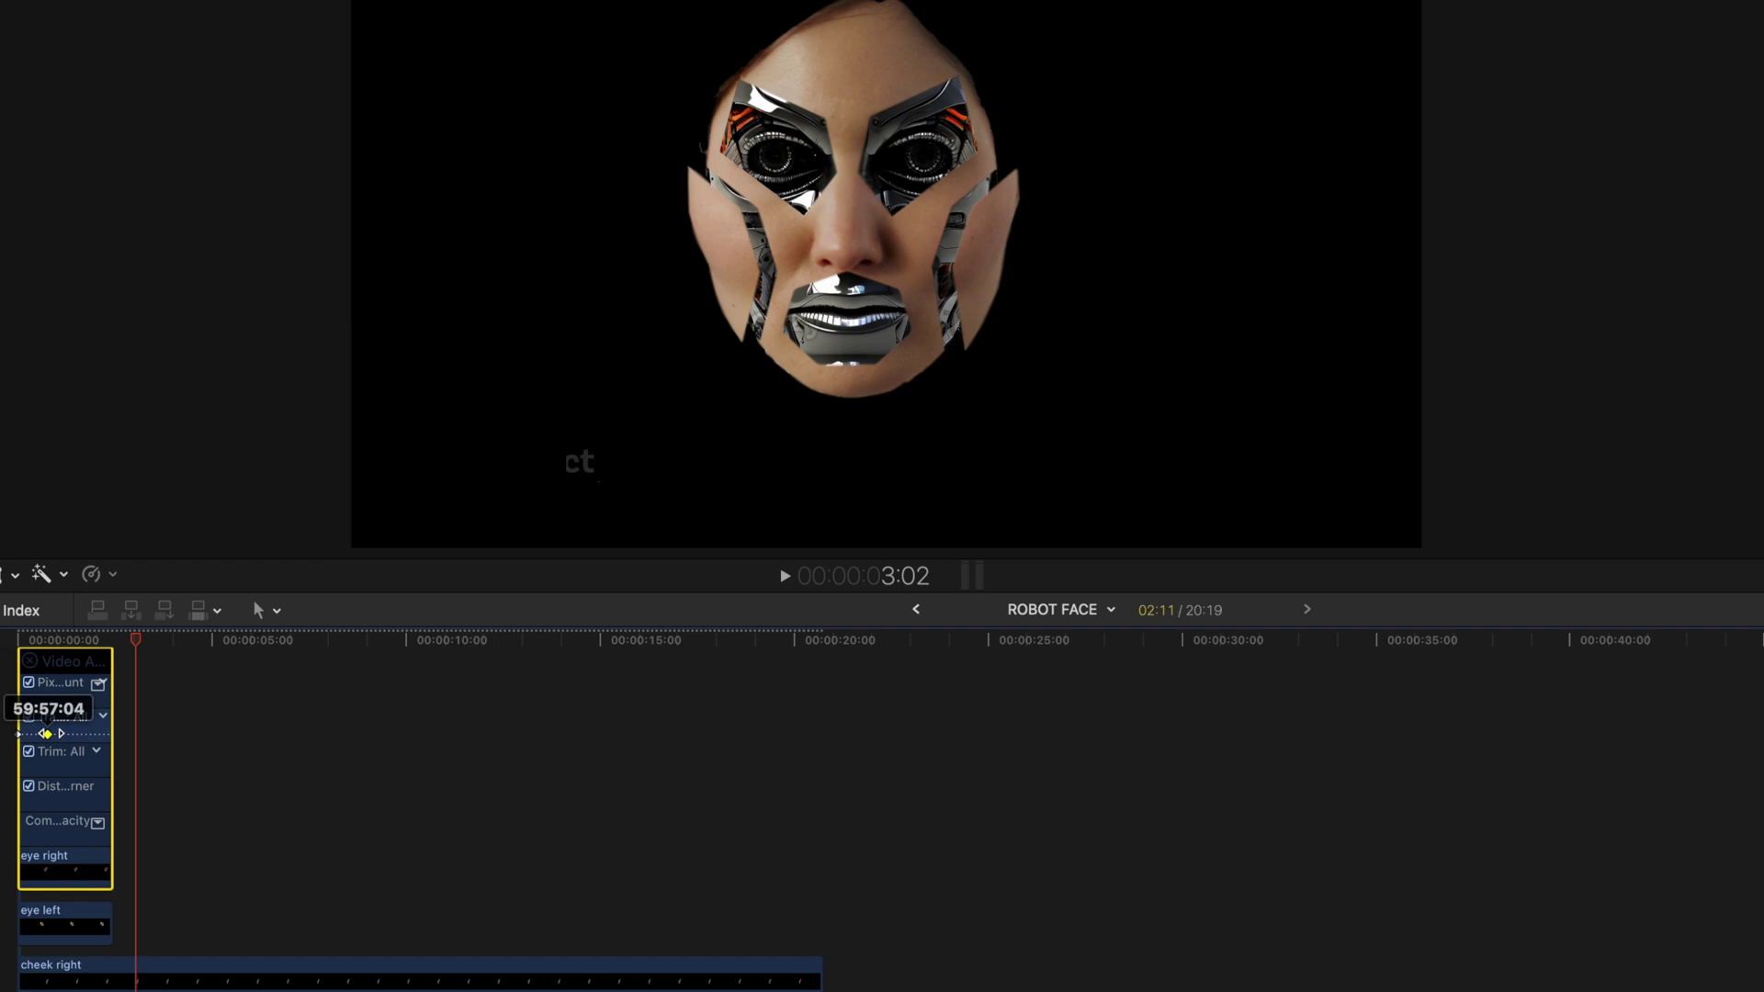
Shorten the eye right clip to 0:16 and adjust the timing of its Transform keyframe.
left_click_drag(110, 871, 70, 867)
left_click_drag(20, 640, 79, 643)
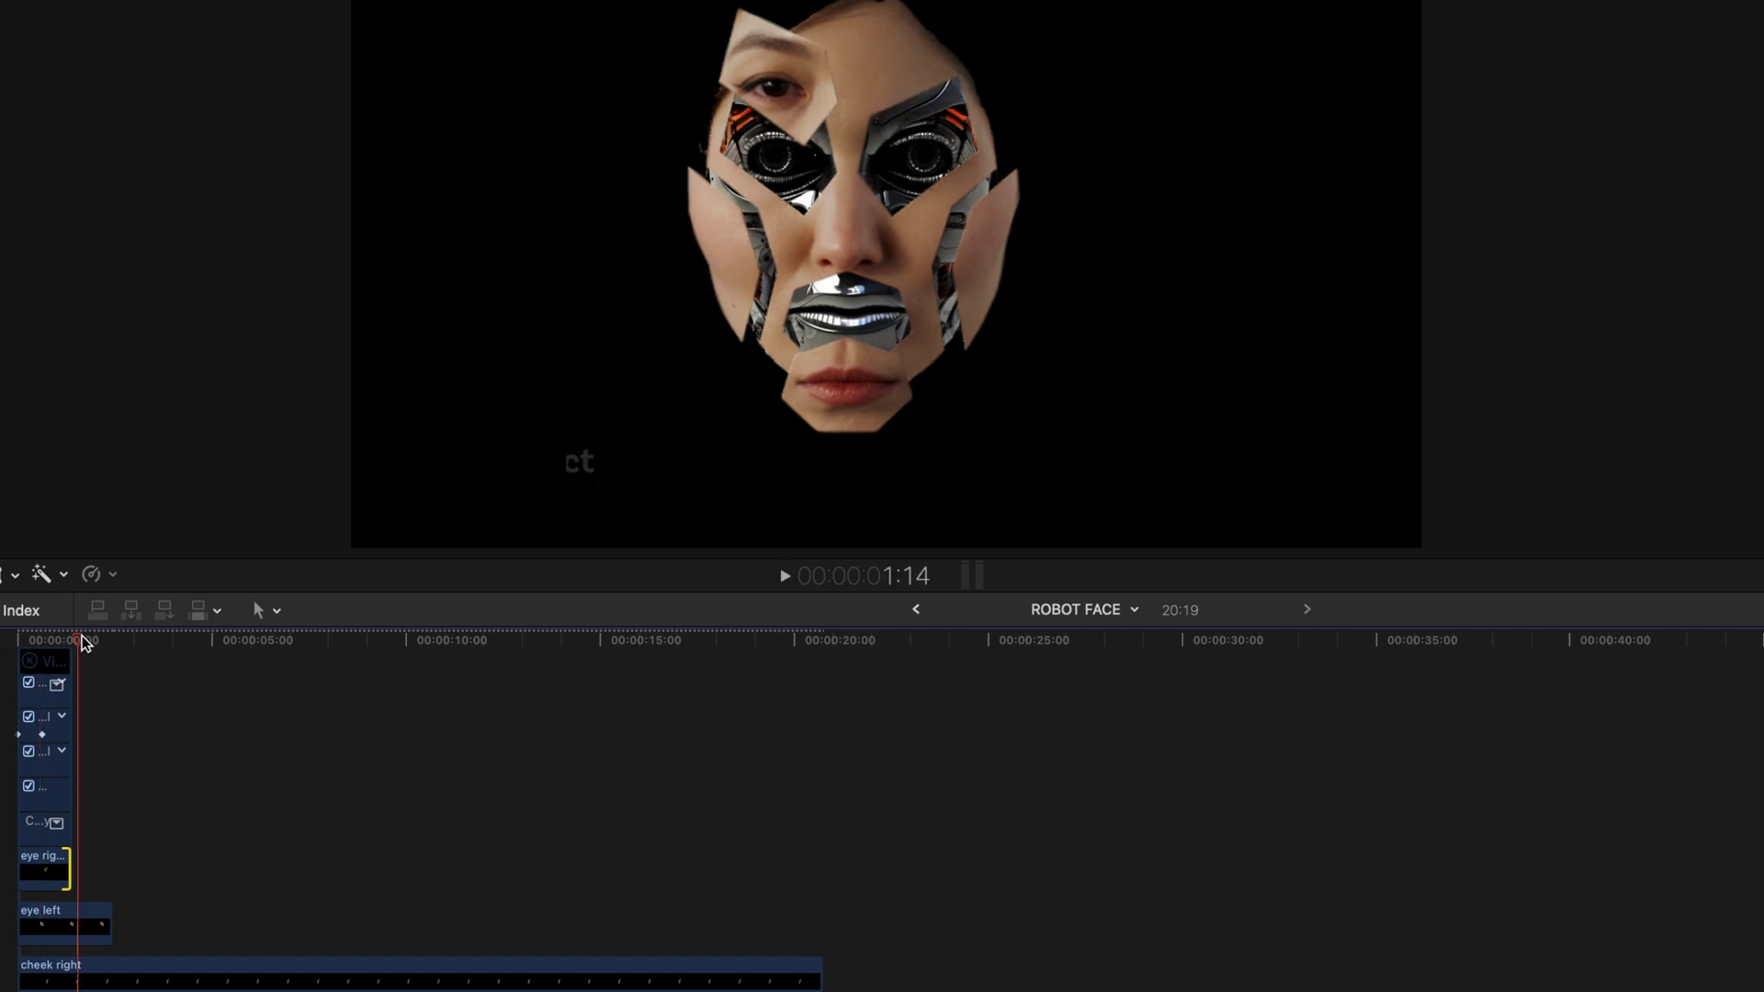
left_click_drag(43, 735, 66, 735)
left_click(21, 641)
left_click_drag(69, 868, 43, 878)
key("super+z")
key("super+z")
Copy the Pixellate effect onto the eye left clip and shorten that clip to 0:16.
left_click(57, 919)
key("ctrl+v")
left_click_drag(111, 927, 44, 928)
left_click(29, 705)
key("ctrl+v")
left_click(28, 751)
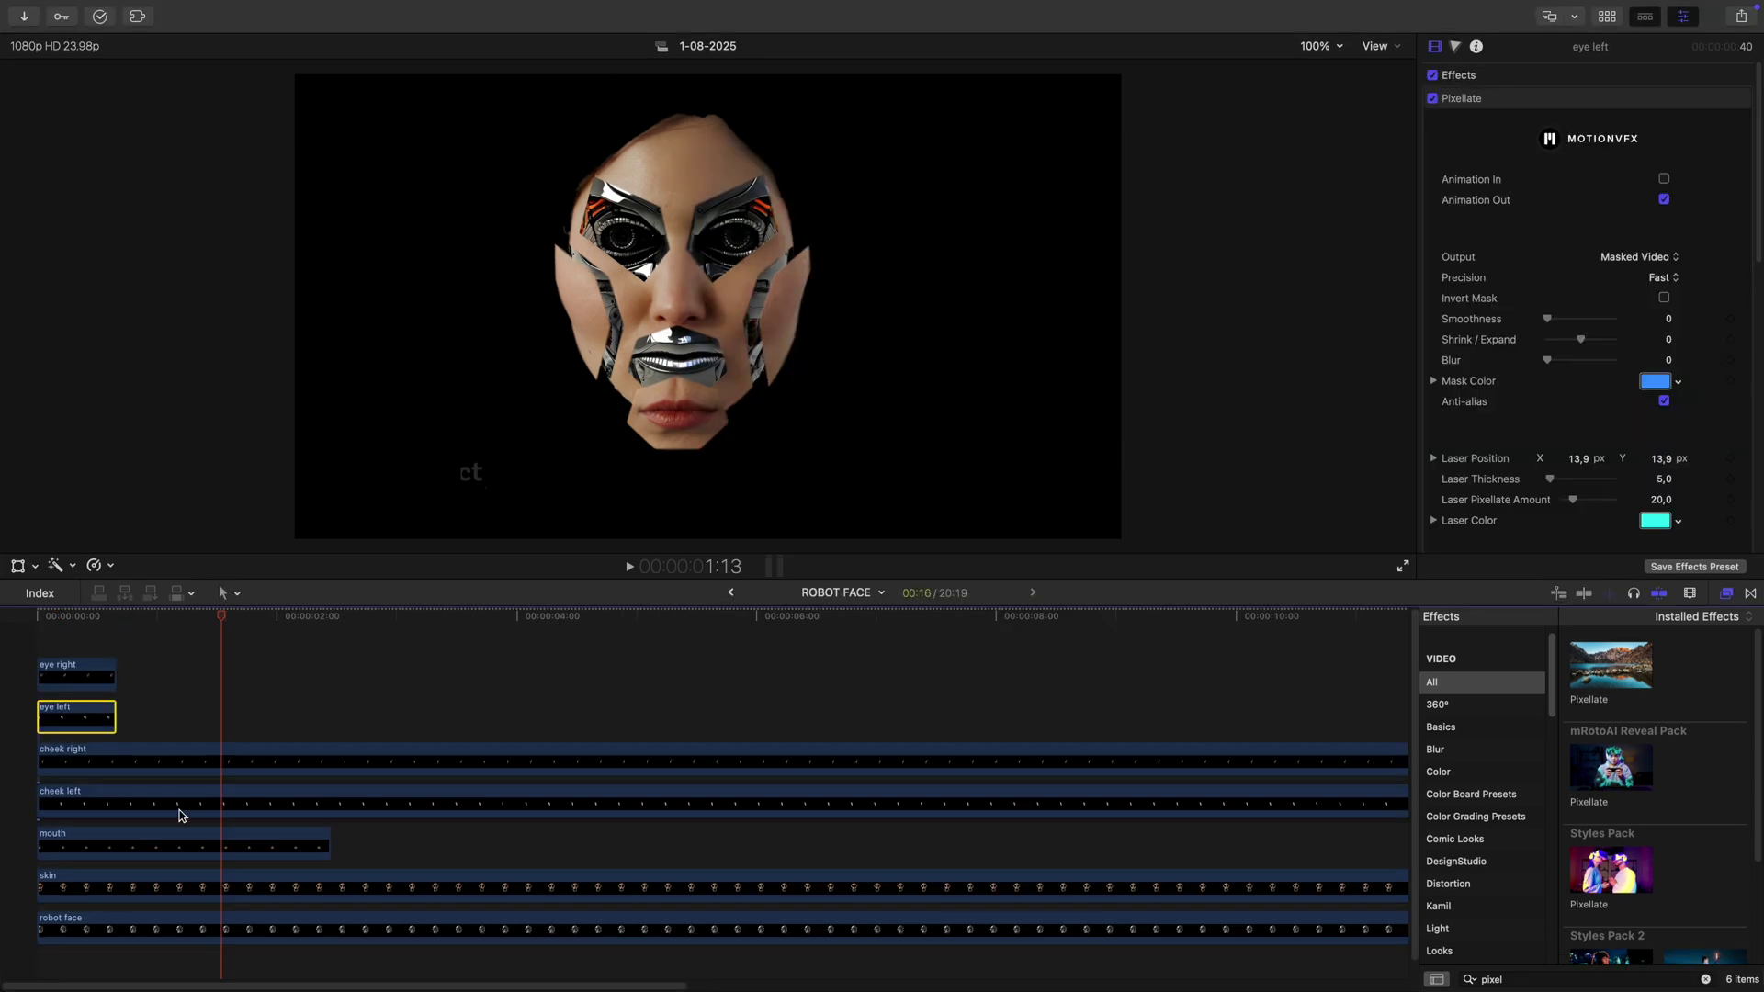
Paste the Pixellate attributes onto the mouth clip with a 0:16 duration, play the reveal and hide the clip's video animation.
left_click(157, 850)
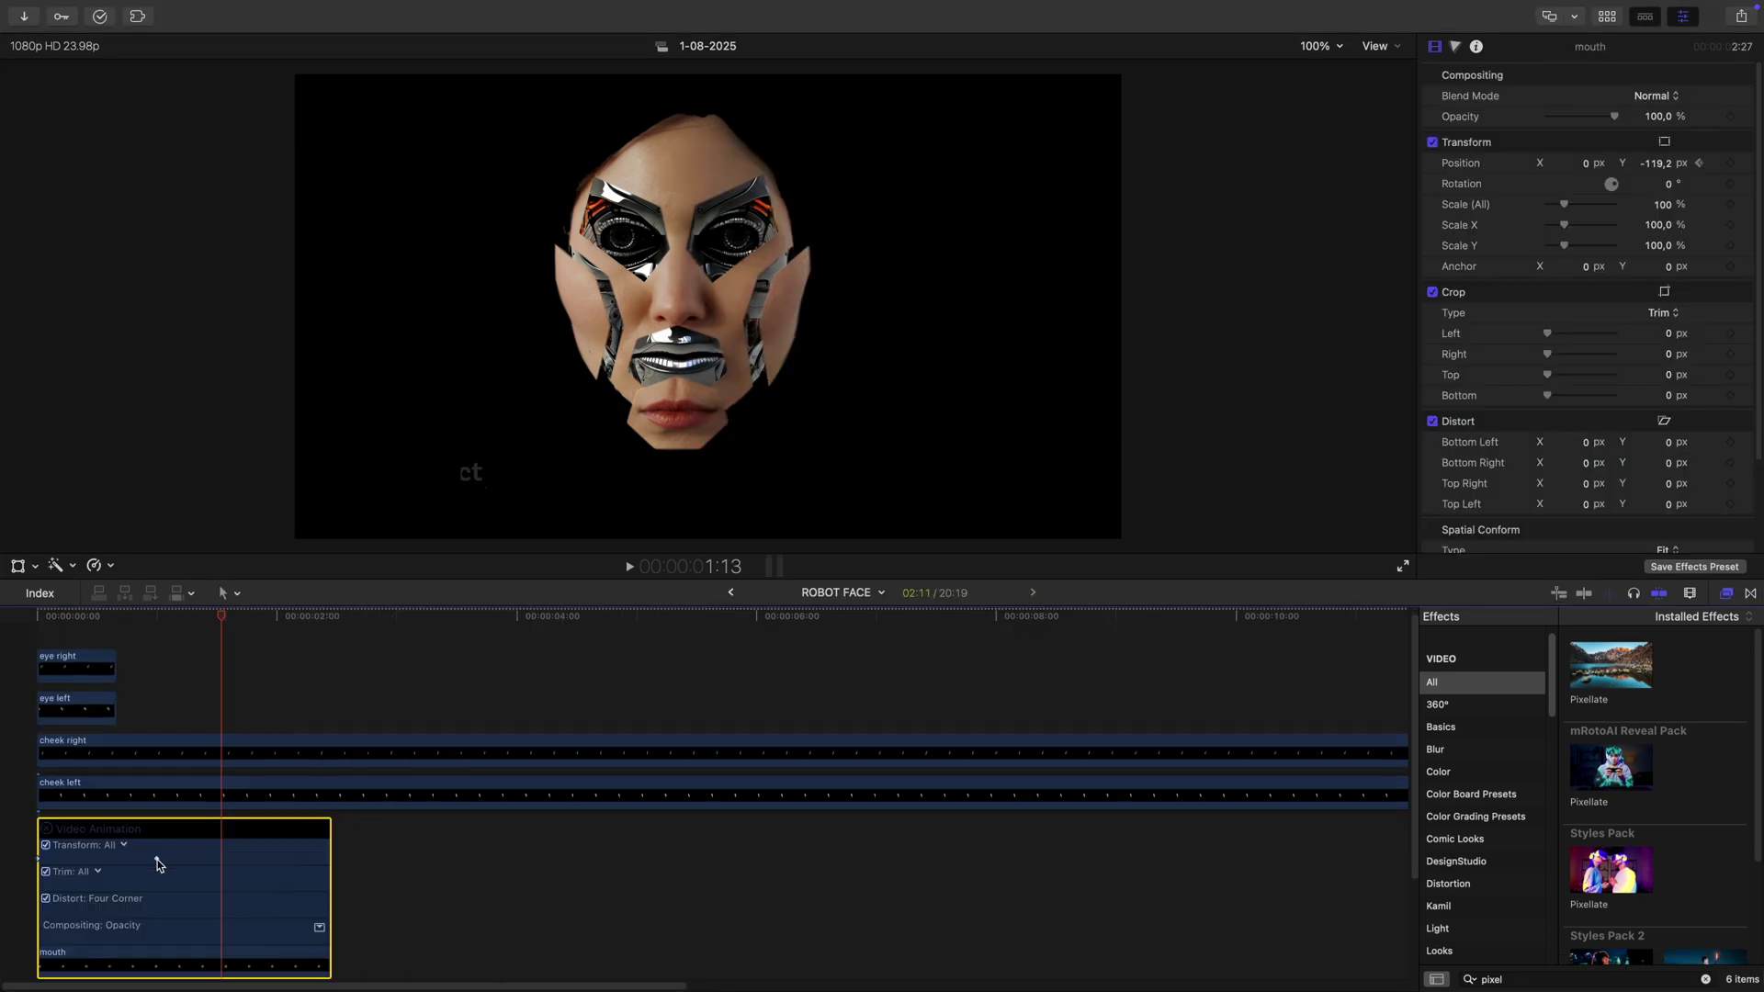
key("shift+super+v")
key("Return")
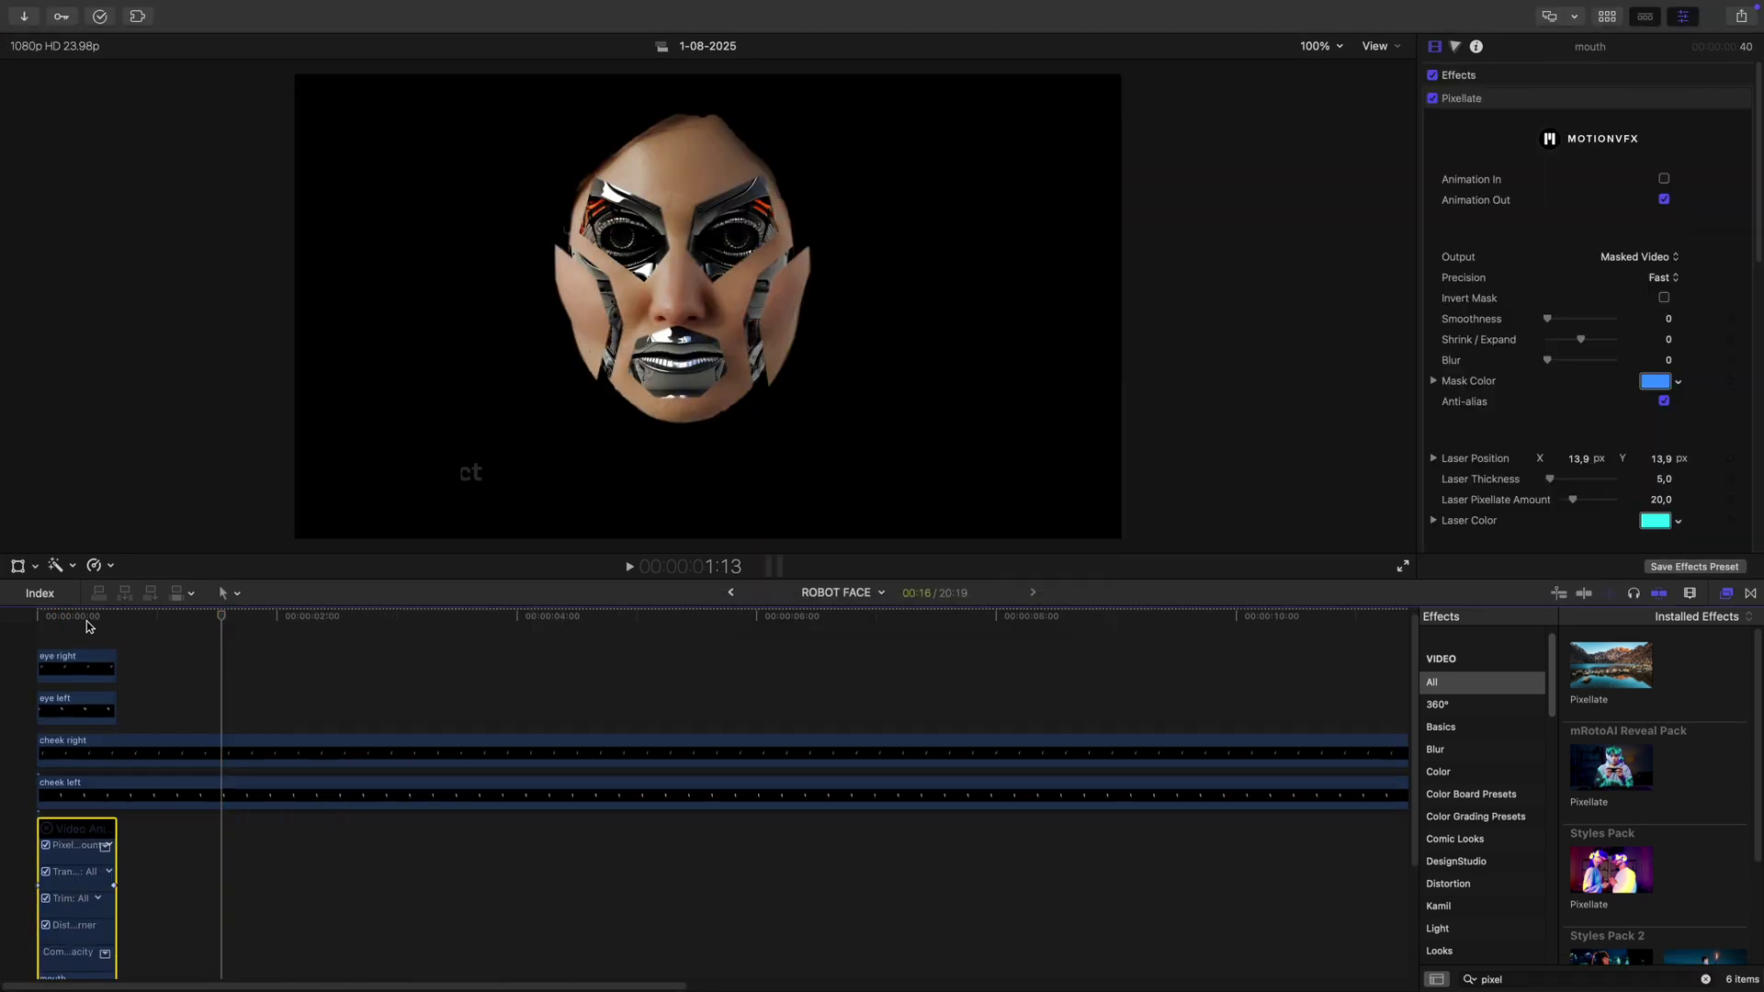
key("space")
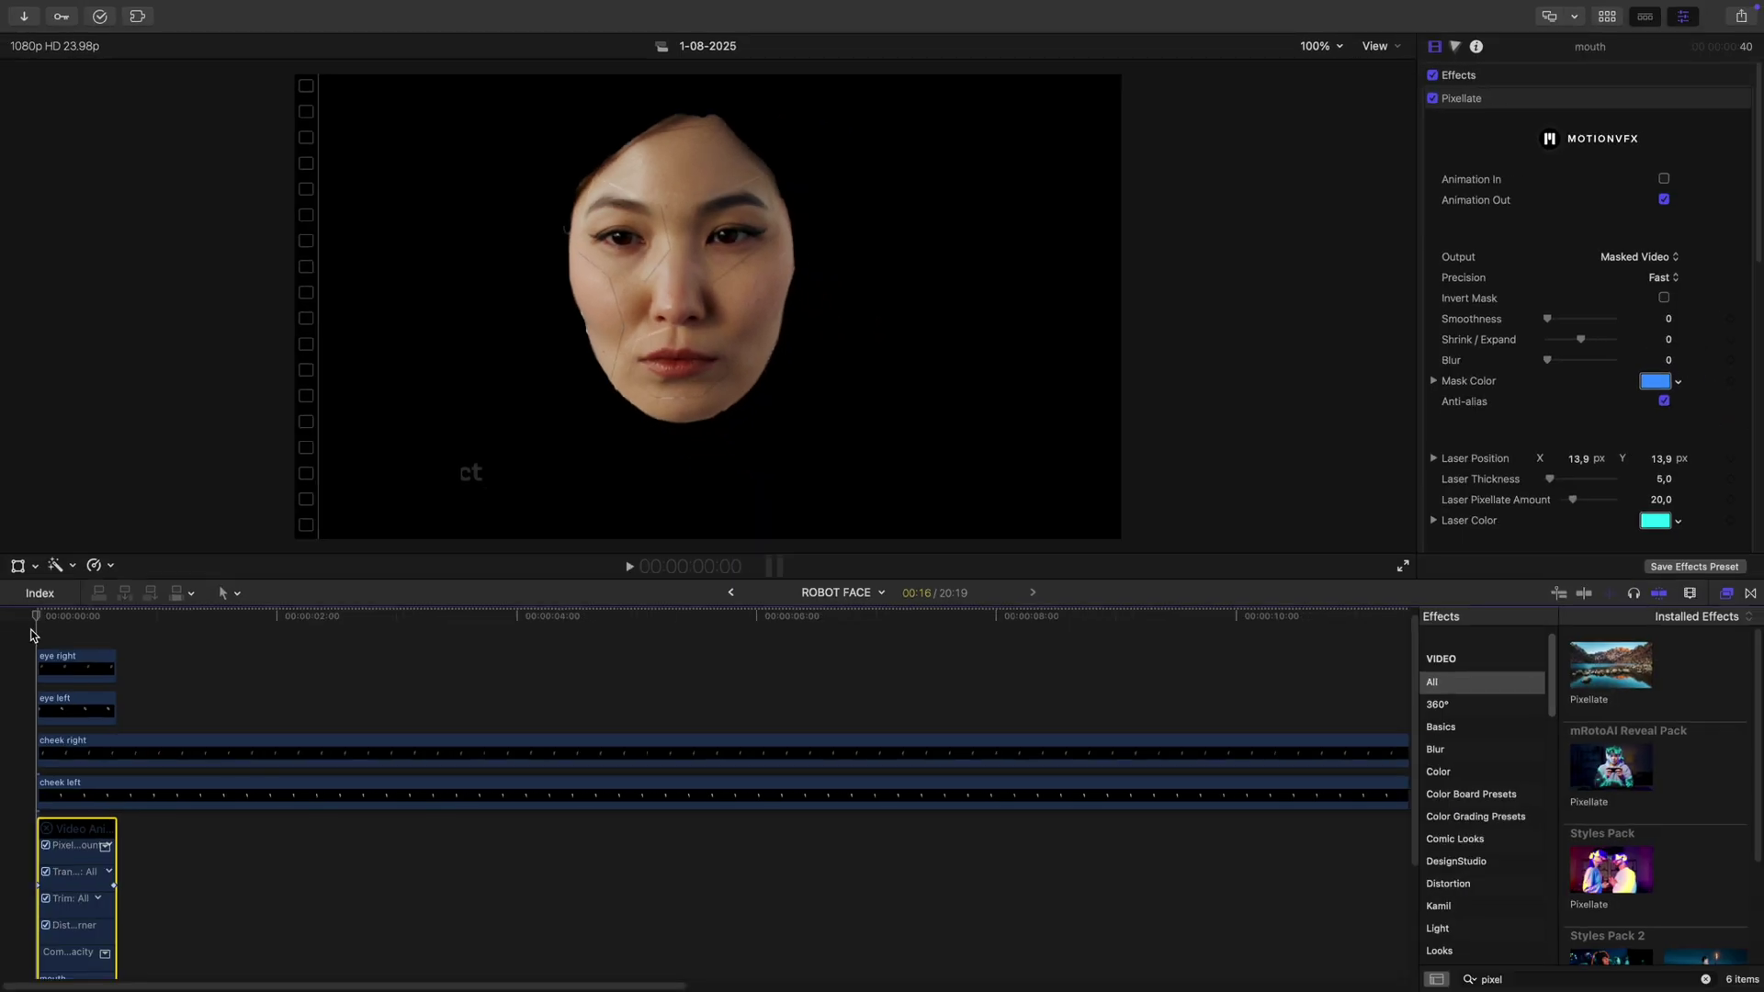
left_click(43, 830)
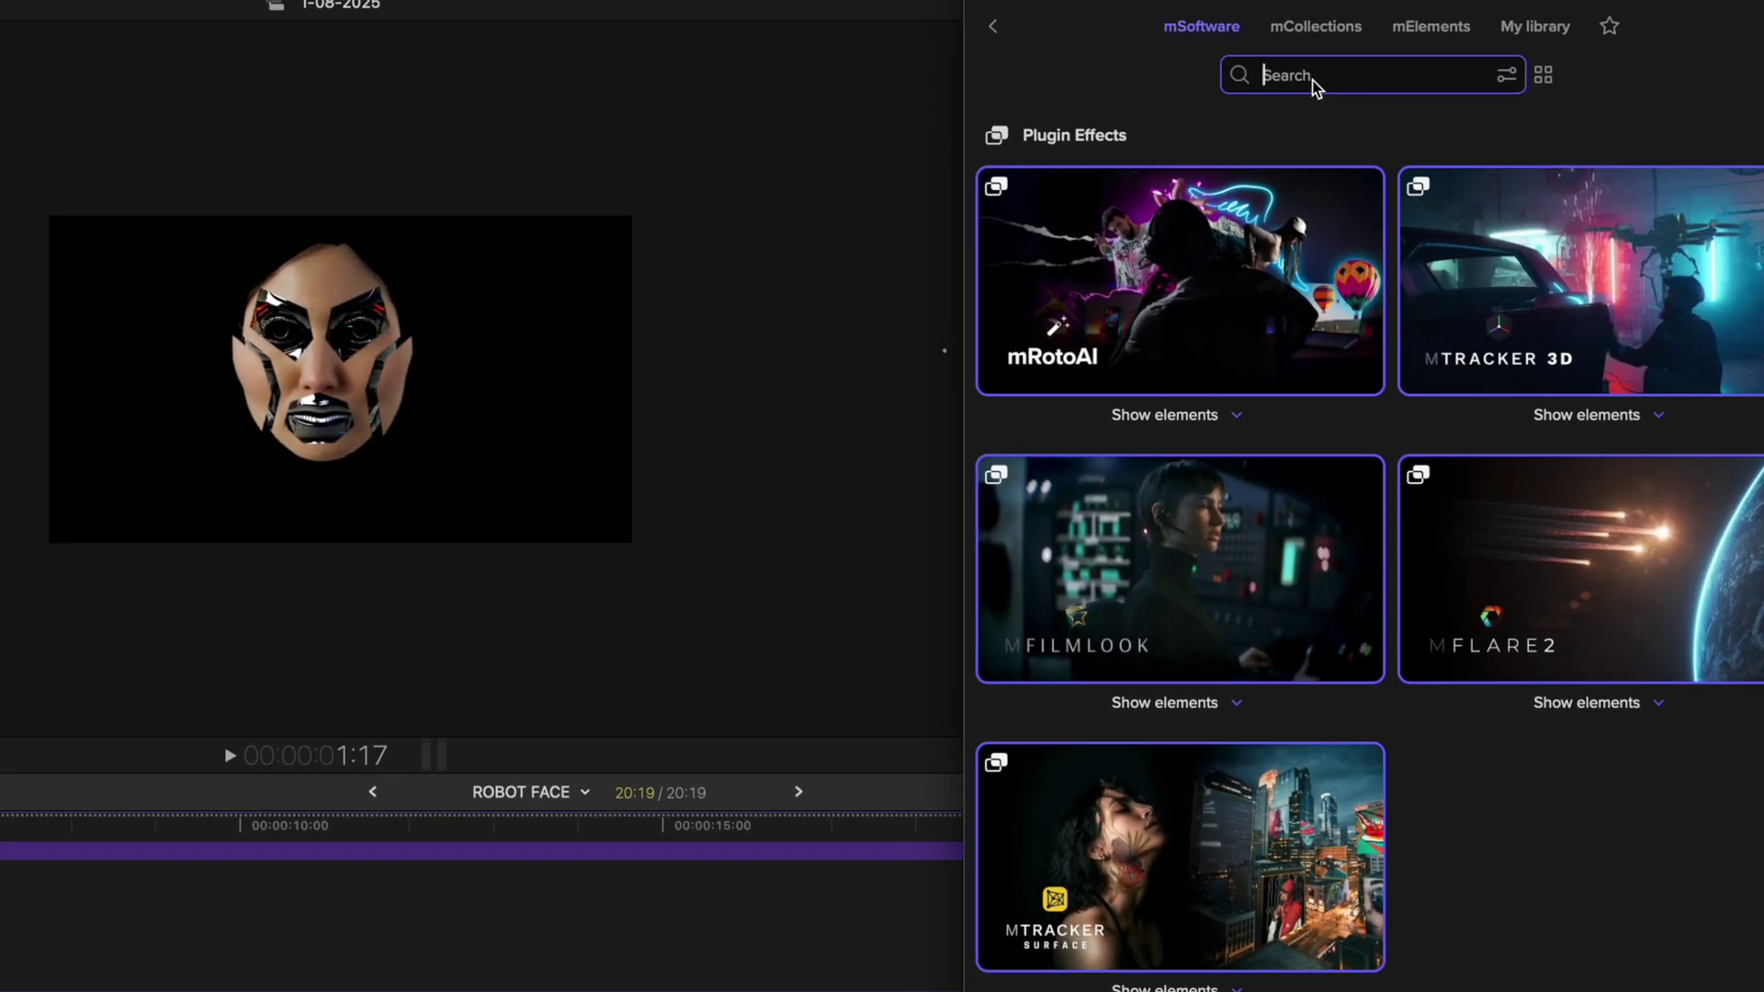
Find the Current Flux effect in mExtension and apply it to the adjustment layer directly above the robot face clip.
type("t flux")
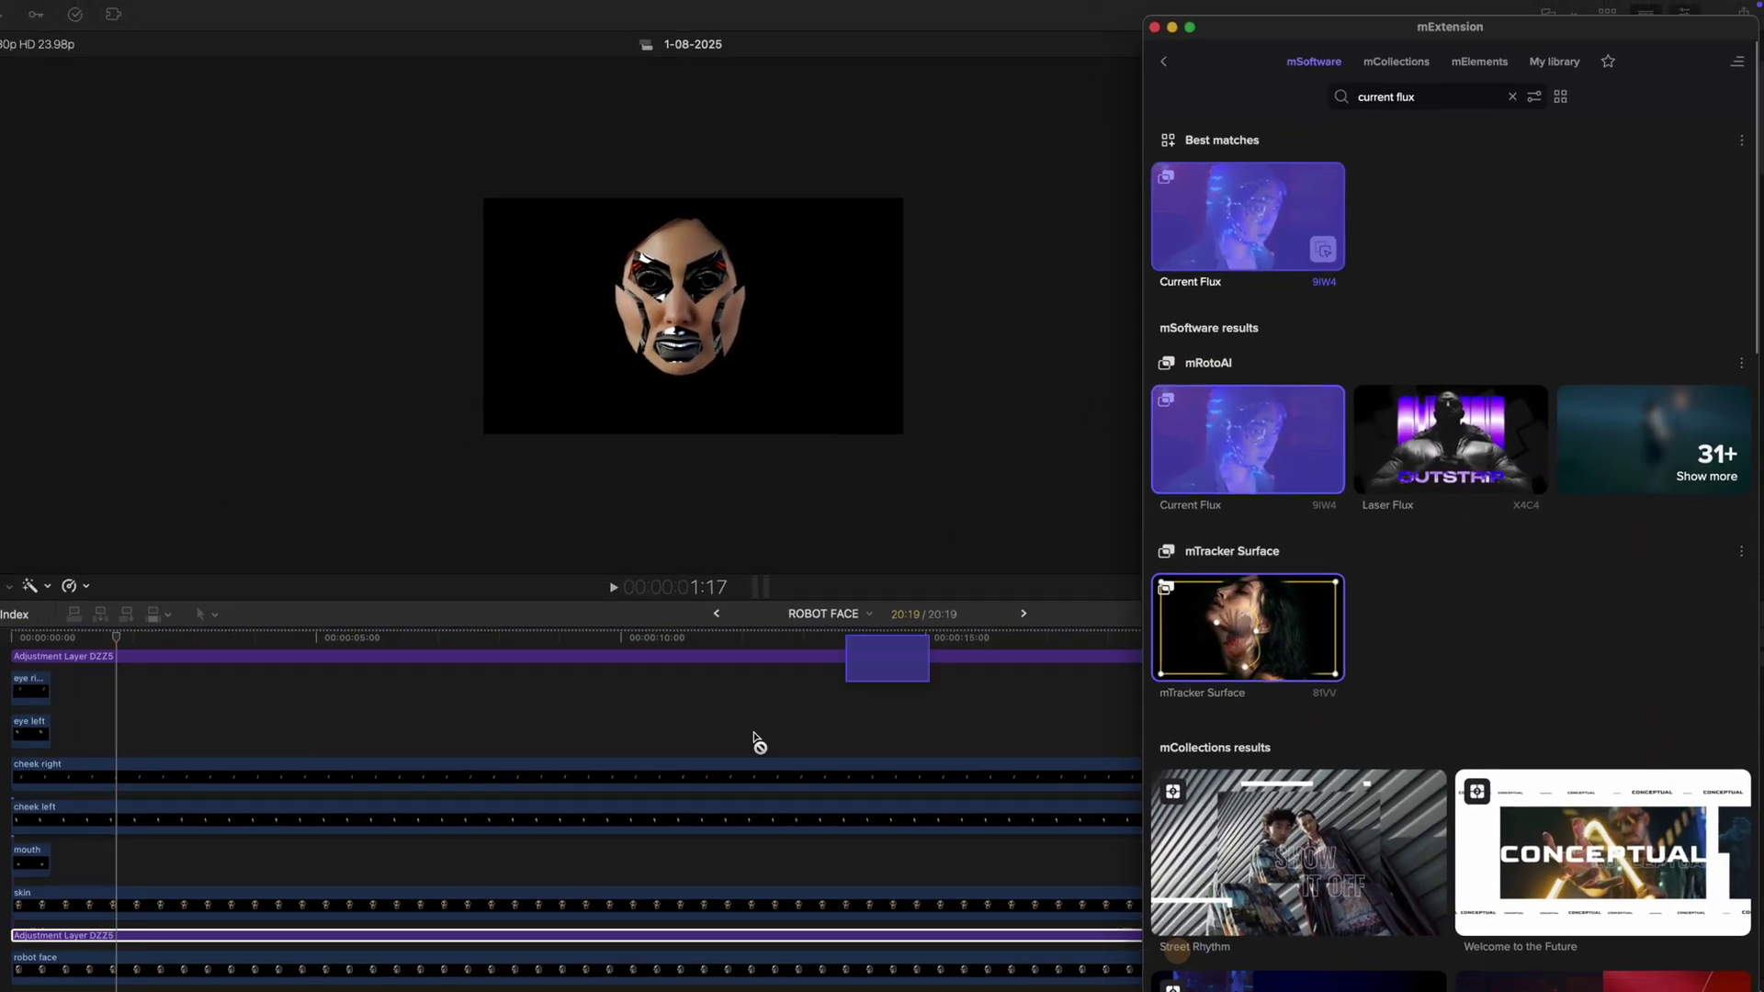
left_click_drag(754, 740, 514, 941)
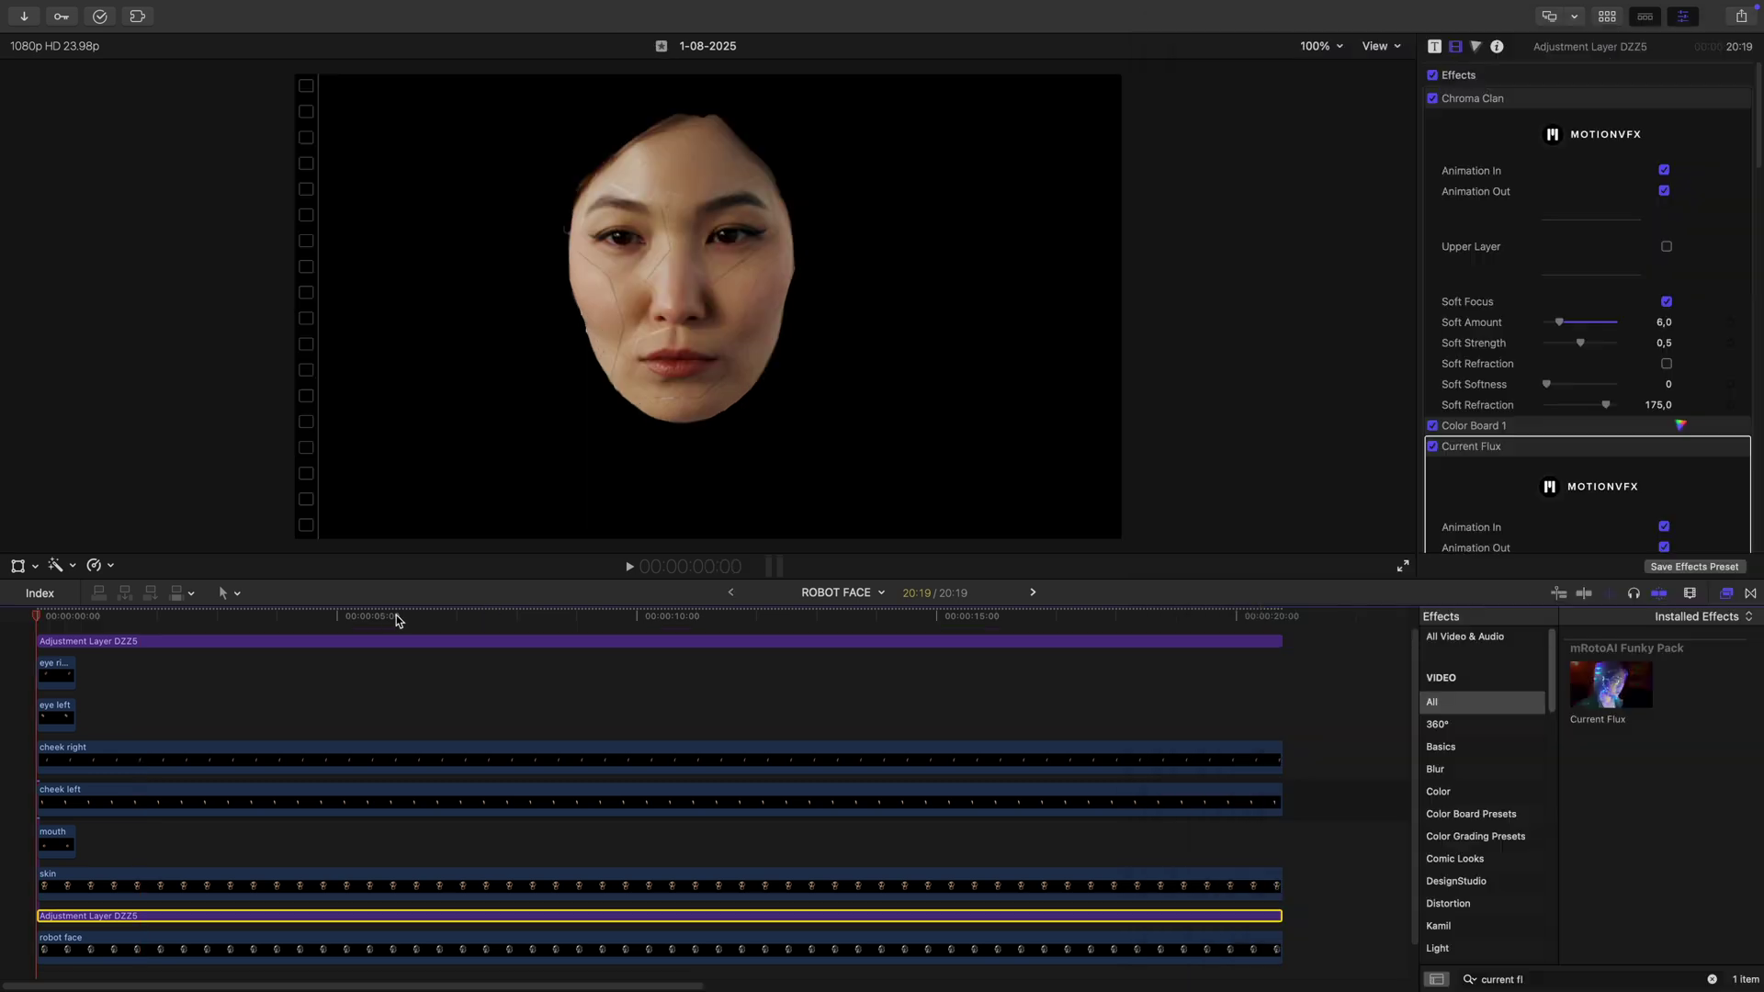
left_click(393, 619)
Set Current Flux's Animation In Speed to 23.17, Animation Out Speed to 23.46 and Output to Masked Video.
scroll(1562, 316, "down", 5)
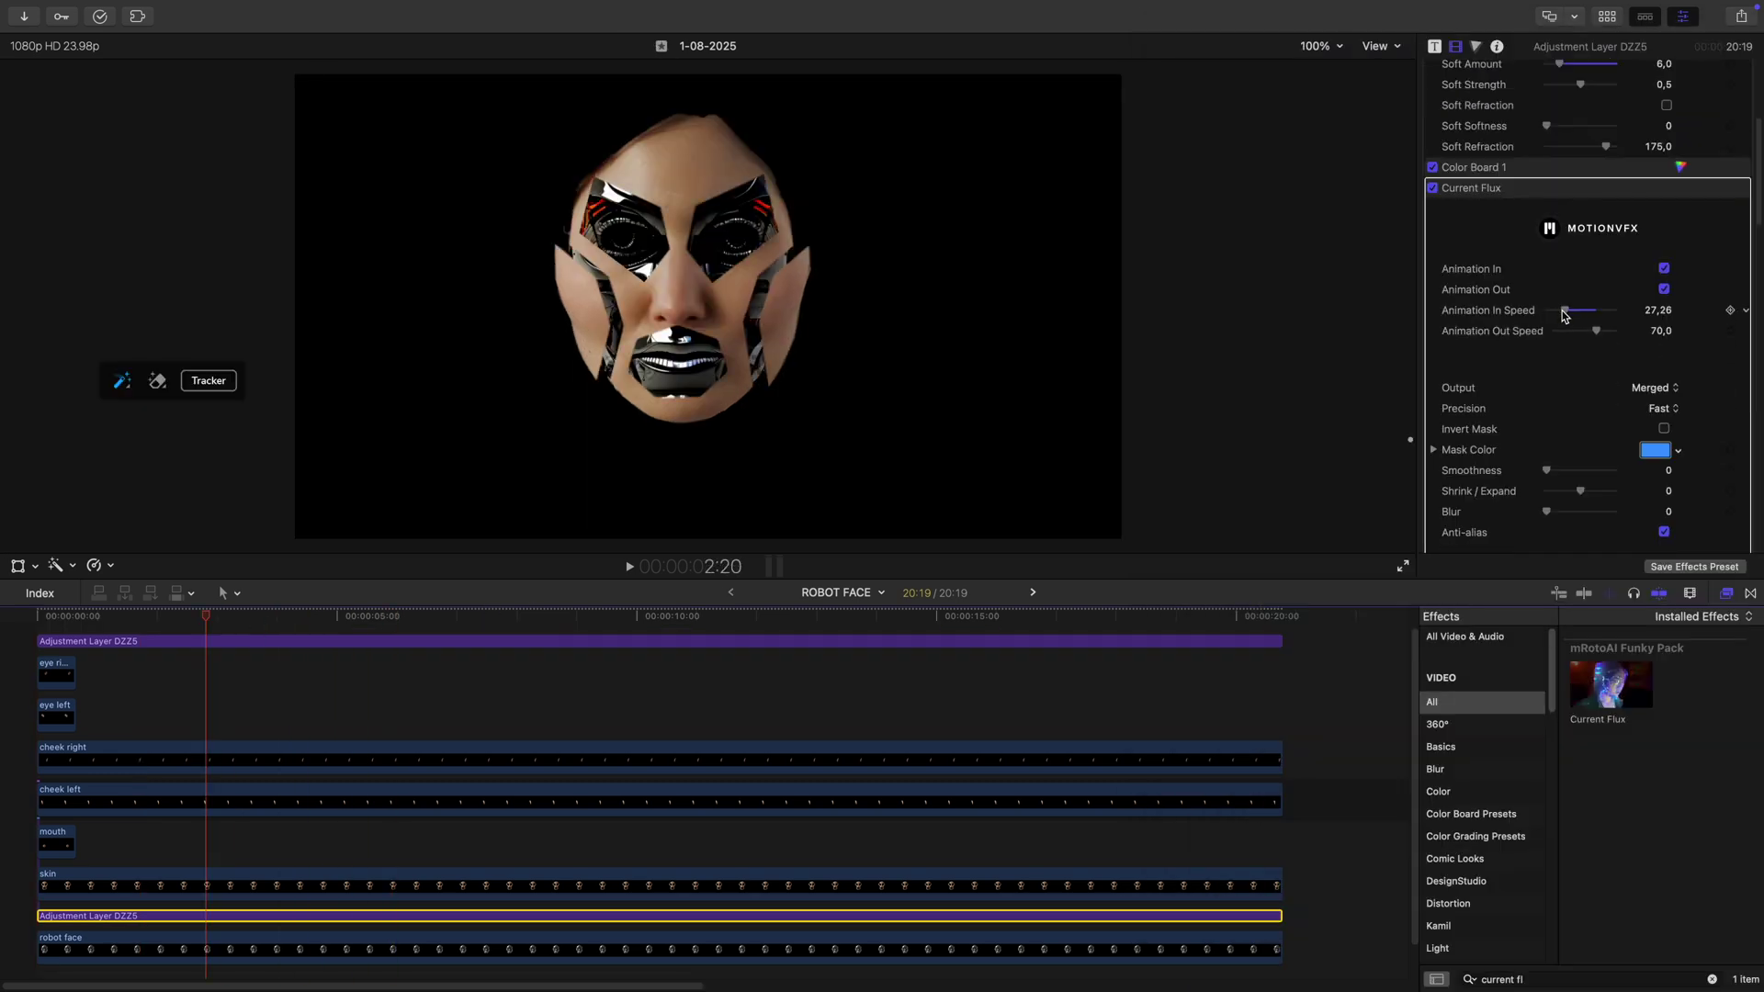
left_click_drag(1559, 312, 1568, 332)
left_click_drag(1560, 311, 1563, 313)
left_click(1653, 391)
left_click(1665, 535)
Set Current Flux's Effect Color 1 and Effect Color 3 to light blue and review the remaining effect settings.
scroll(1618, 546, "down", 7)
left_click(1663, 439)
left_click(1265, 557)
left_click(1265, 566)
left_click(1167, 426)
left_click(1664, 558)
left_click(1269, 561)
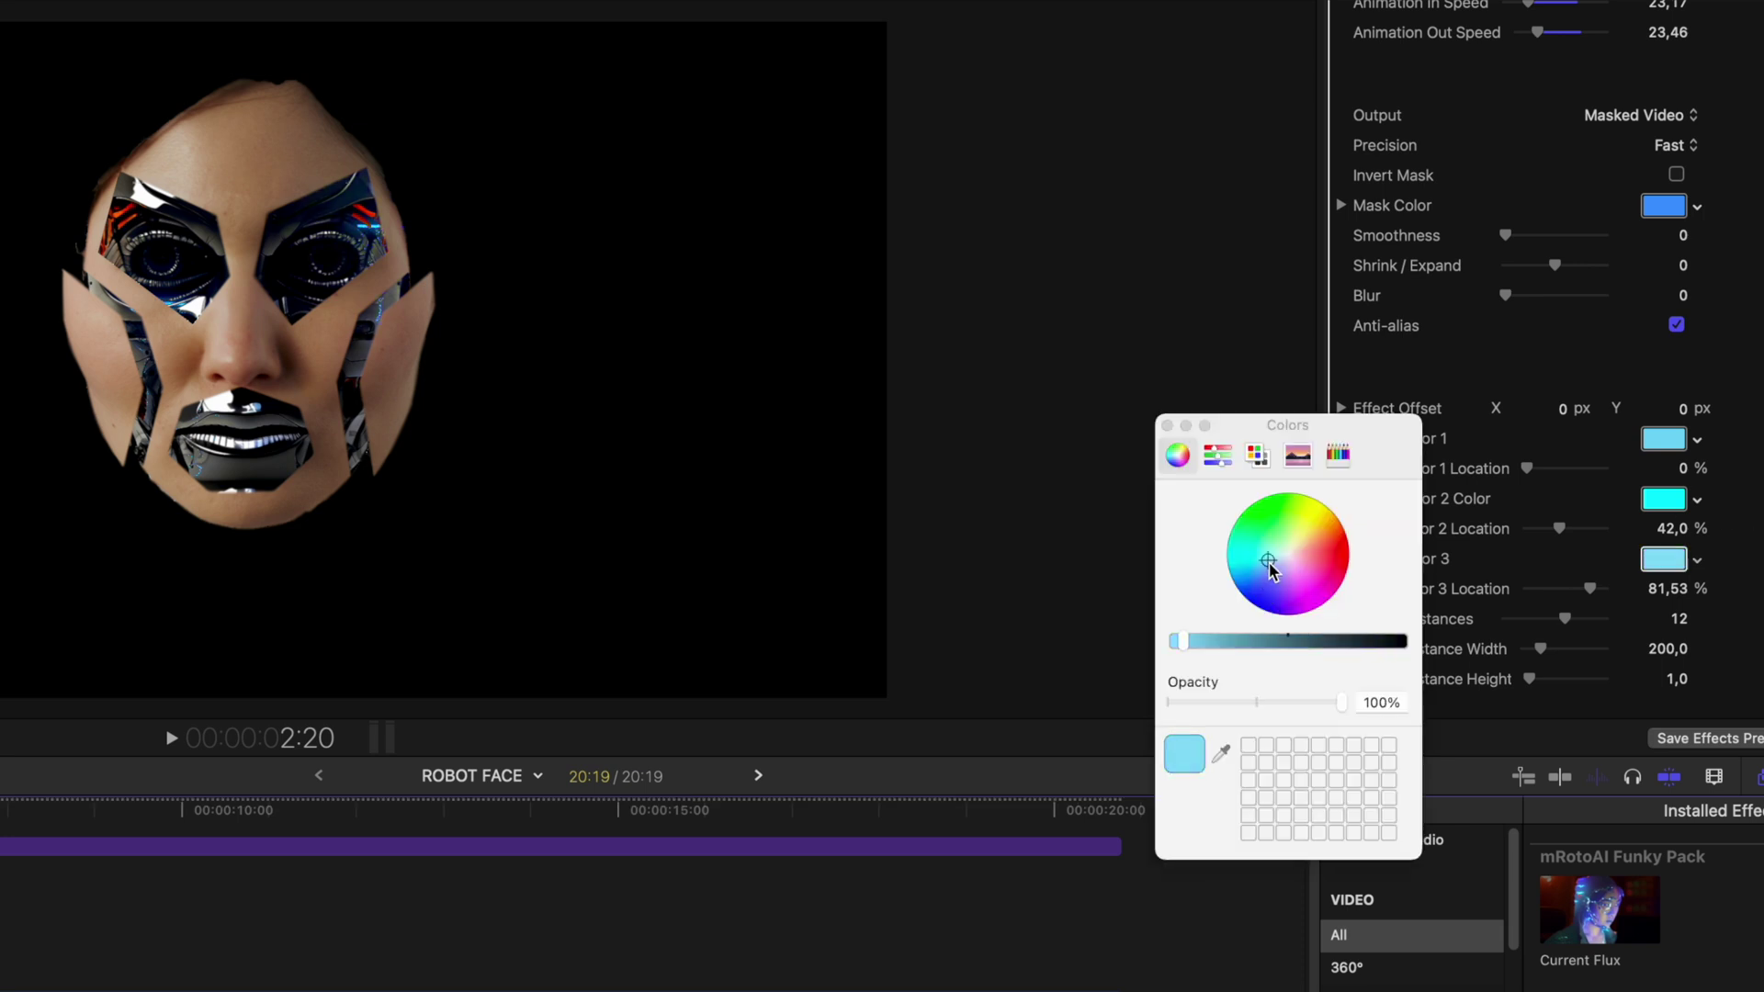
left_click(1168, 426)
scroll(1560, 575, "down", 5)
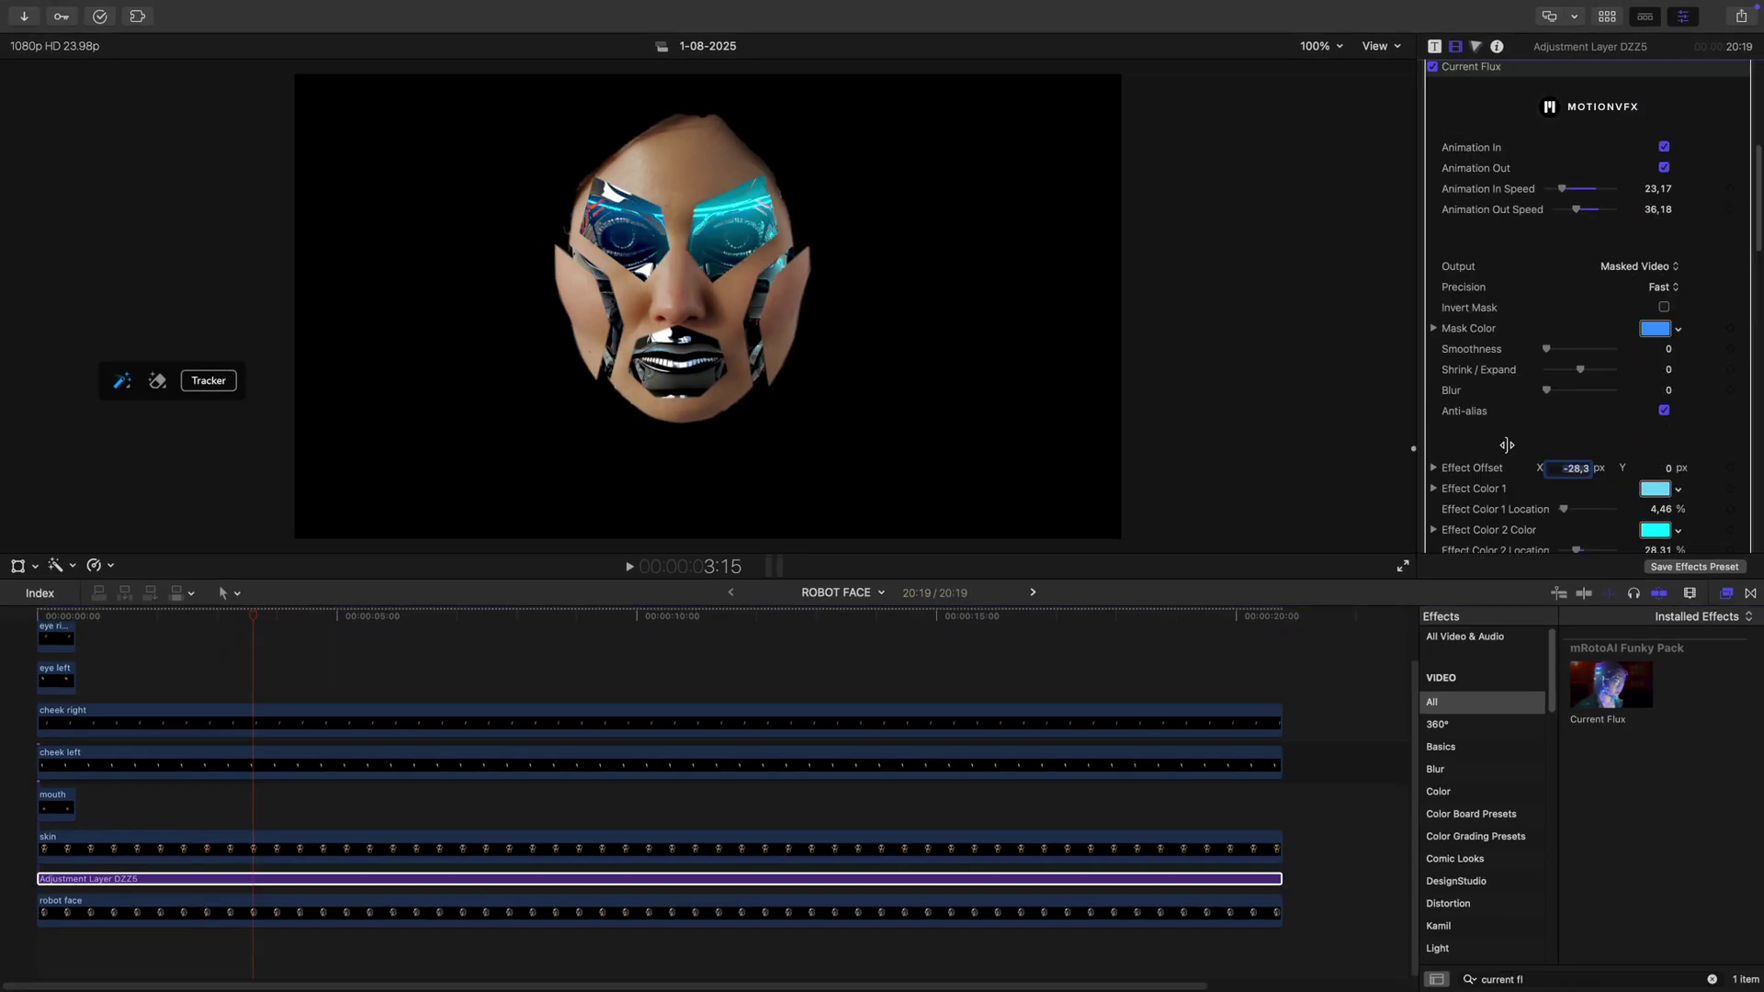
scroll(1507, 445, "down", 3)
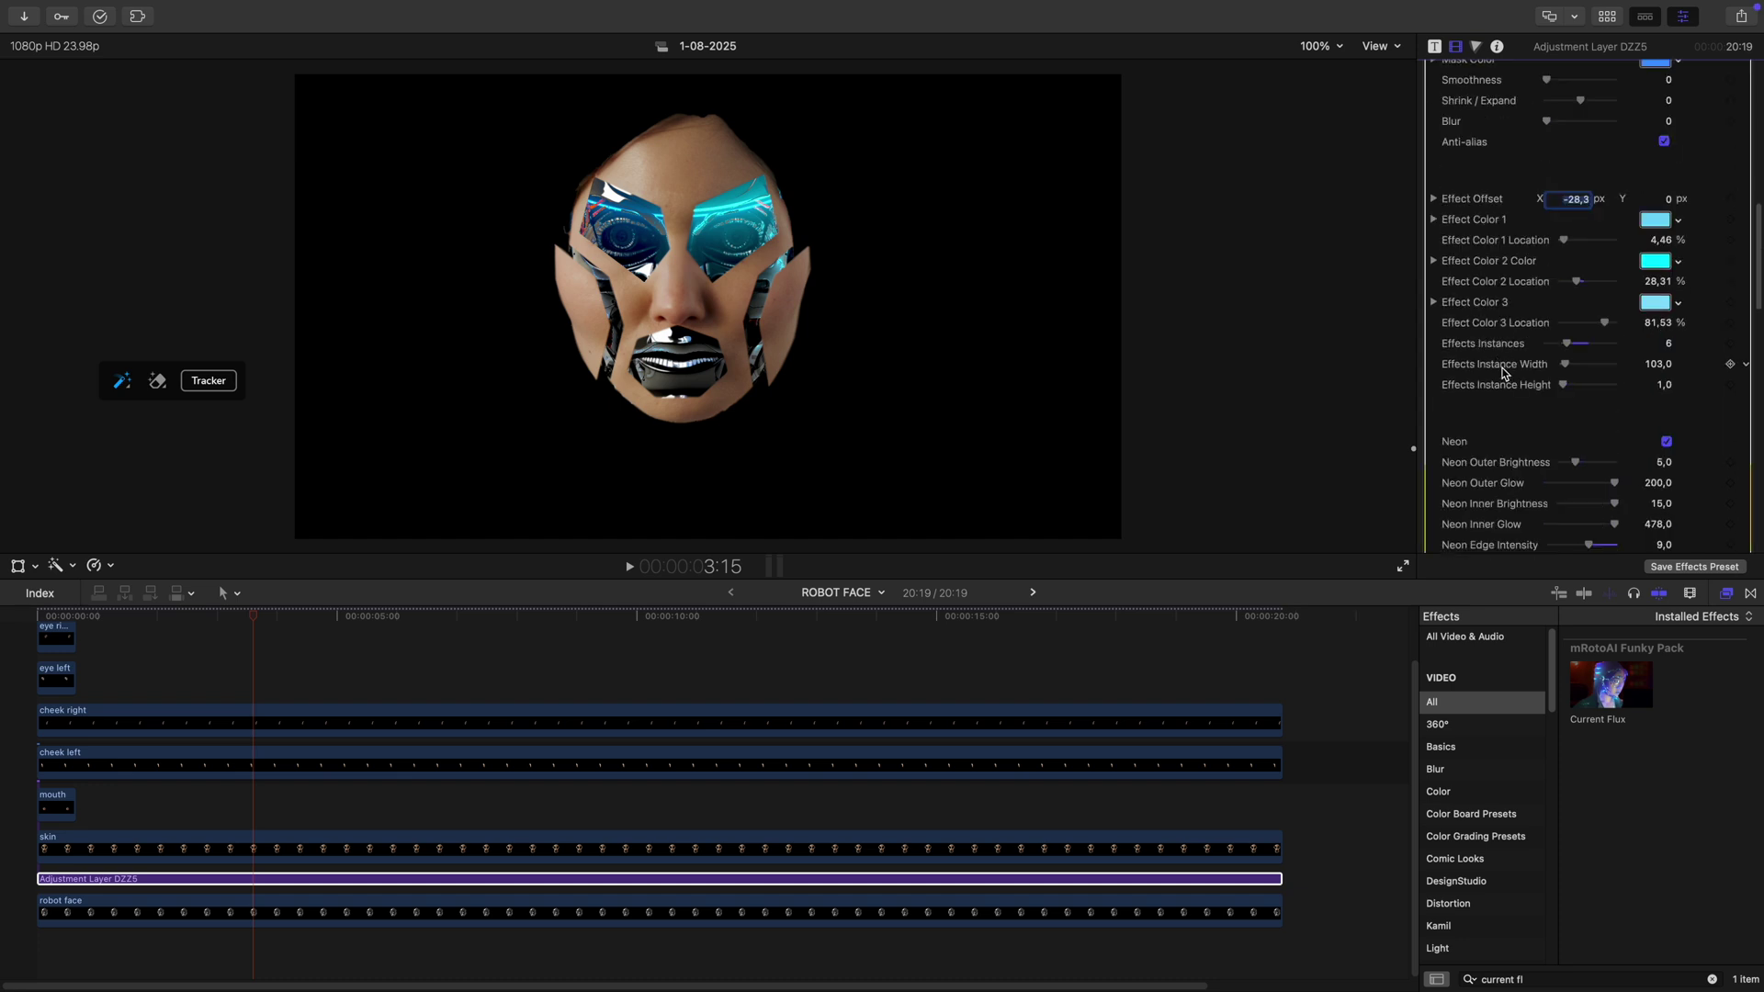
Place the Selection E8GW element from mExtension between the robot face clip and its adjustment layer at the timeline's start.
left_click(262, 617)
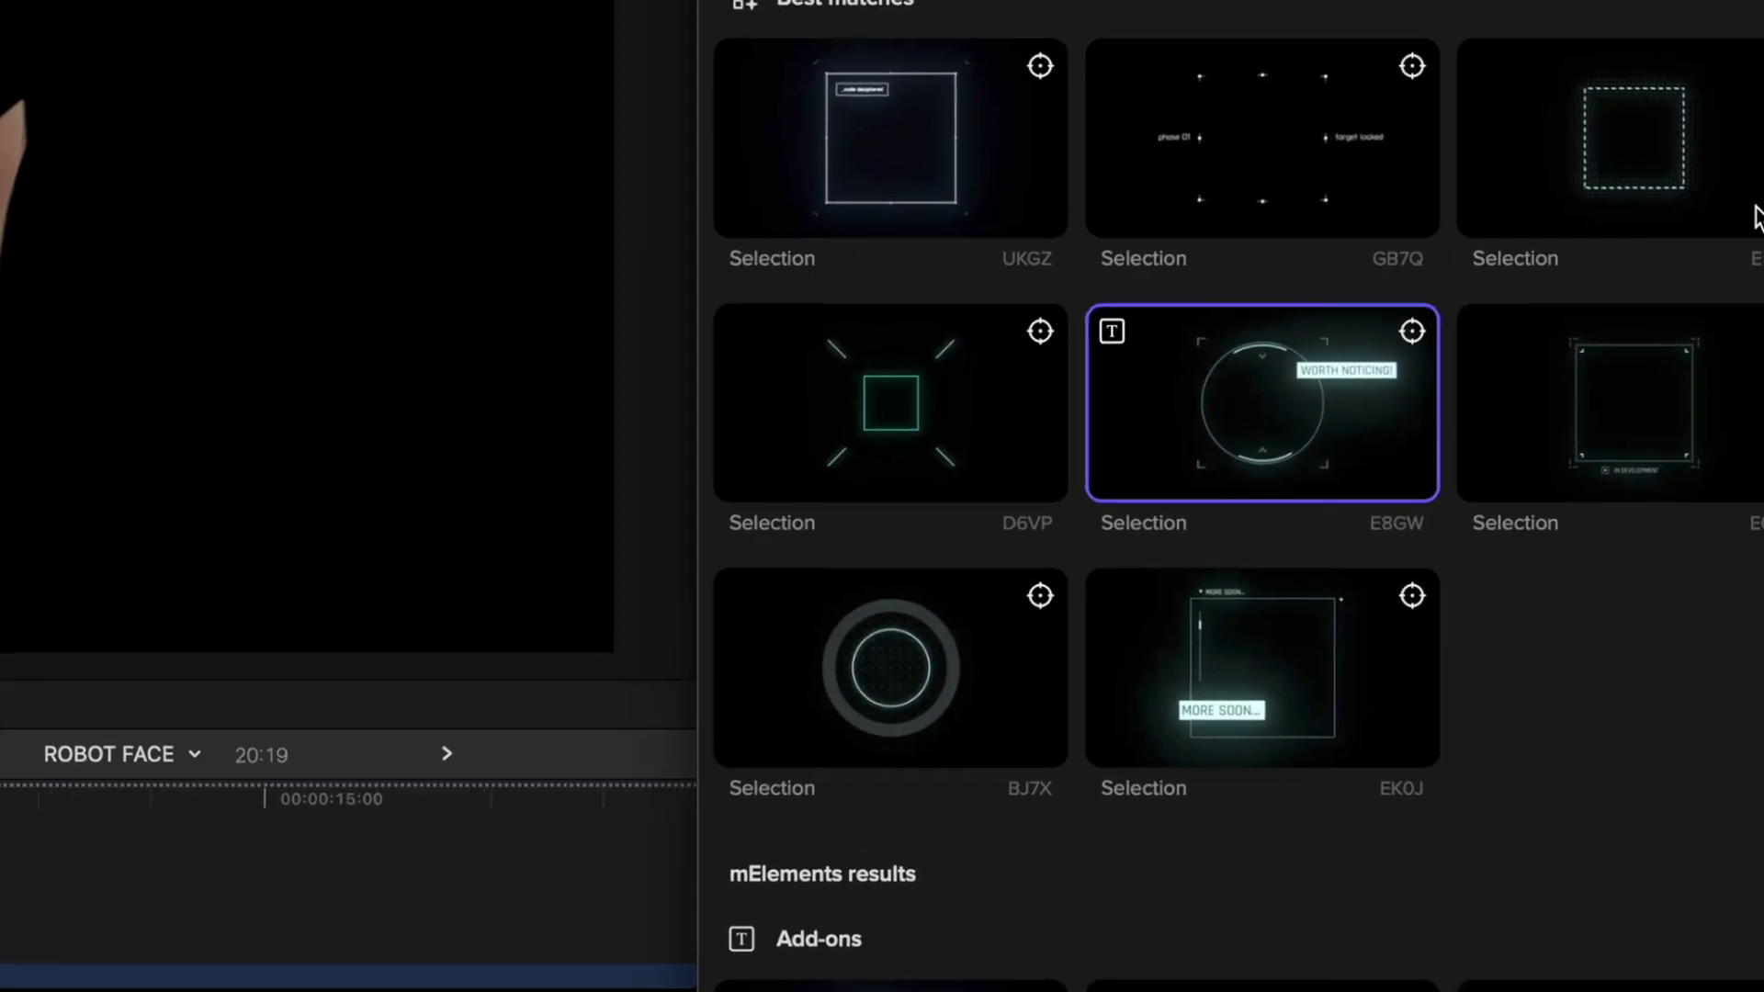
mouse_move(1259, 424)
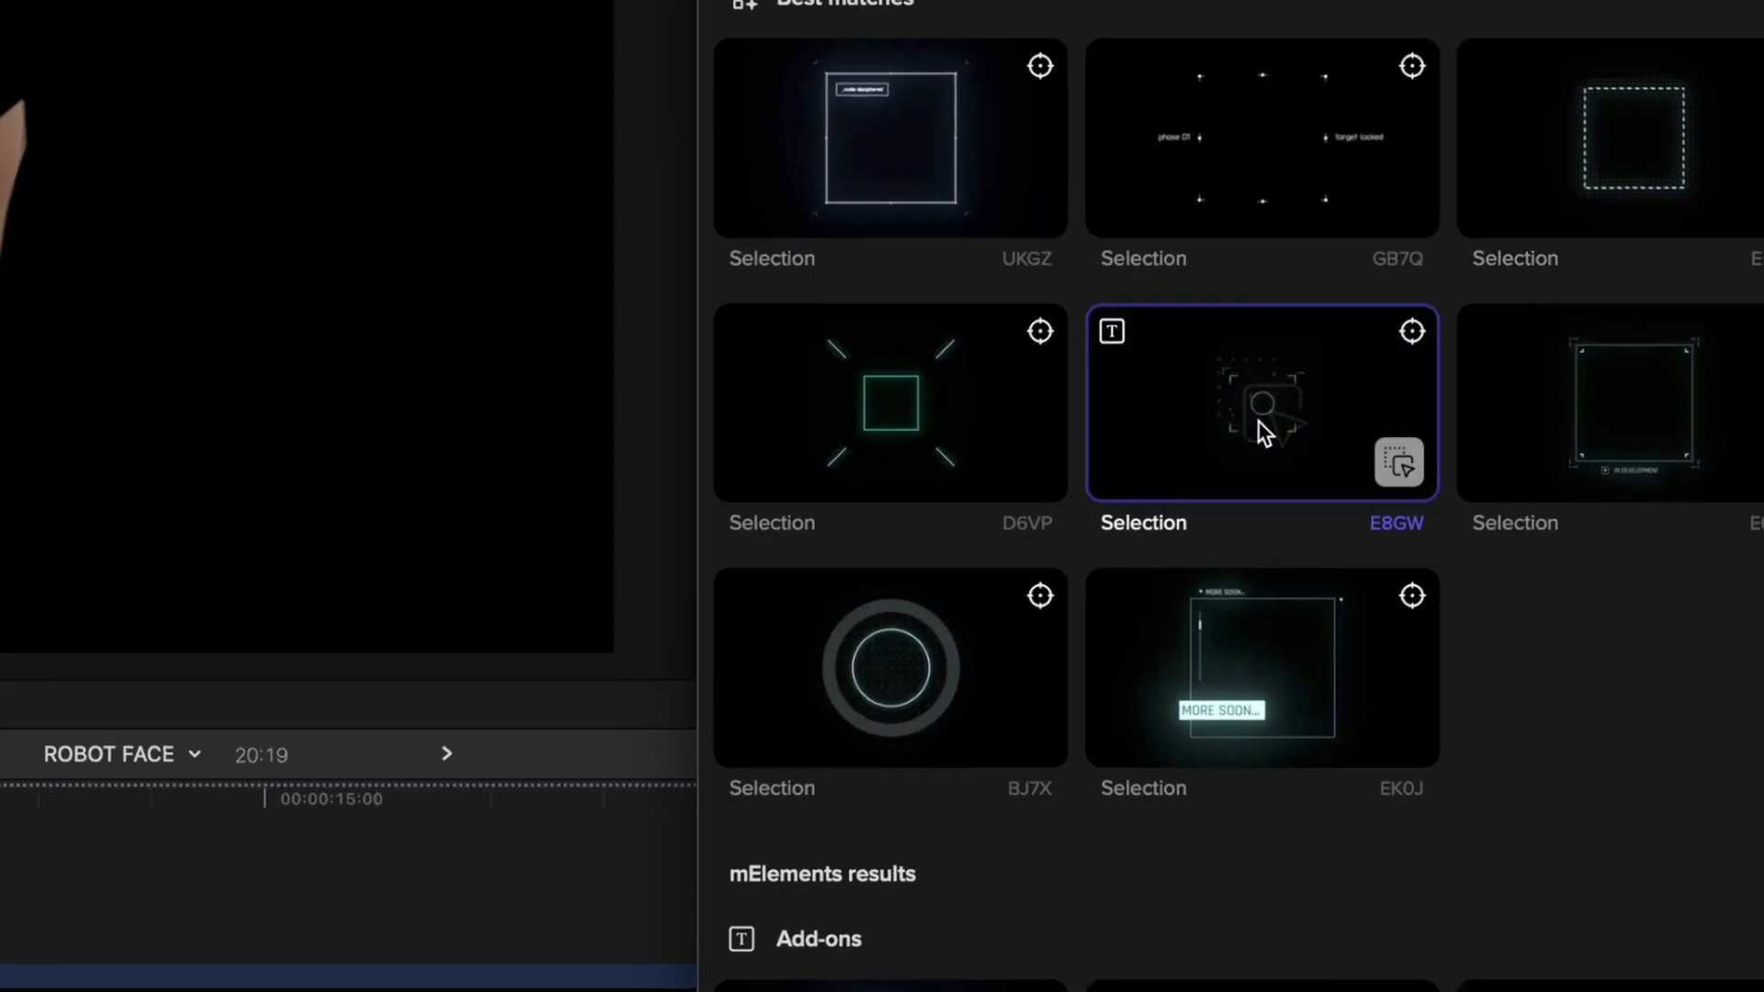
left_click_drag(1258, 423, 57, 903)
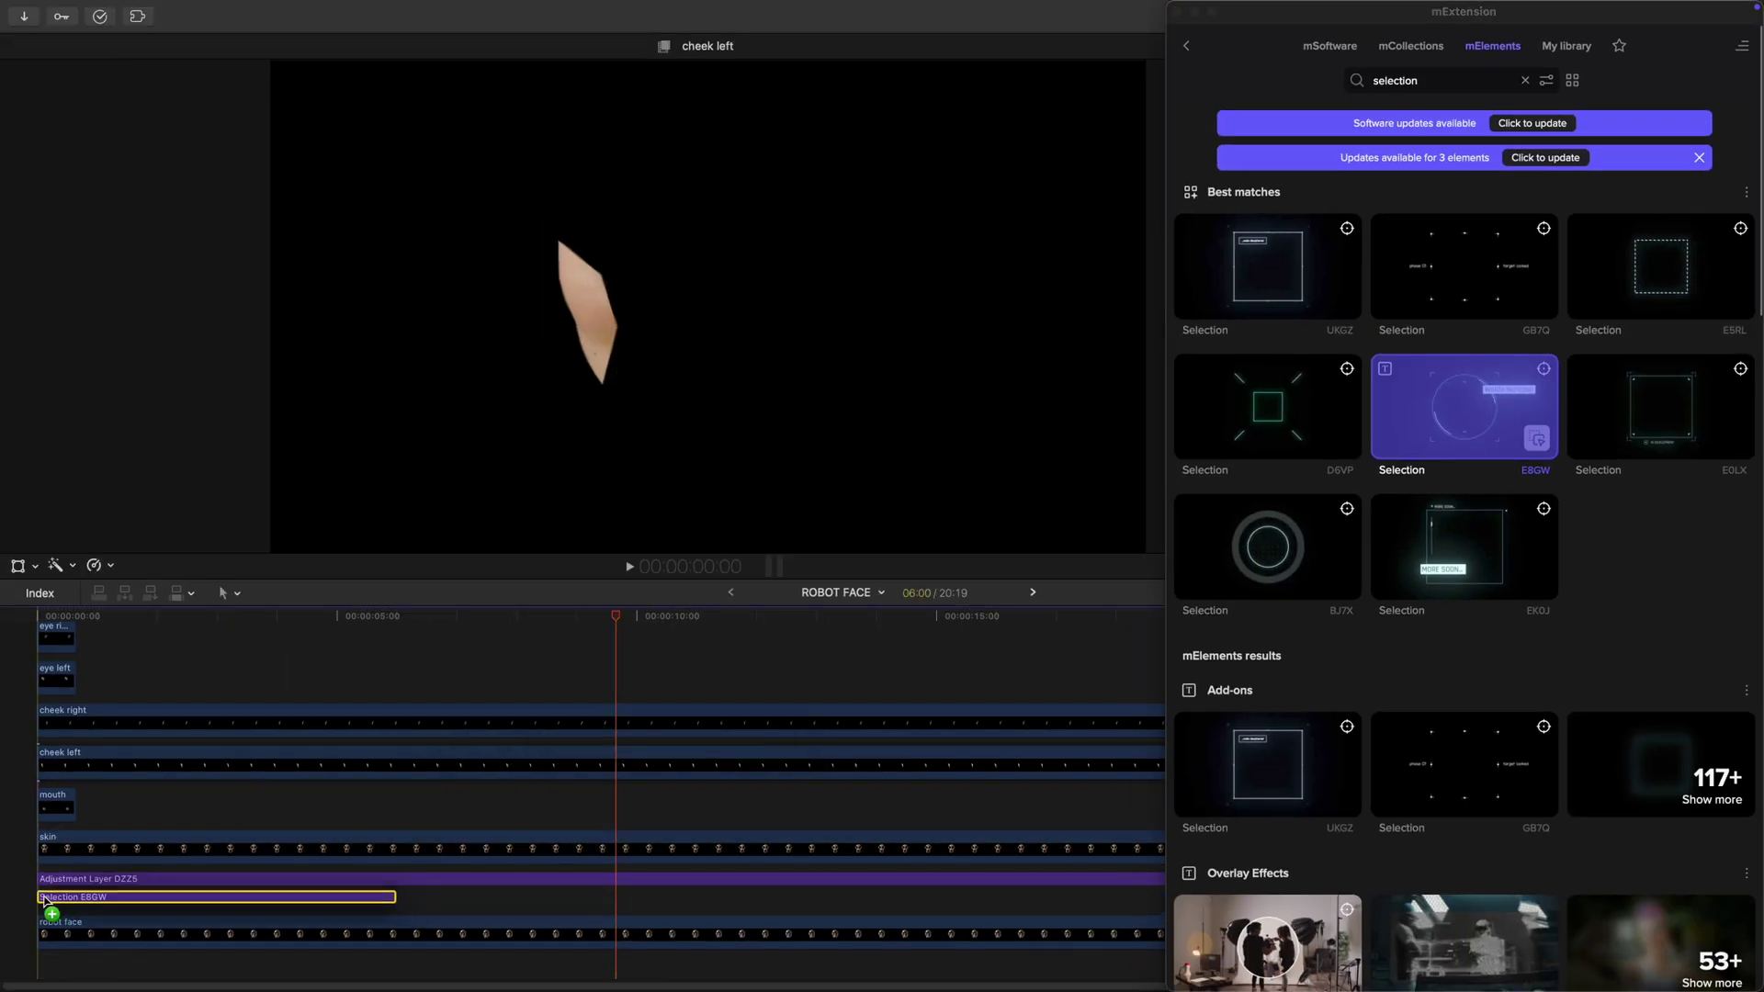
Turn off the title and dots of the Selection E8GW element so its circles remain.
left_click(1692, 303)
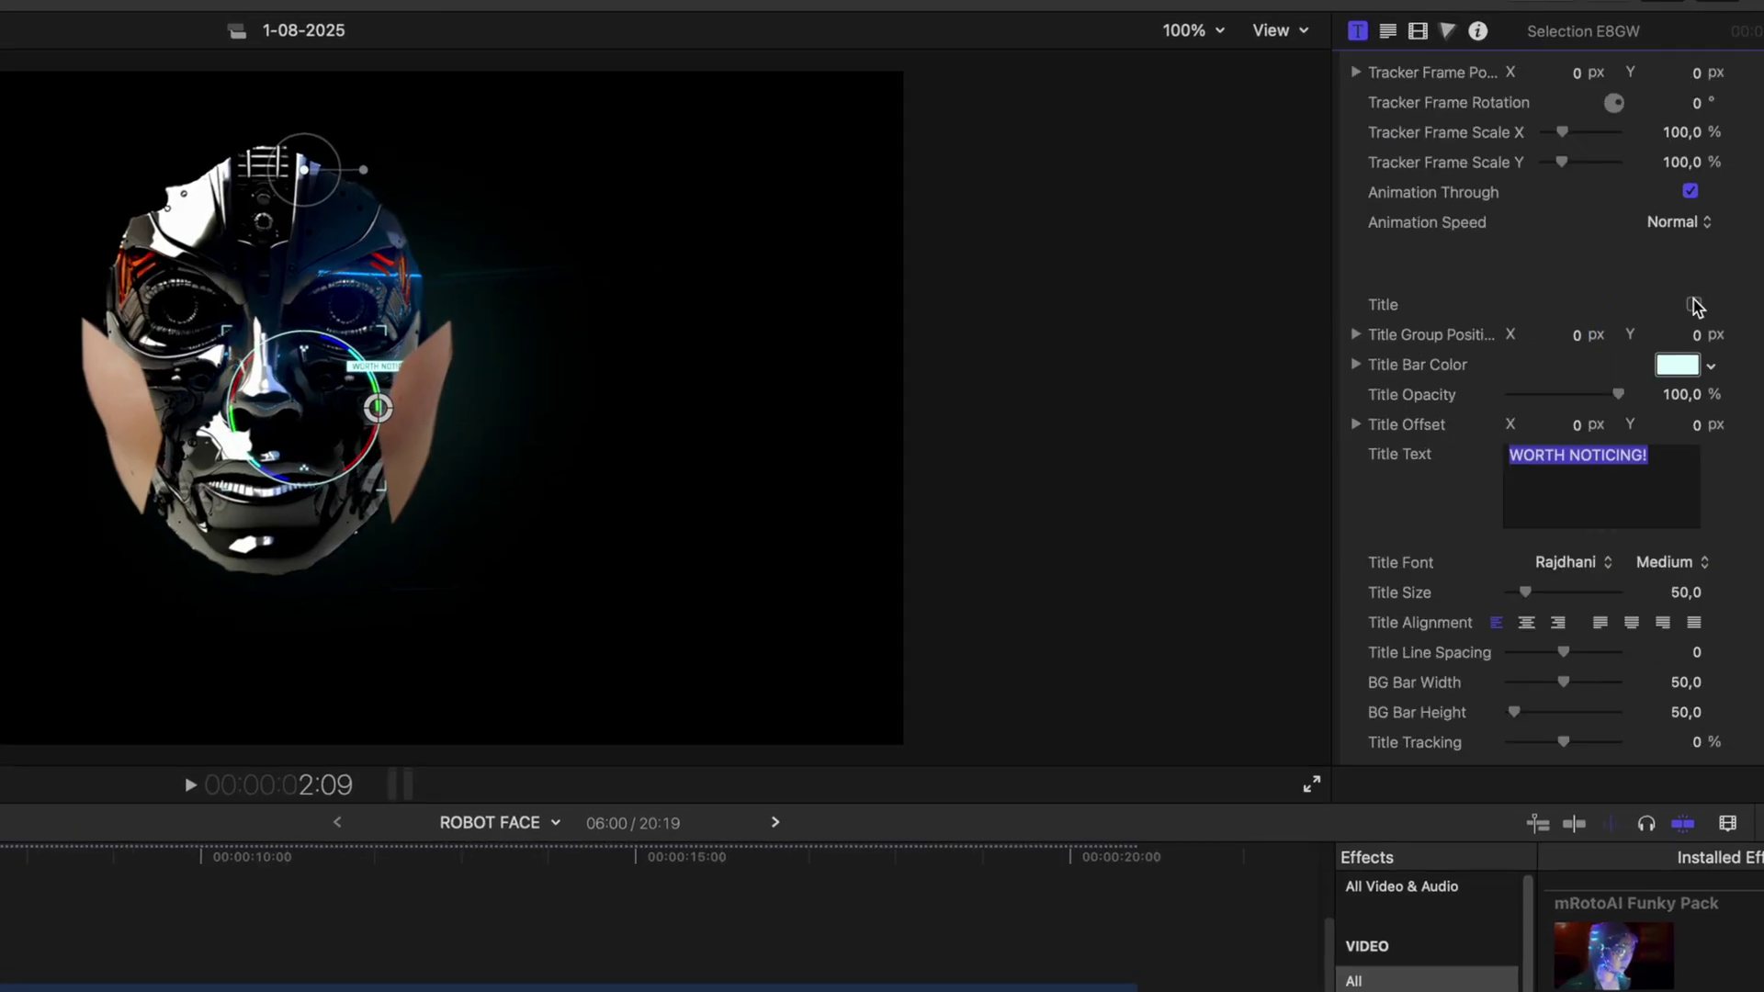
scroll(1693, 305, "down", 10)
left_click(1693, 475)
scroll(1695, 515, "up", 6)
Scale the Selection element's content to 13.06%, position it over the robot's eye, and set Circles Size to 0.65 px.
scroll(1697, 542, "down", 9)
scroll(1571, 378, "up", 15)
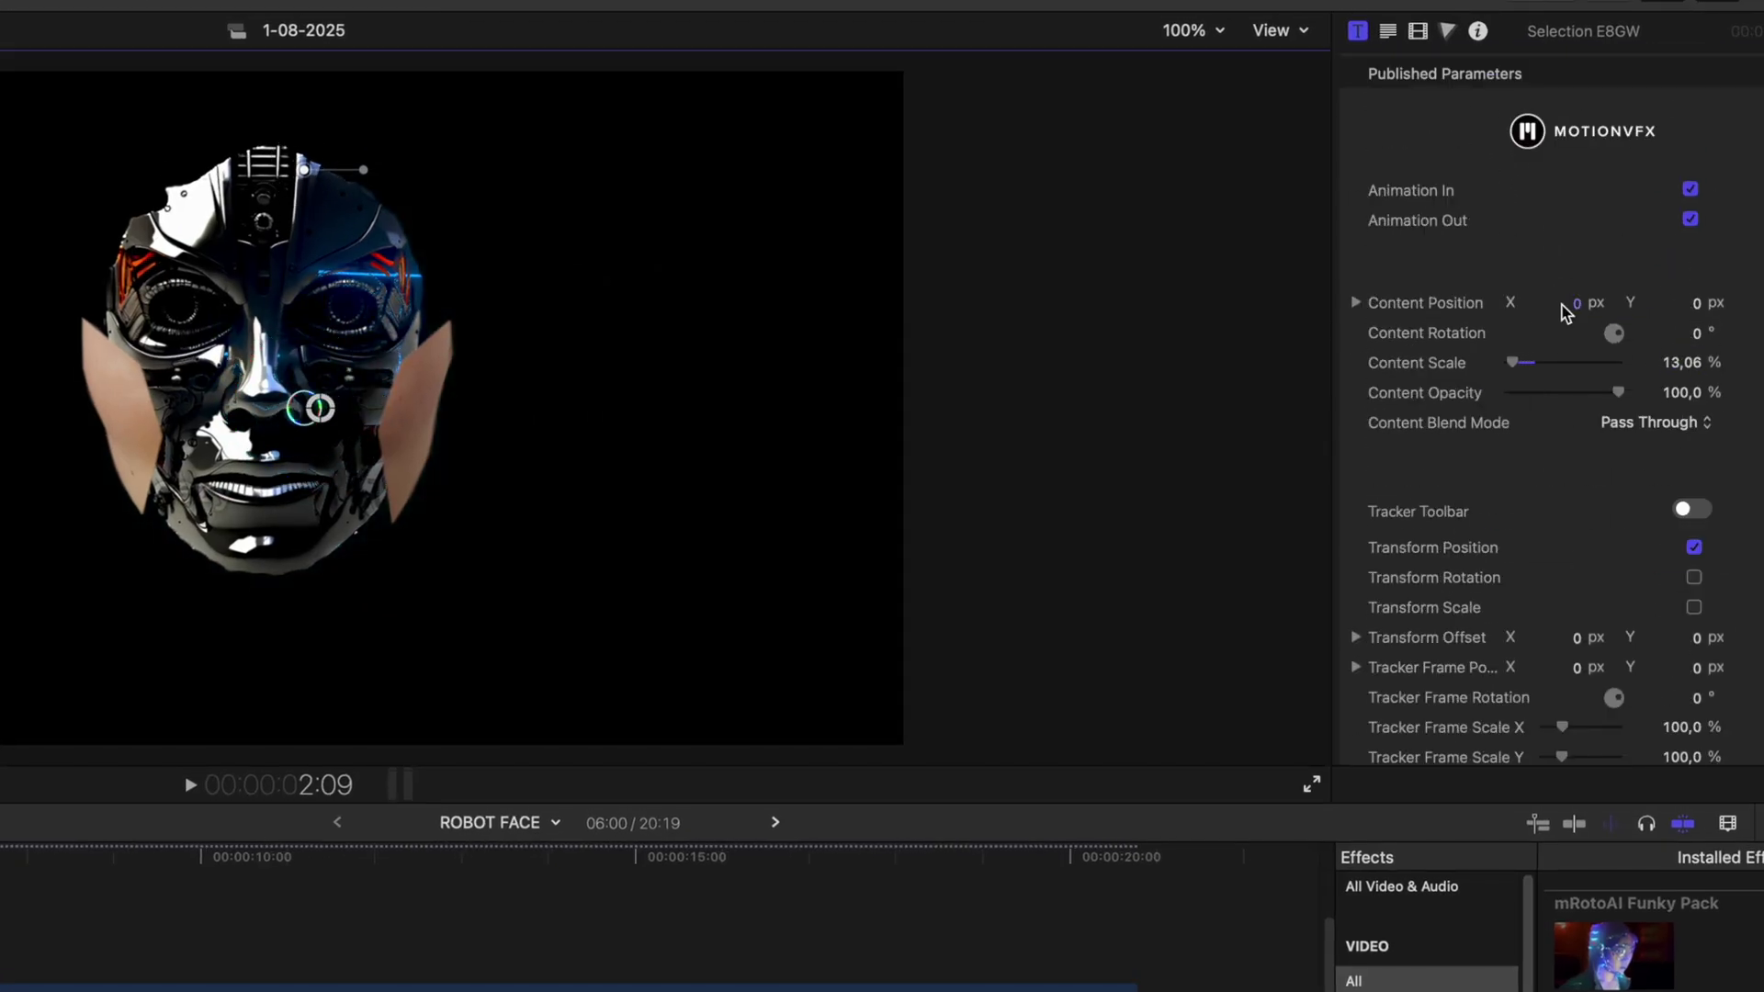
scroll(1566, 312, "down", 20)
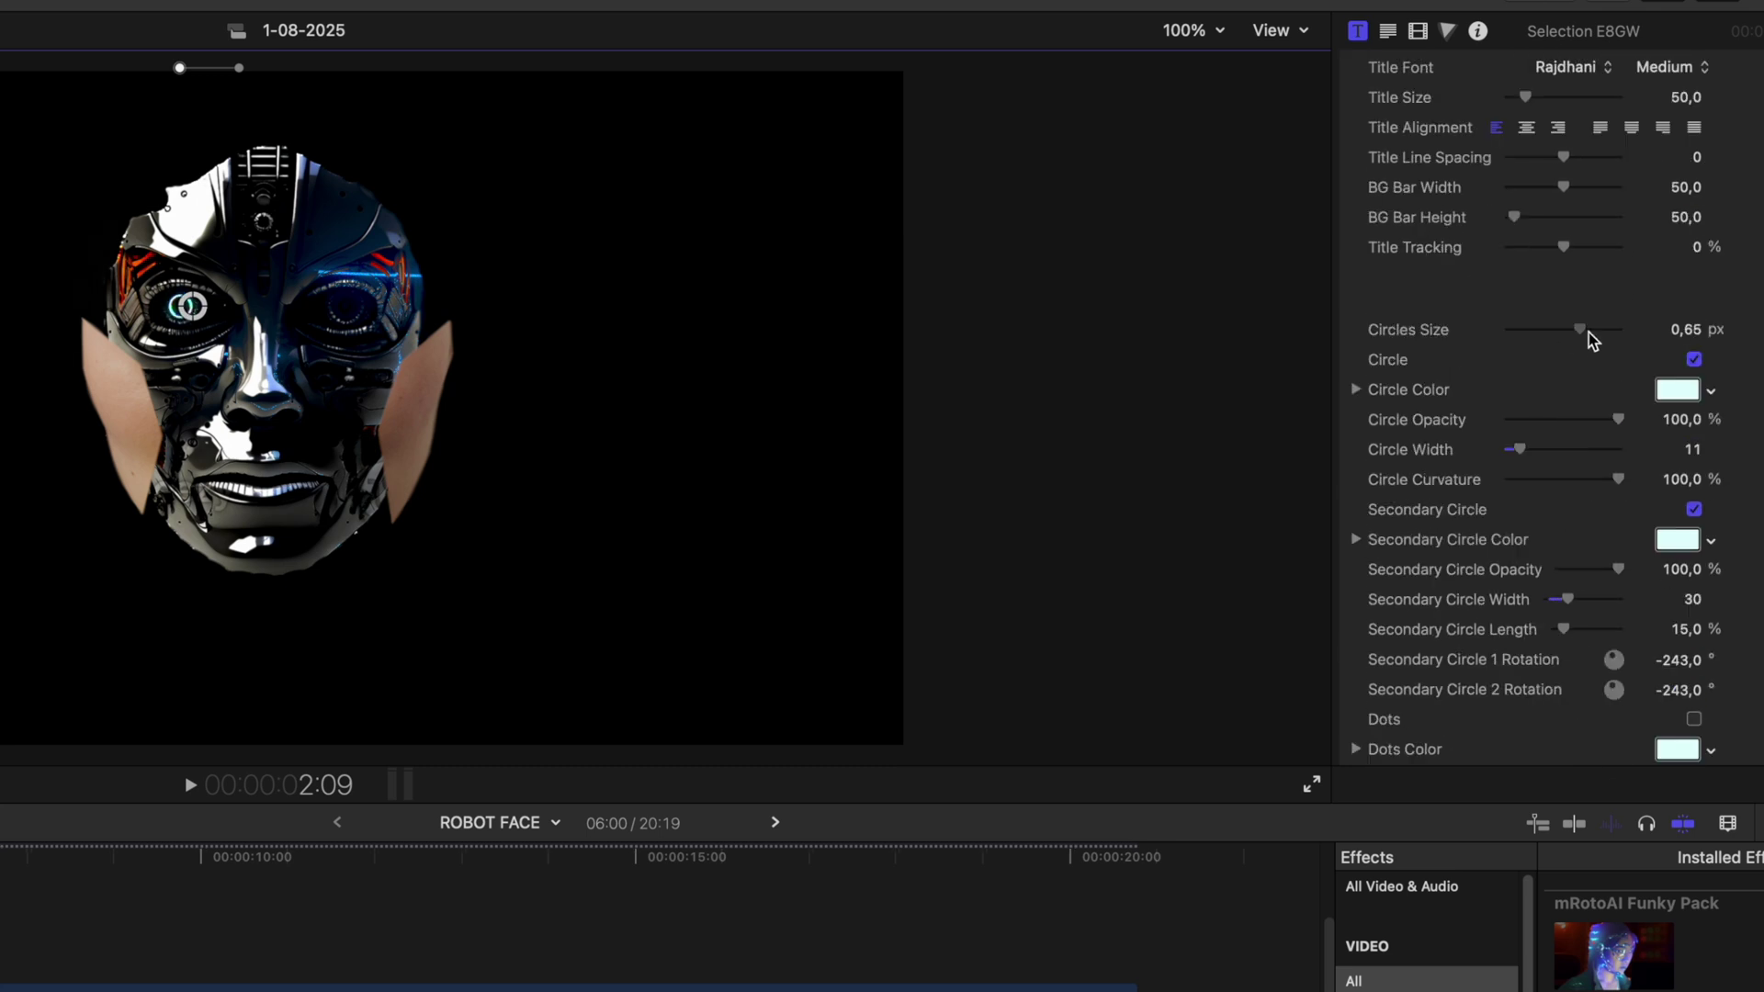
left_click_drag(179, 68, 304, 71)
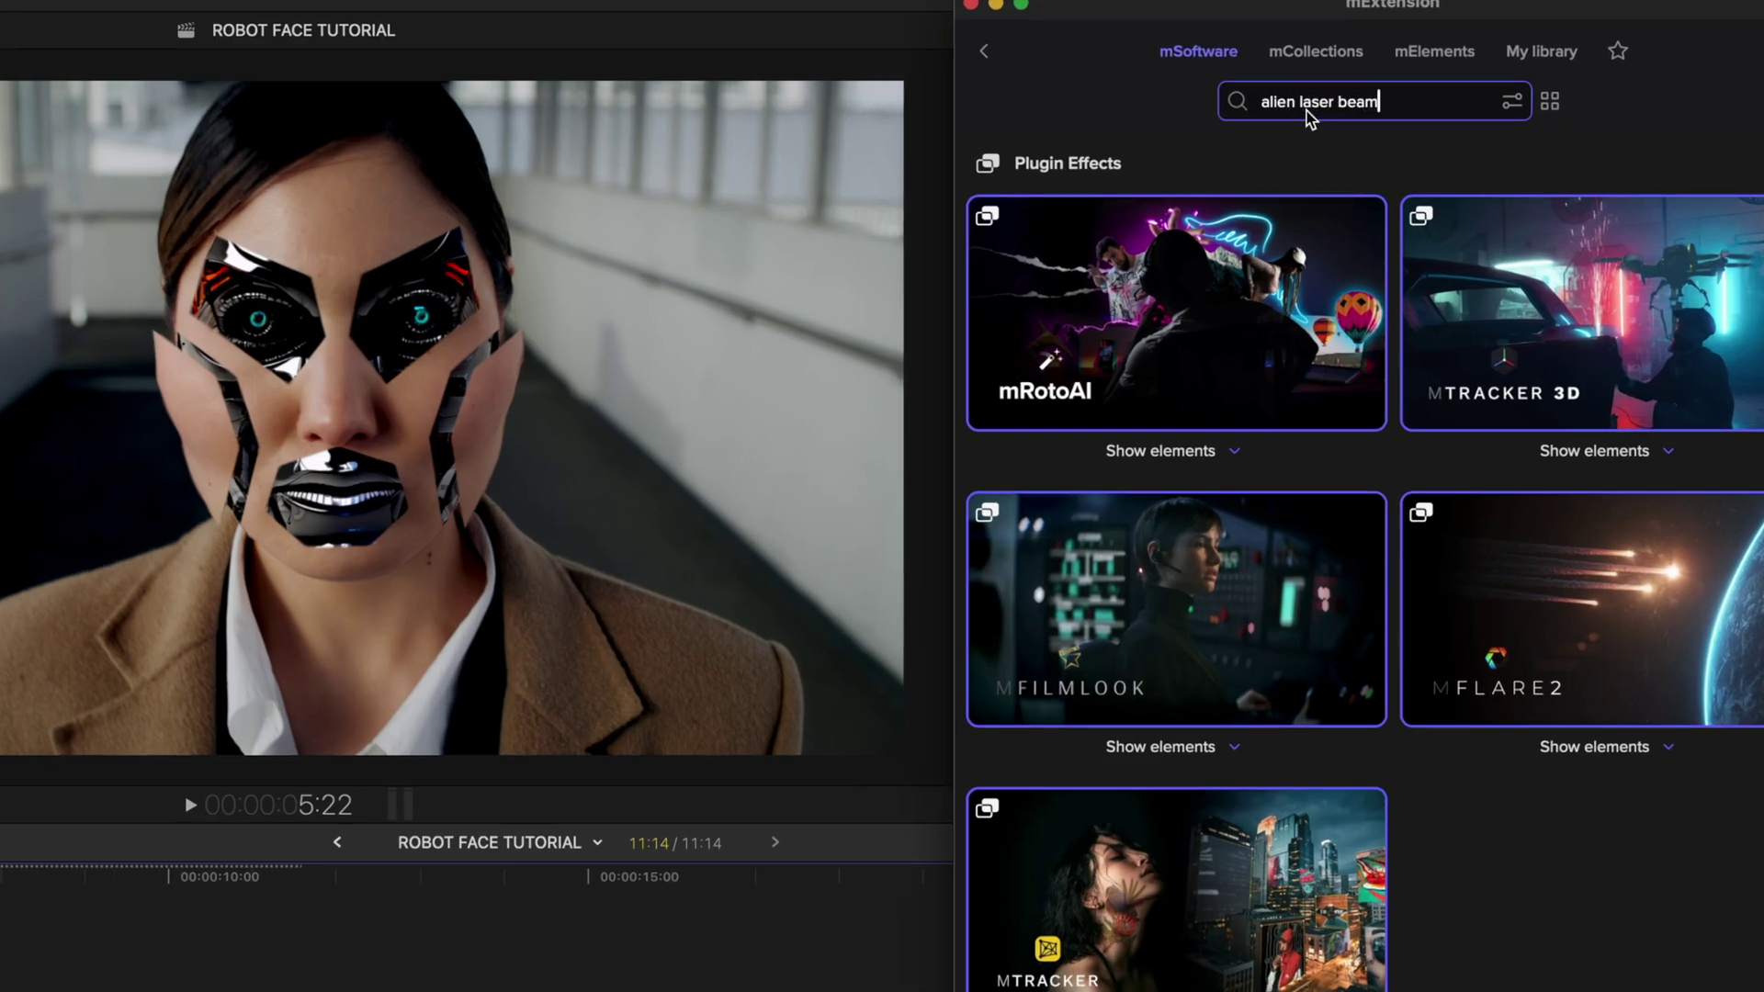
Find Alien Laser Beam in mExtension, apply it to the shorter adjustment layer, and track its flare onto the robot eyes.
key("Return")
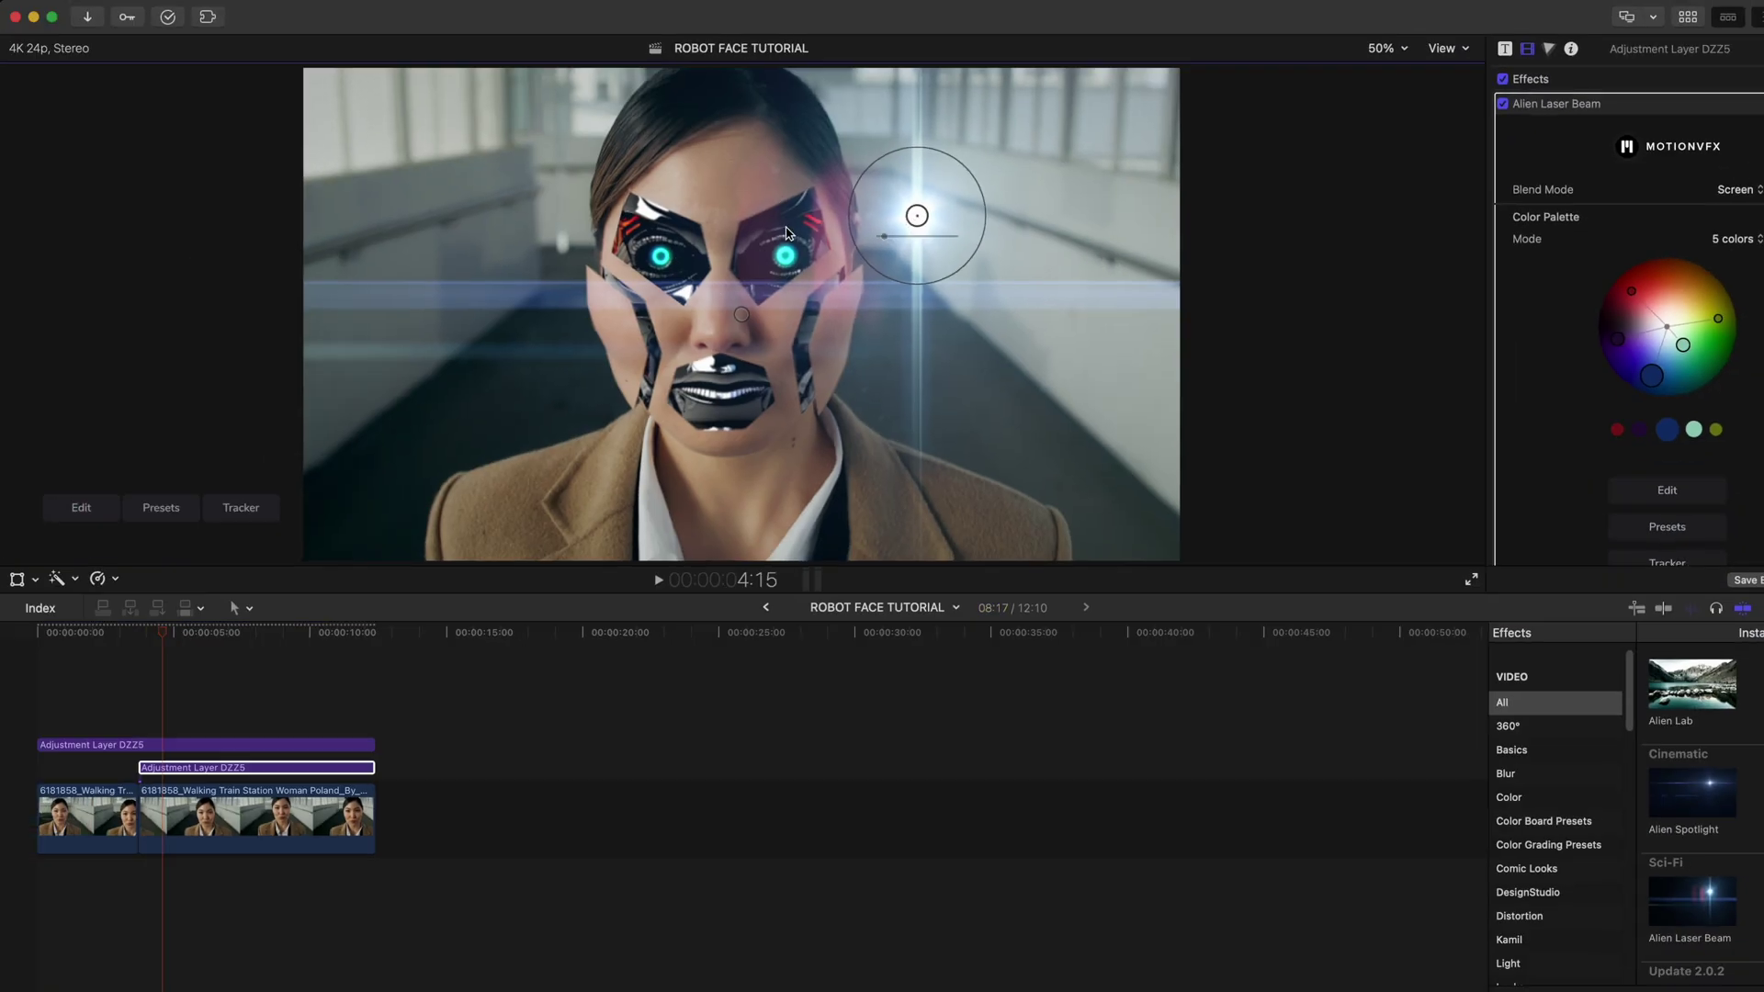
left_click_drag(877, 243, 621, 281)
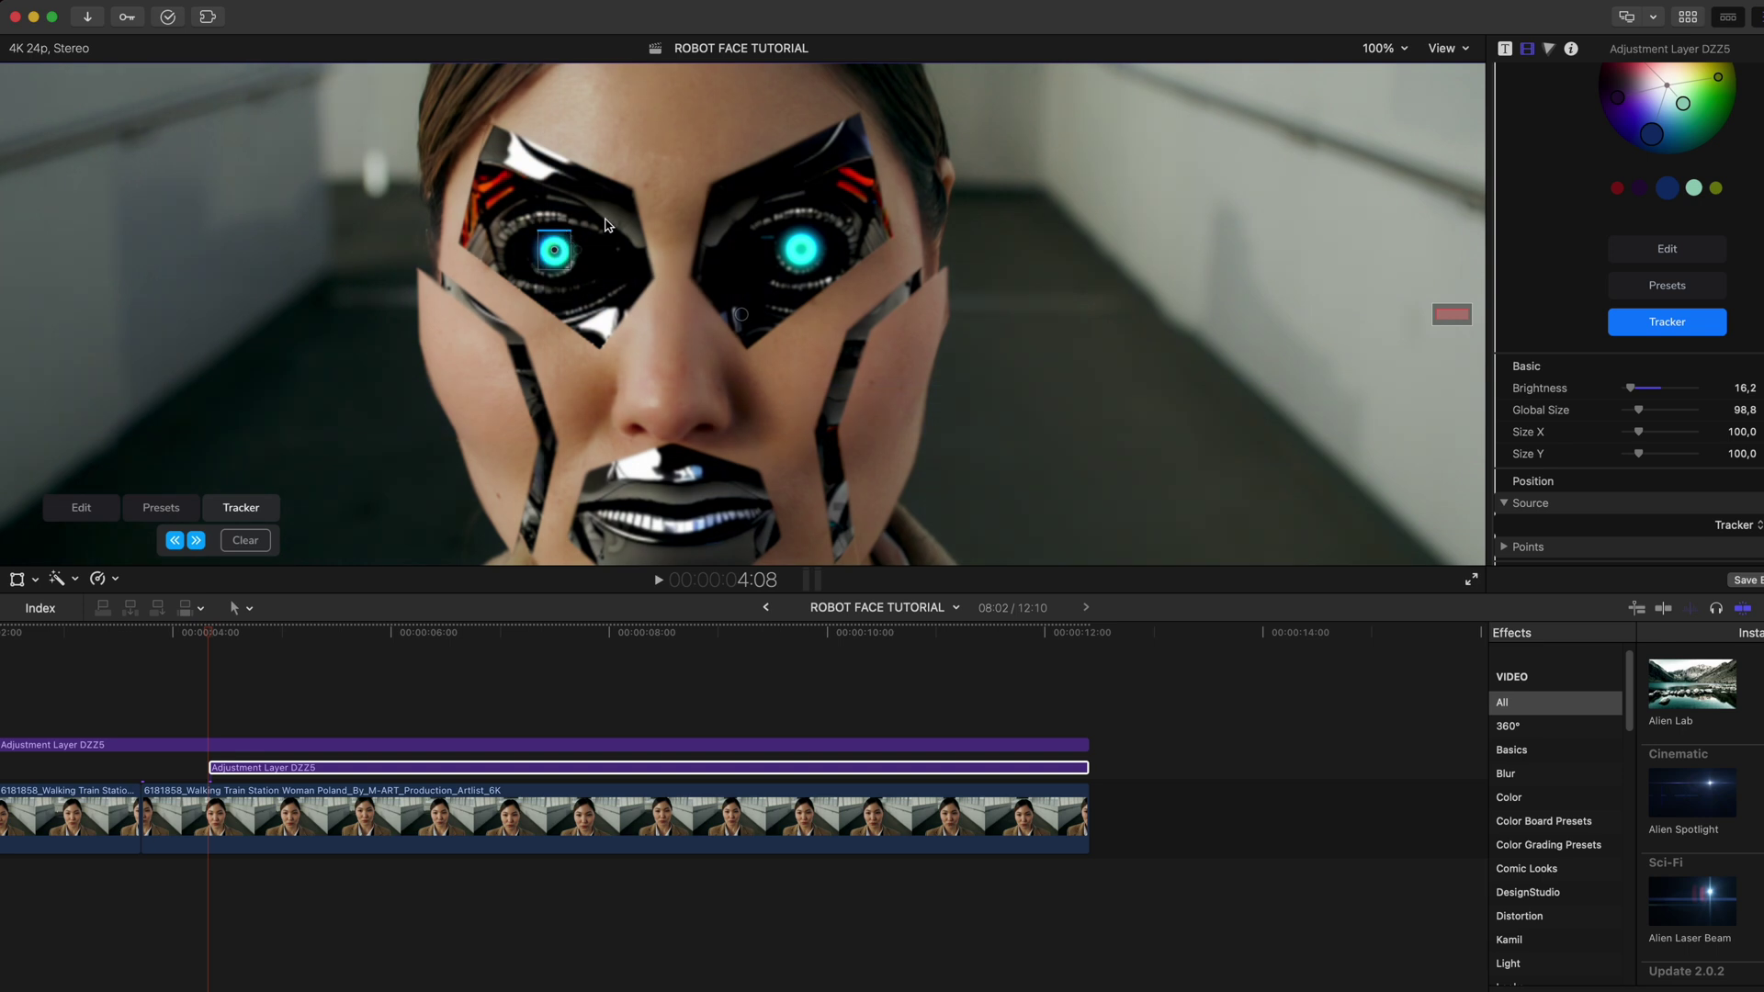
key("super+minus")
left_click(195, 540)
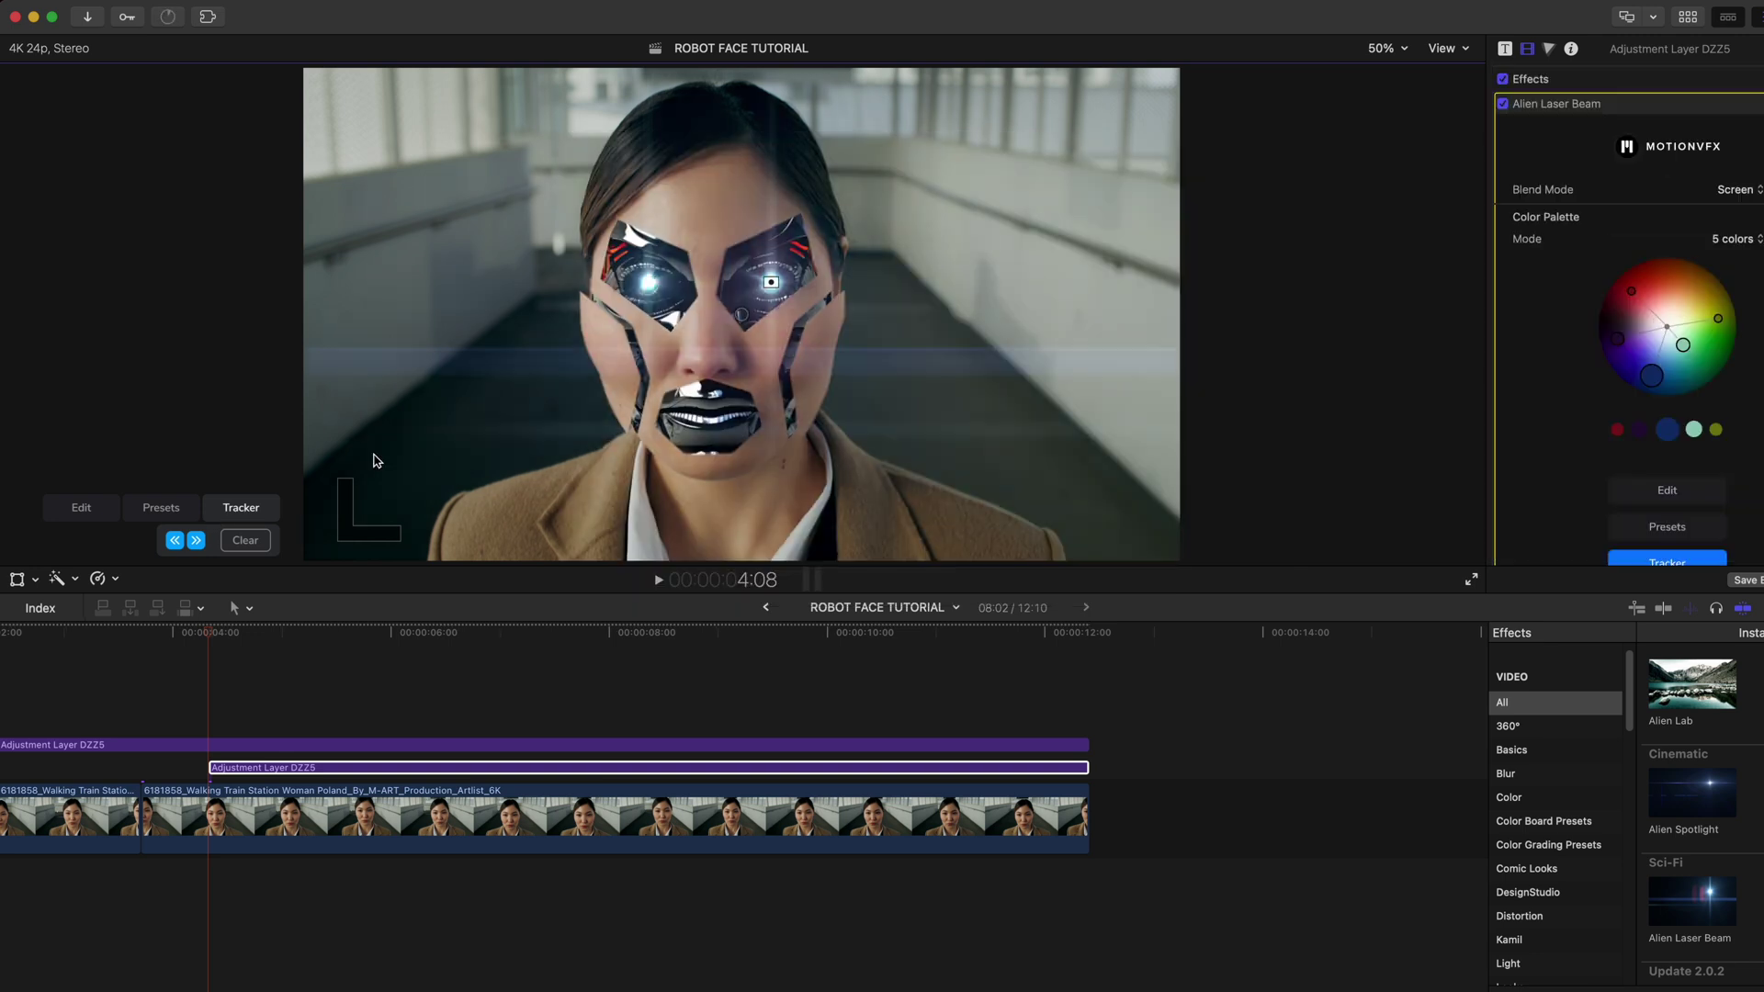
Edit the Alien Laser Beam elements, disabling Orbs and setting the vertical green streak's Brightness to 32.
left_click(81, 507)
left_click(926, 261)
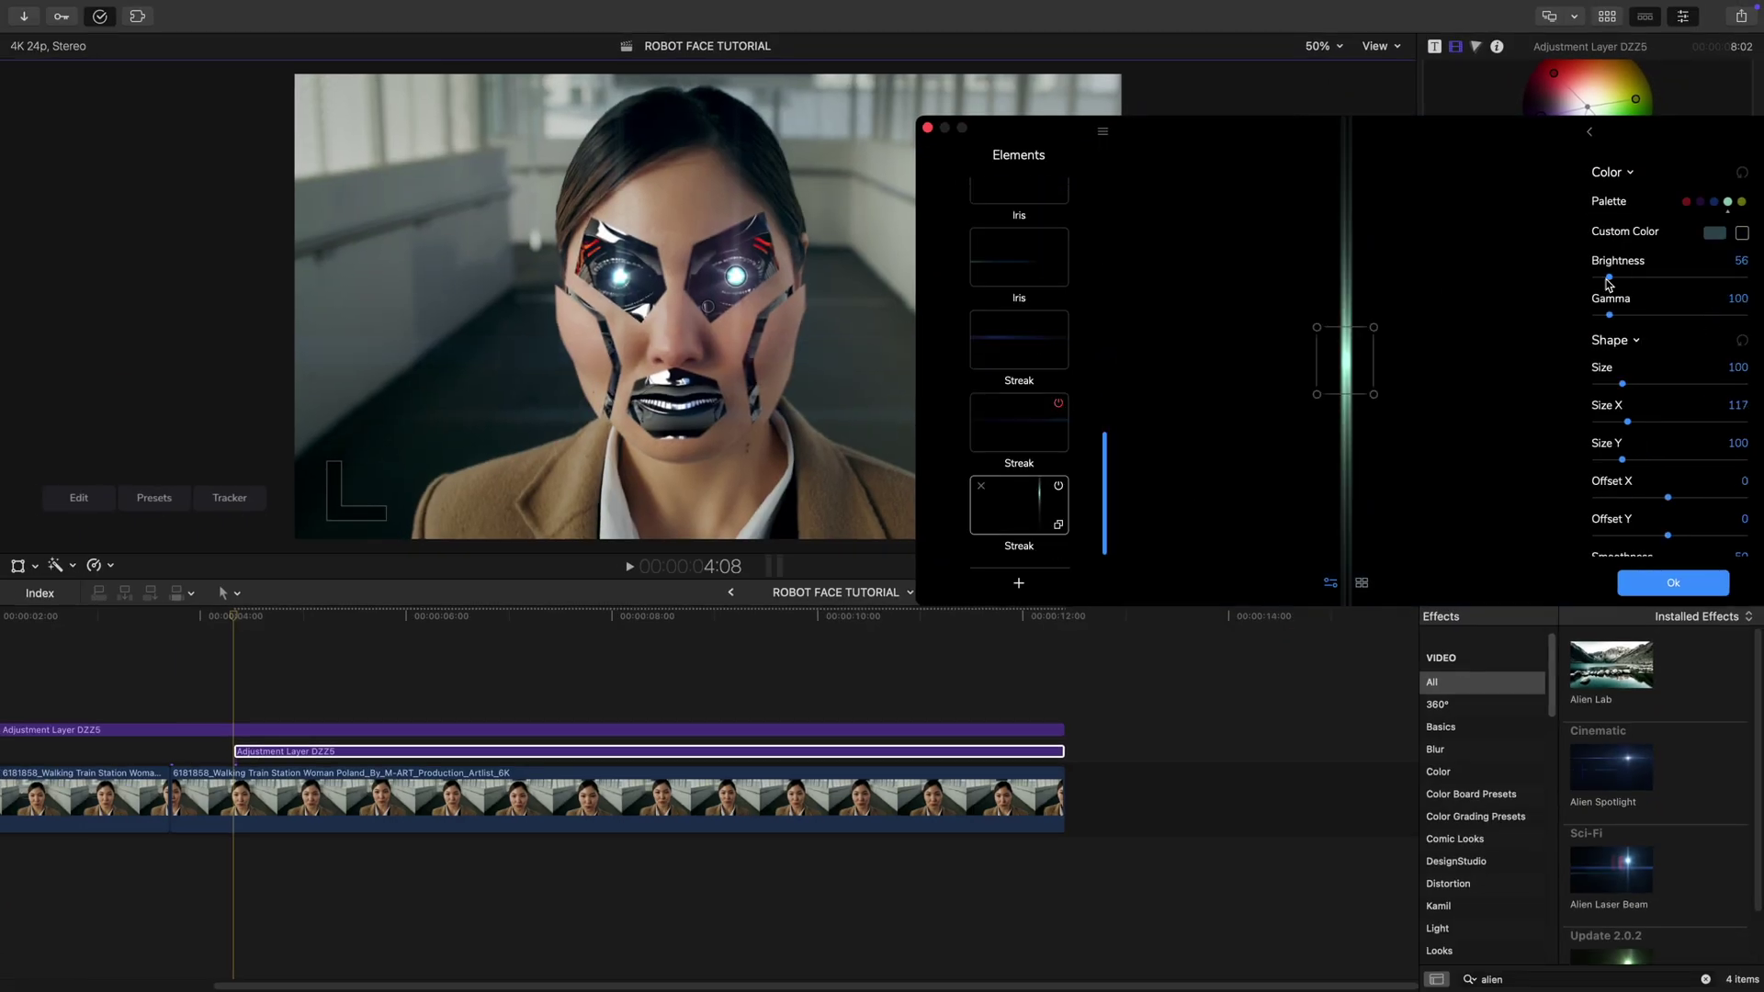
scroll(1020, 367, "up", 5)
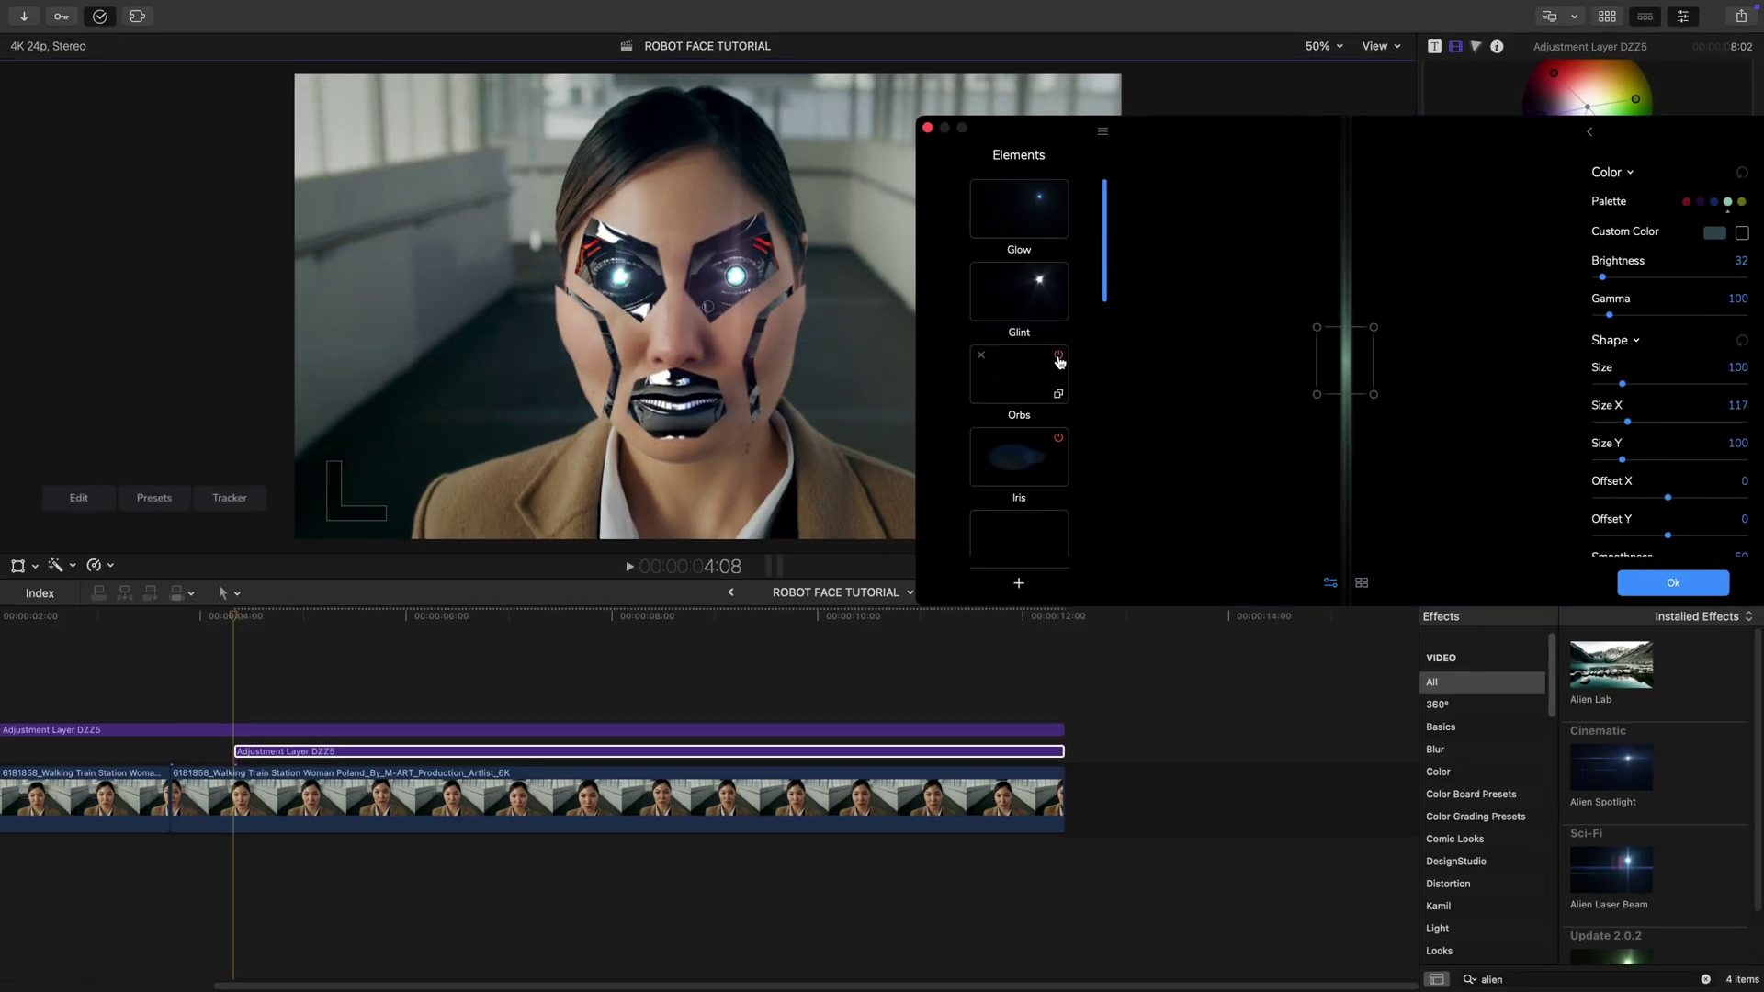
scroll(1055, 459, "down", 3)
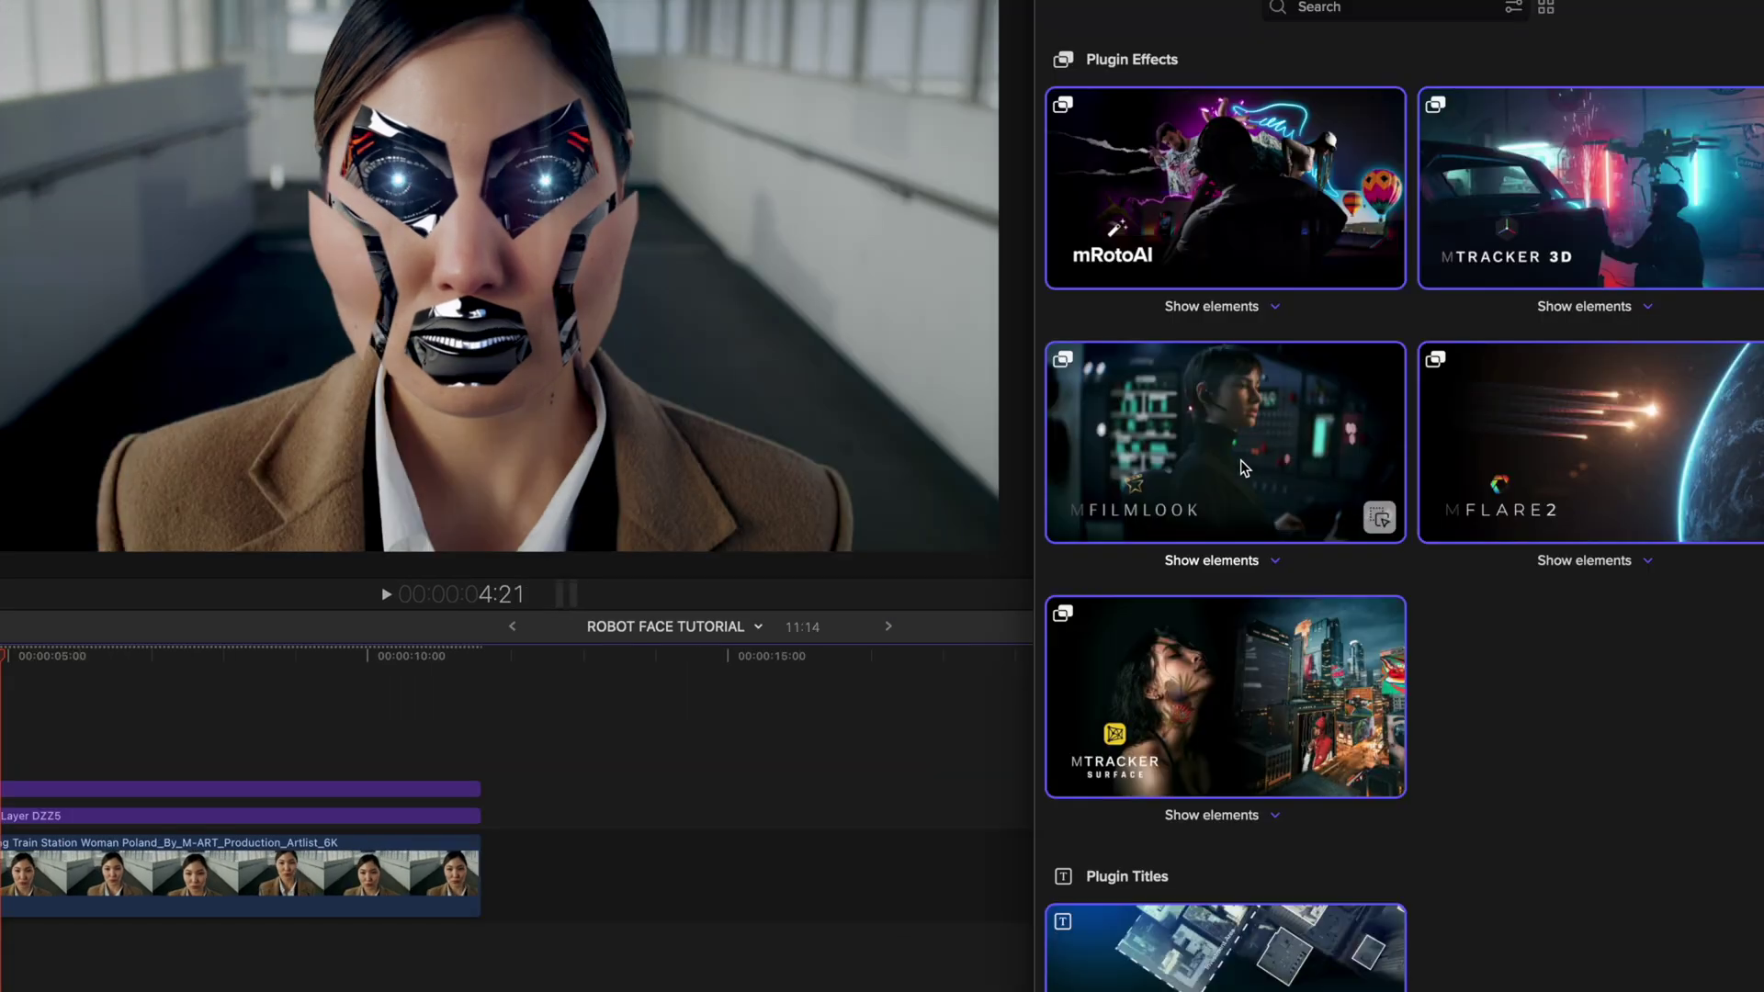
Apply mFilmLook to the full-length adjustment layer with Out Black 6.0, Color Temp -0.04, Vibrance 1.21 and Saturation 0.81.
left_click_drag(1221, 441, 290, 790)
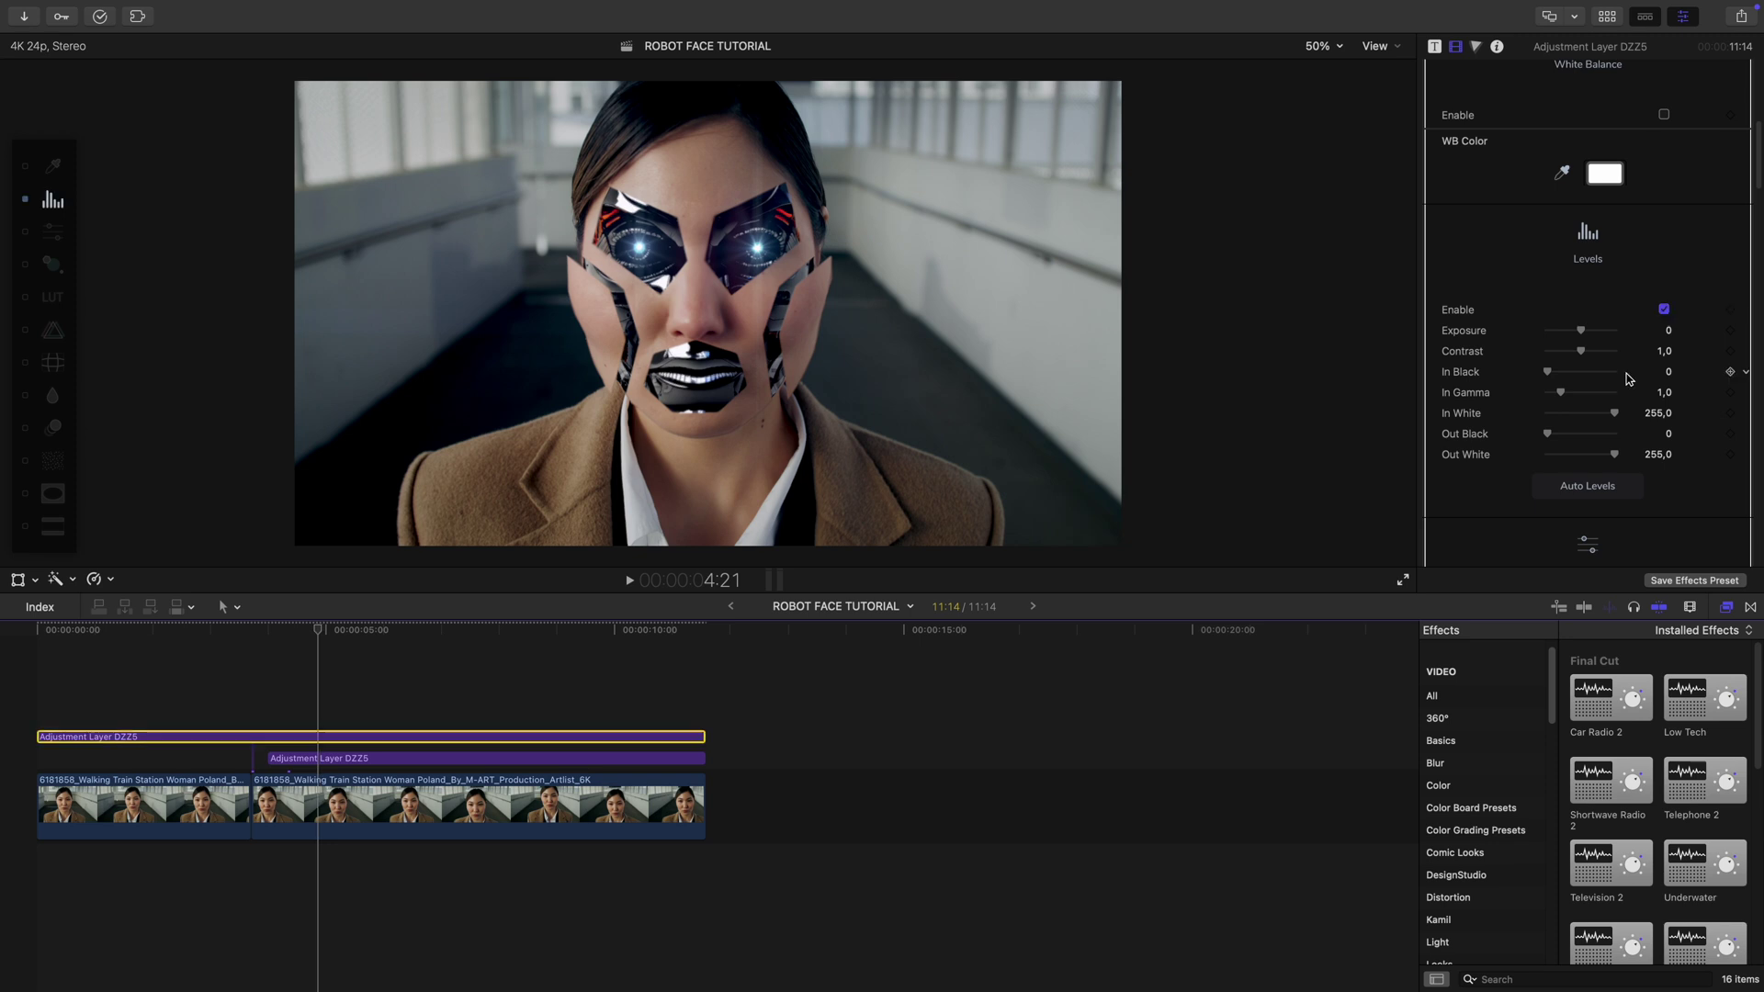
left_click_drag(1548, 437, 1550, 438)
scroll(1489, 380, "up", 5)
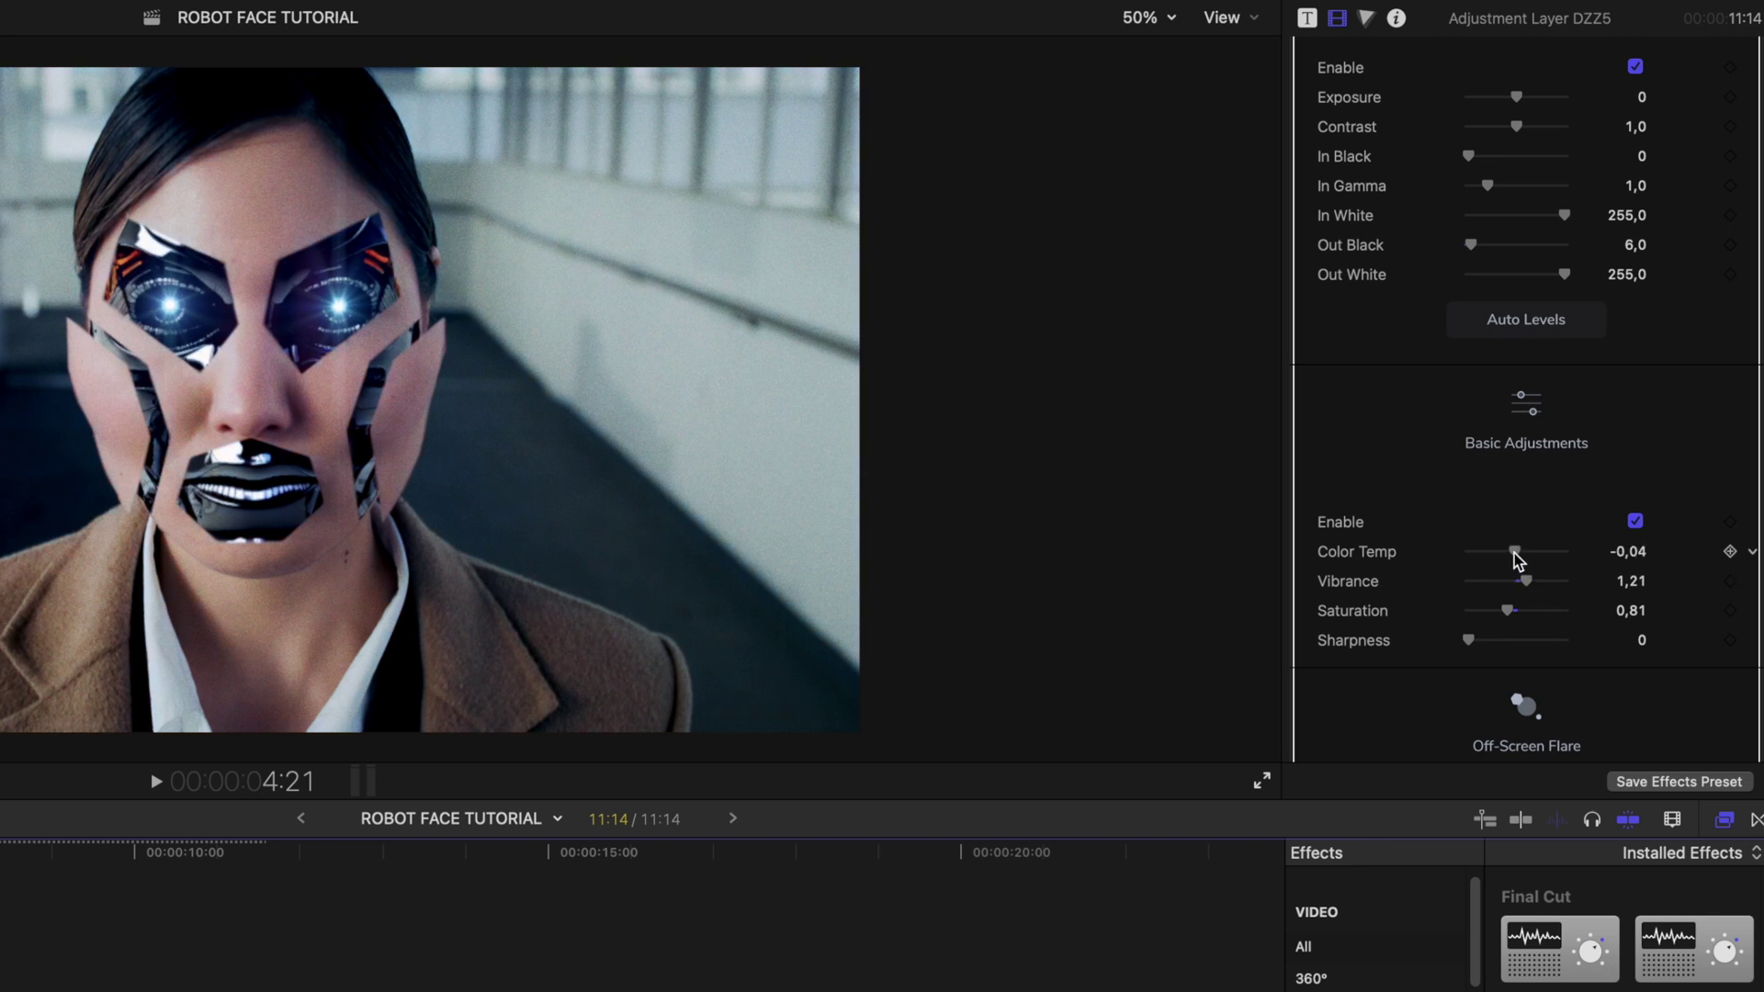
Enable mFilmLook's Motion Blur with slightly reduced intensity and Grain with Intensity 0.51 and Speed 0.03.
scroll(1514, 560, "down", 15)
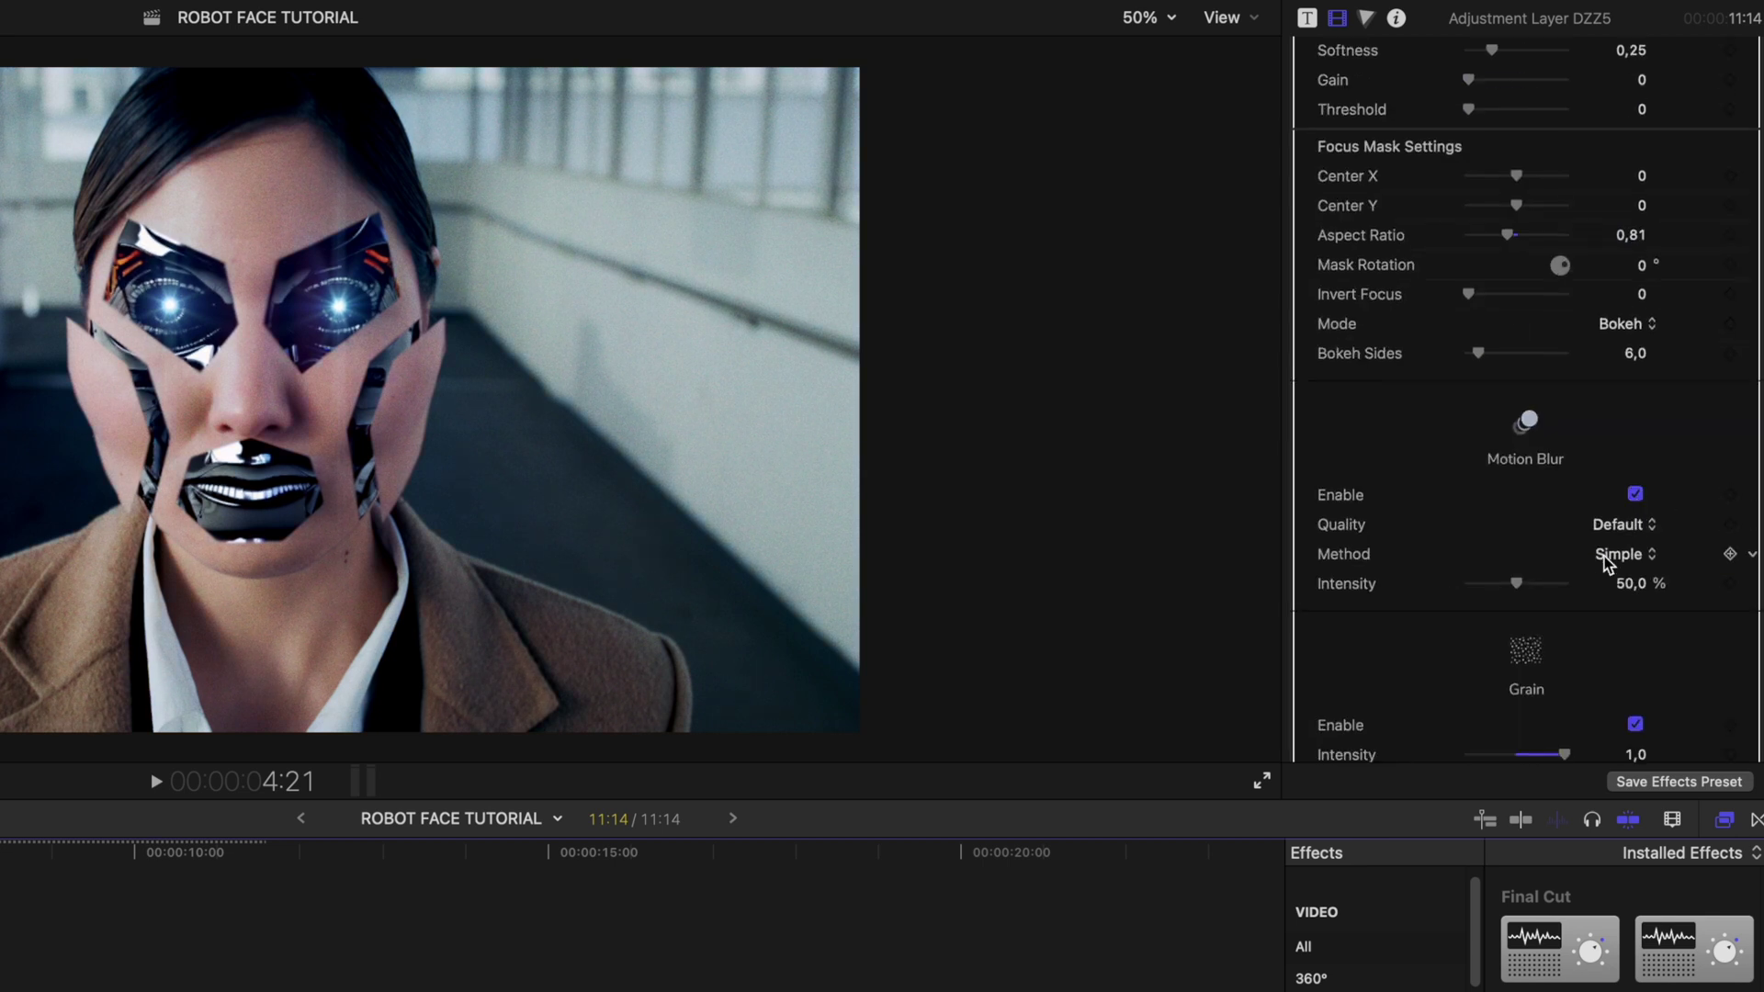
left_click_drag(1517, 587, 1509, 587)
scroll(1556, 489, "down", 5)
left_click_drag(1557, 489, 1494, 579)
scroll(1506, 532, "down", 5)
Enable mFilmLook's Vignette with Intensity 0.23, Range 0.18 and Softness 1.0, and set Vibrance to 1.17.
left_click(1635, 517)
scroll(1523, 590, "down", 1)
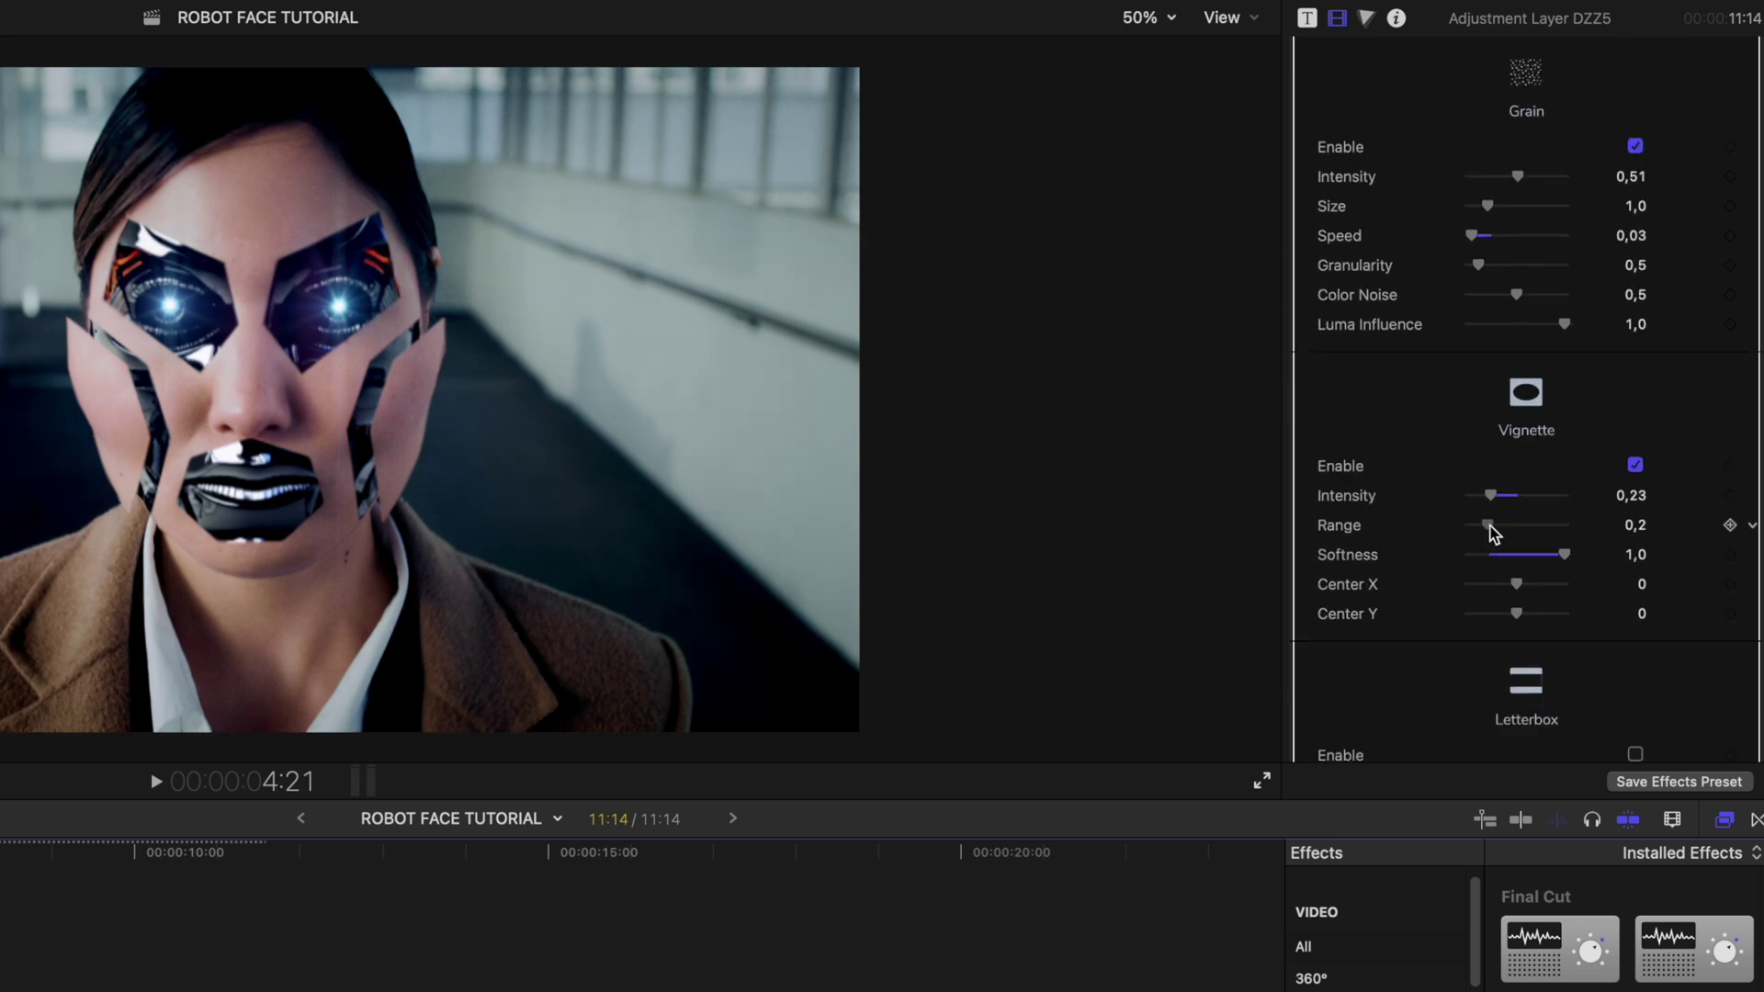
scroll(1490, 531, "down", 10)
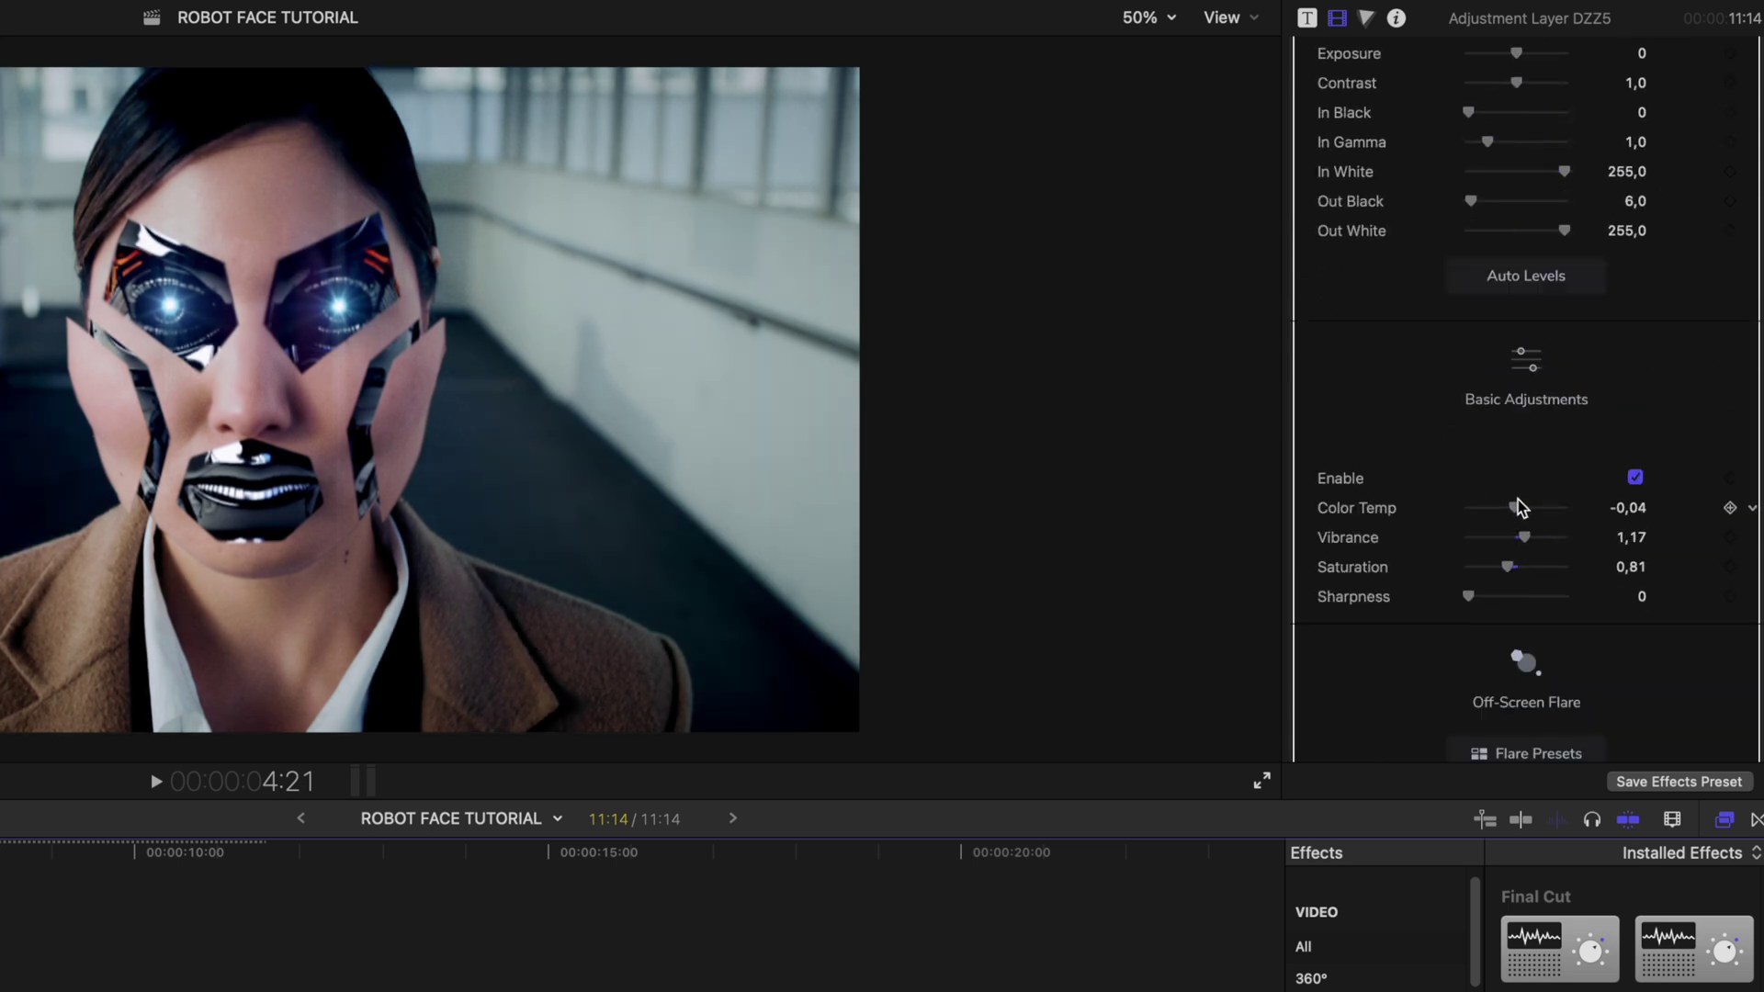
Enable mFilmLook's horizontal Letterbox with the 2.35:1 Cinemascope preset and fine-tune its Aspect.
scroll(1518, 508, "down", 10)
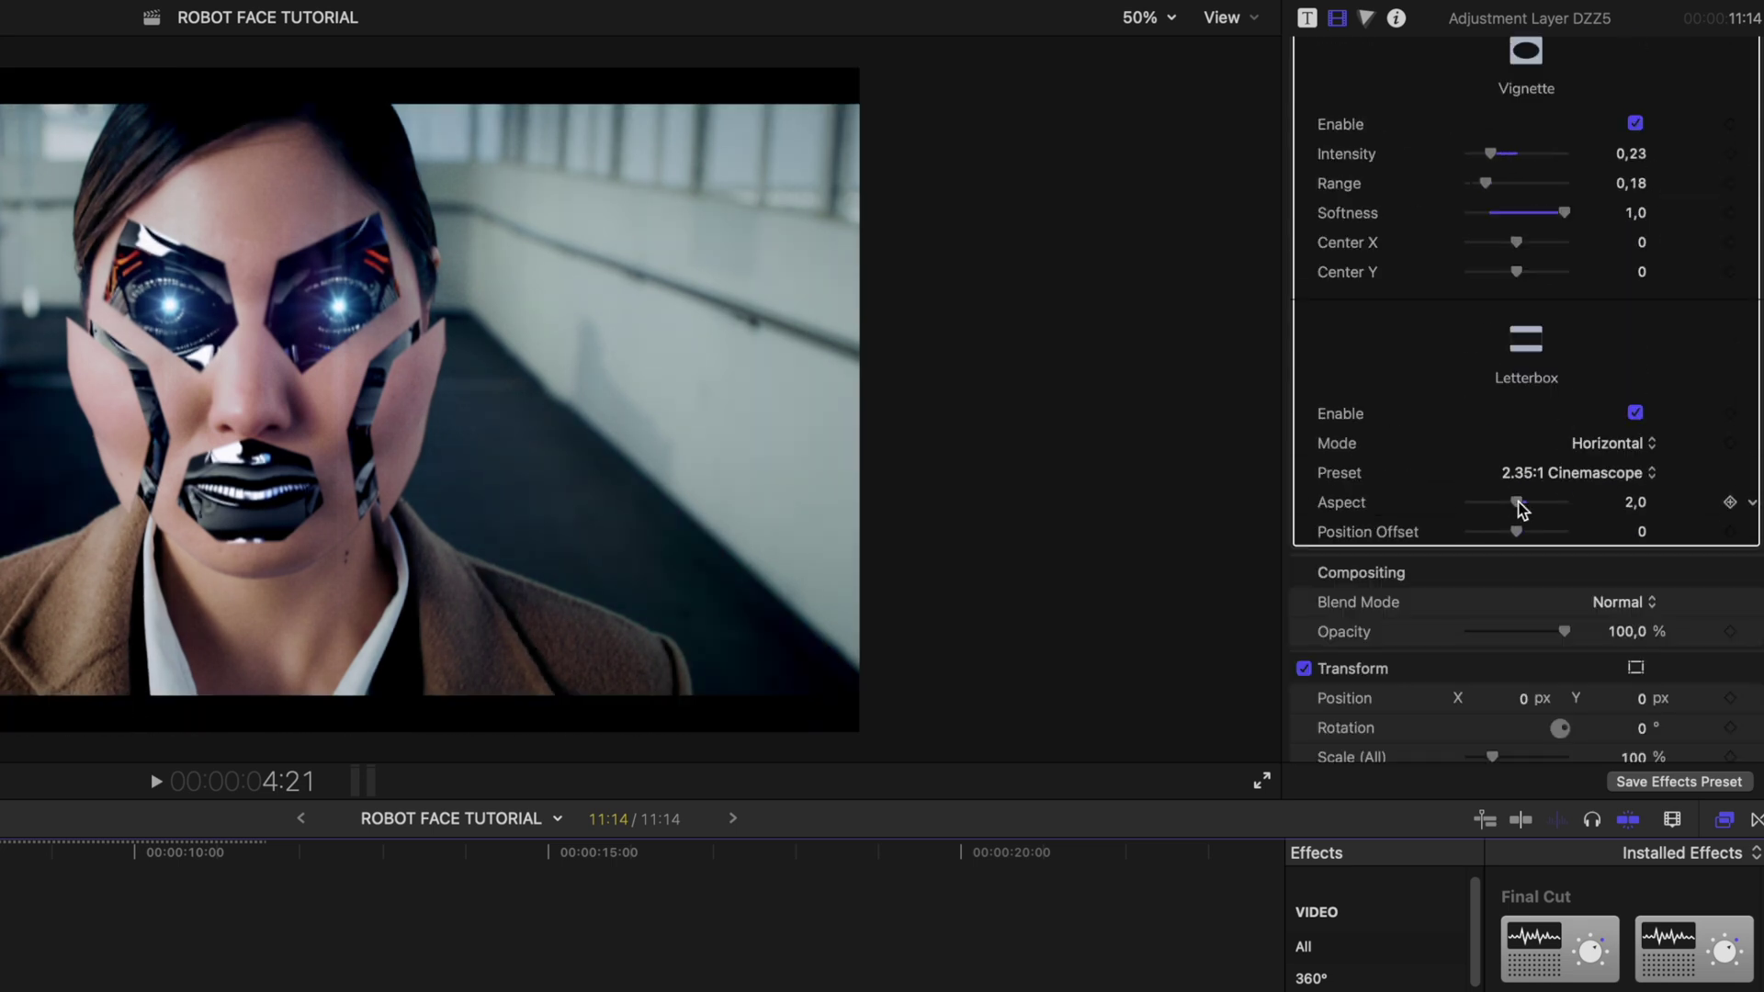
left_click_drag(1518, 510, 1528, 513)
left_click_drag(1589, 391, 1584, 391)
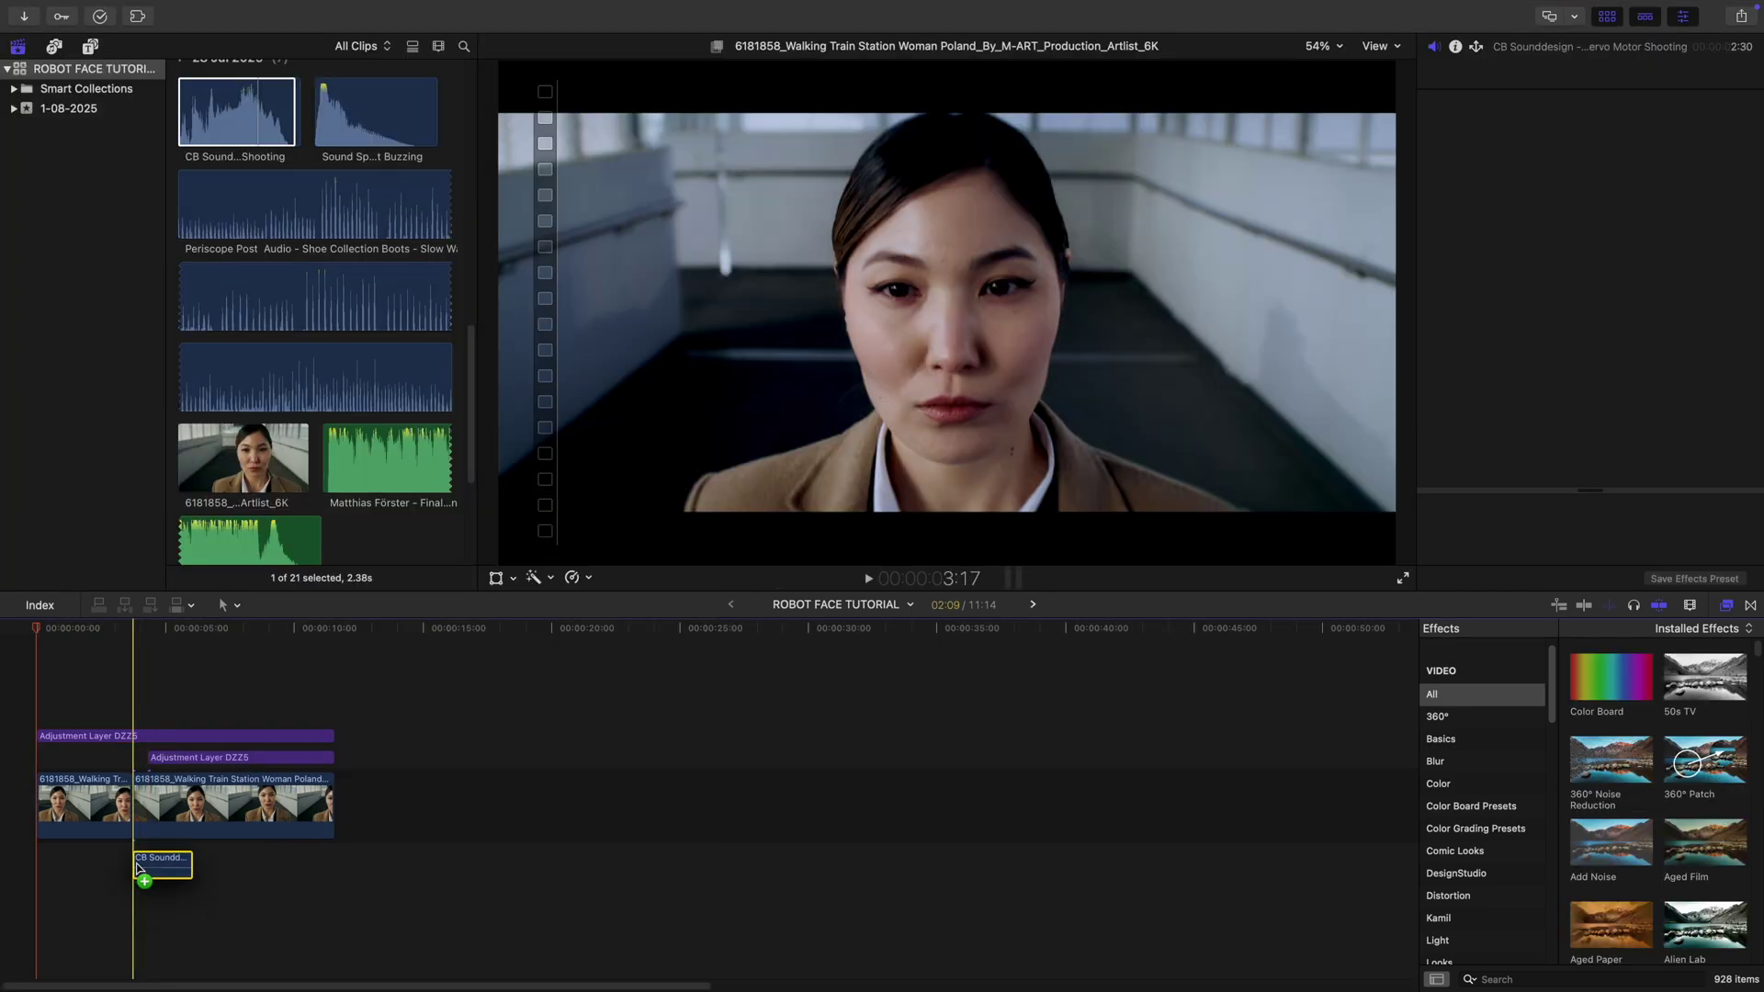
Stack the servo motor, buzzing and two Unrealsfx mechanical sound effects beneath the start of the second woman clip.
left_click_drag(146, 874, 158, 899)
scroll(347, 479, "down", 2)
scroll(344, 479, "down", 3)
left_click_drag(231, 418, 158, 933)
left_click_drag(381, 410, 437, 382)
scroll(367, 395, "down", 1)
left_click_drag(395, 381, 158, 969)
Play the sequence from the start of the robot reveal to review the picture with its sound effects.
left_click(158, 936)
left_click(134, 630)
key("space")
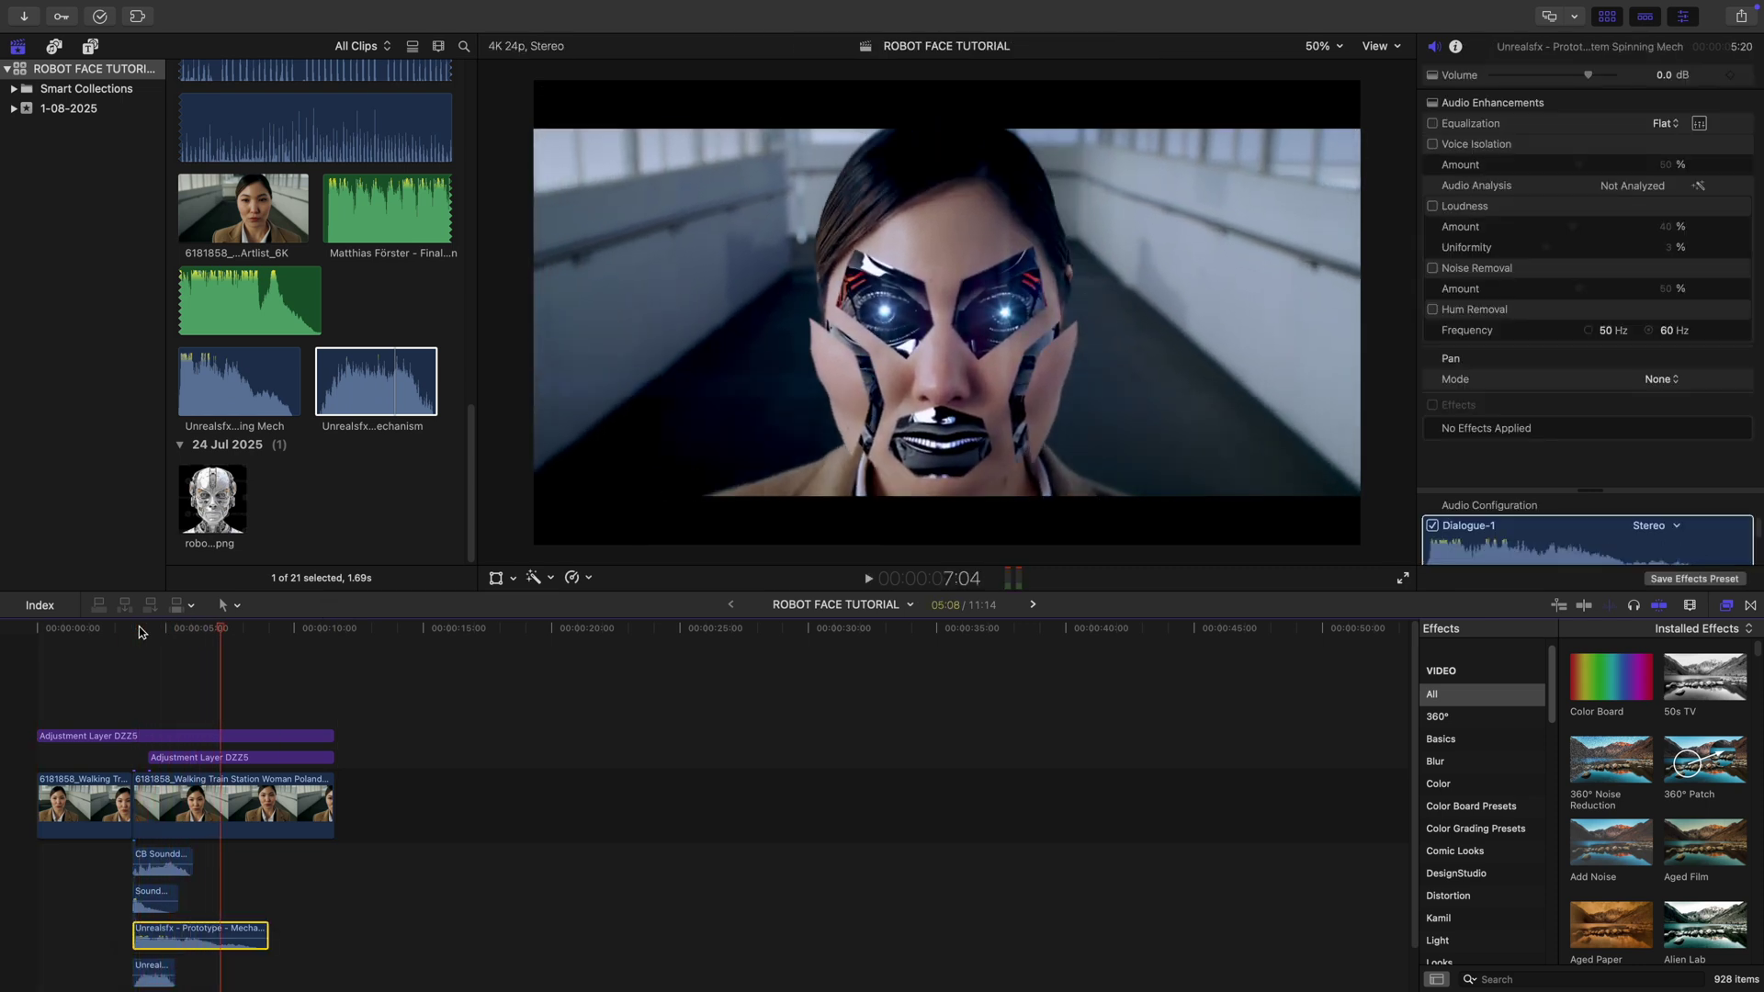